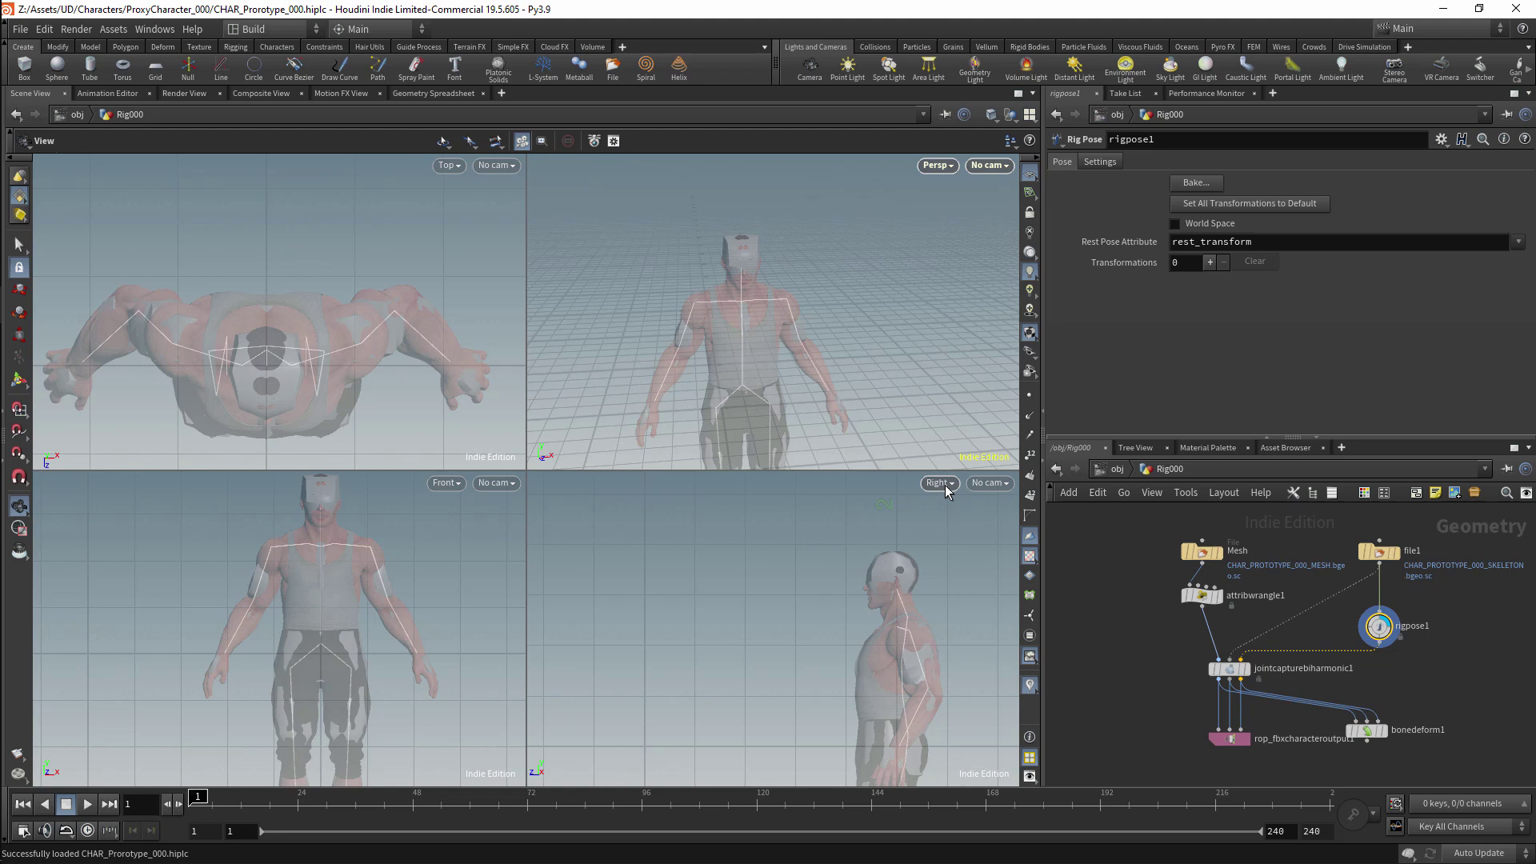
# Step: Add a ROP Geometry Output node beside the Mesh file node and wire the Mesh output into it
pyautogui.moveTo(1120, 640); pyautogui.dragTo(1203, 661, button='middle')
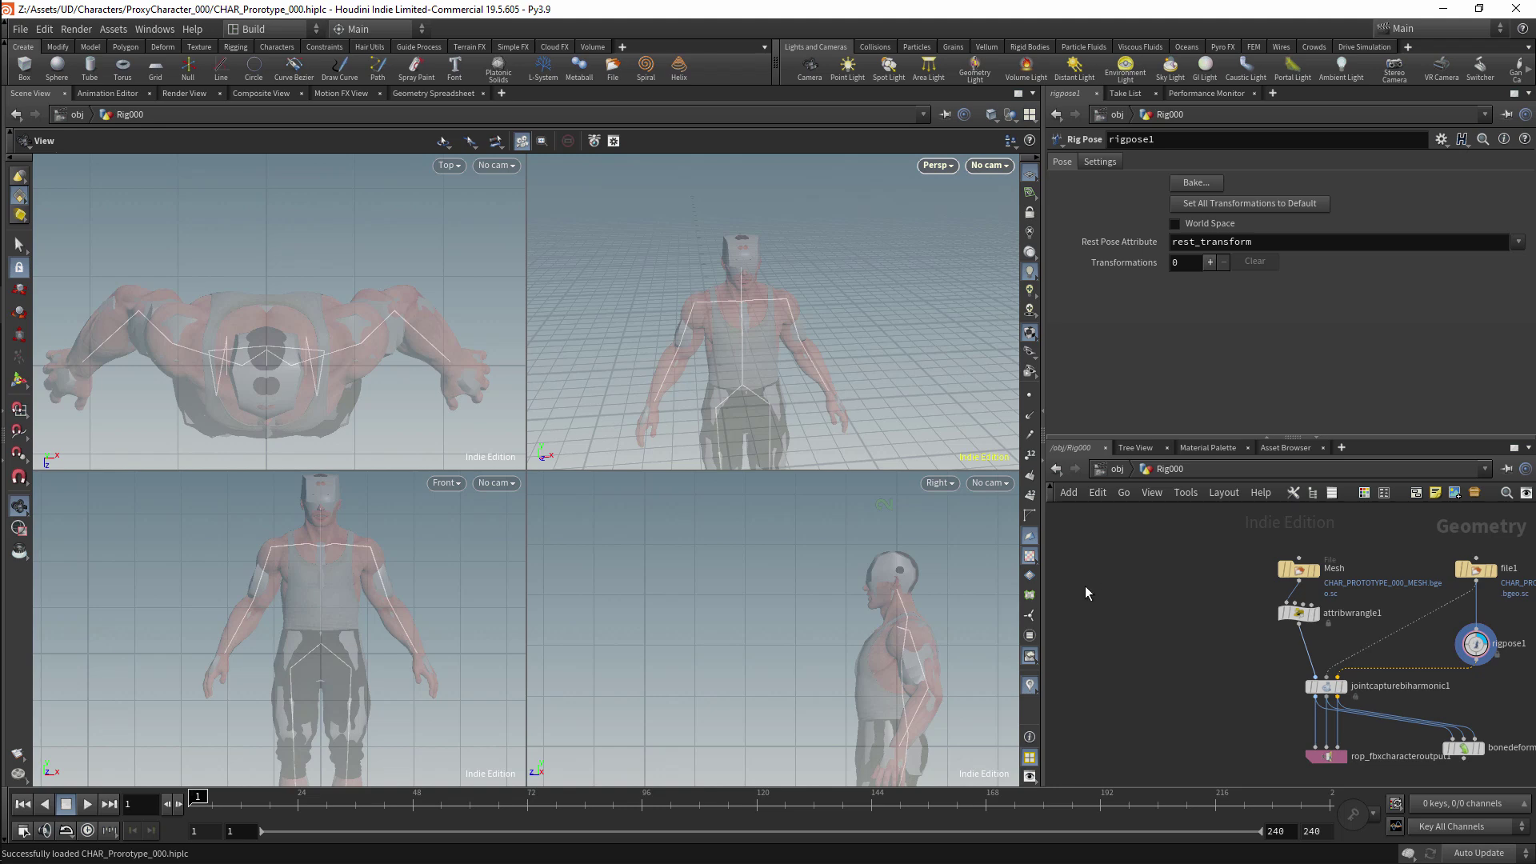
pyautogui.press('Tab')
pyautogui.write('rop')
pyautogui.press('Down')
pyautogui.press('Down')
pyautogui.press('Down')
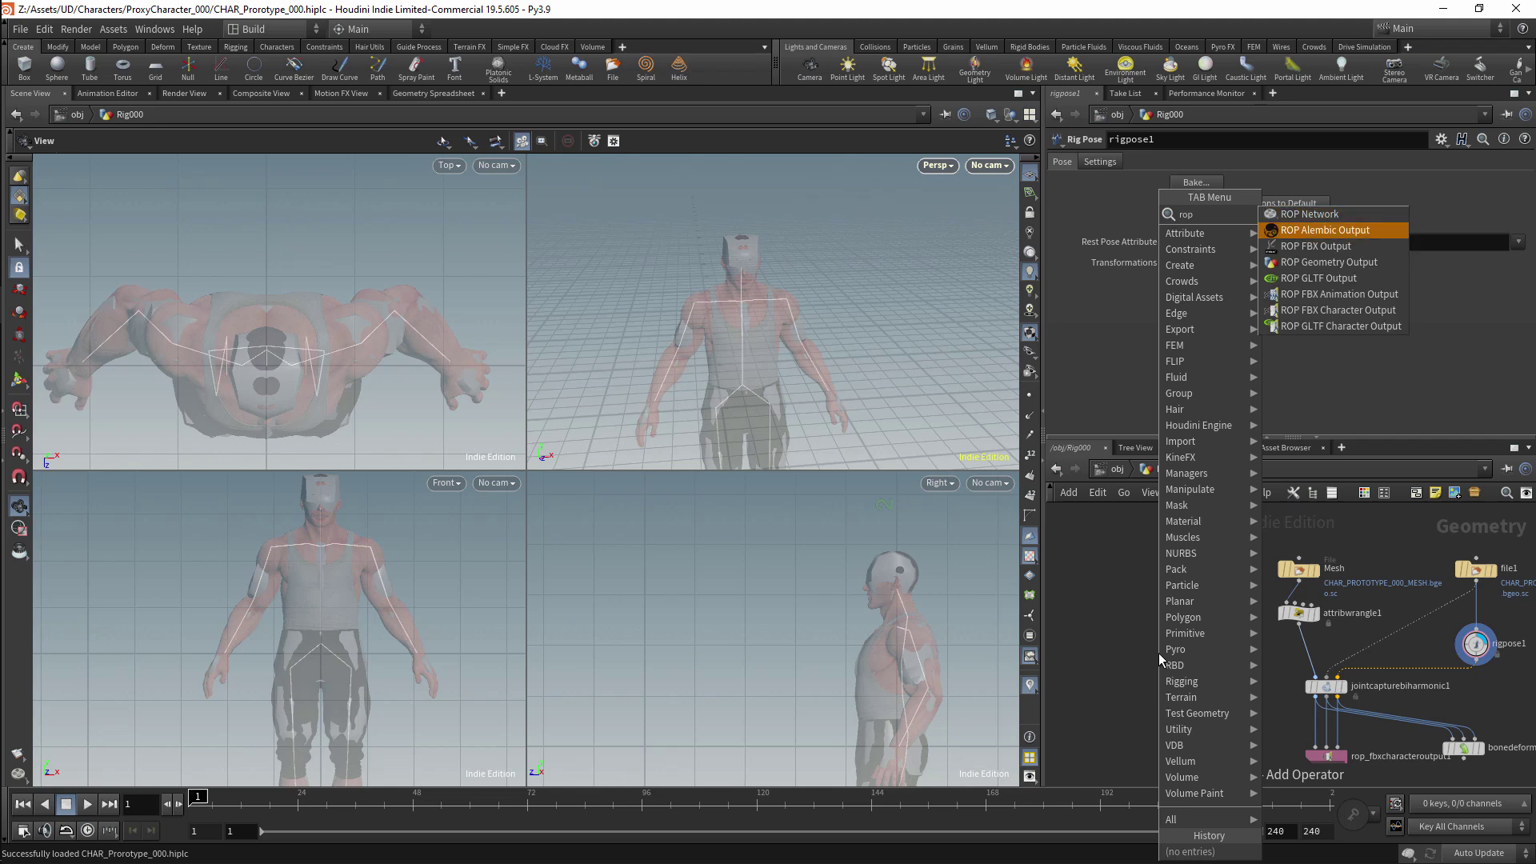
pyautogui.press('Return')
pyautogui.click(1158, 653)
pyautogui.click(1299, 579)
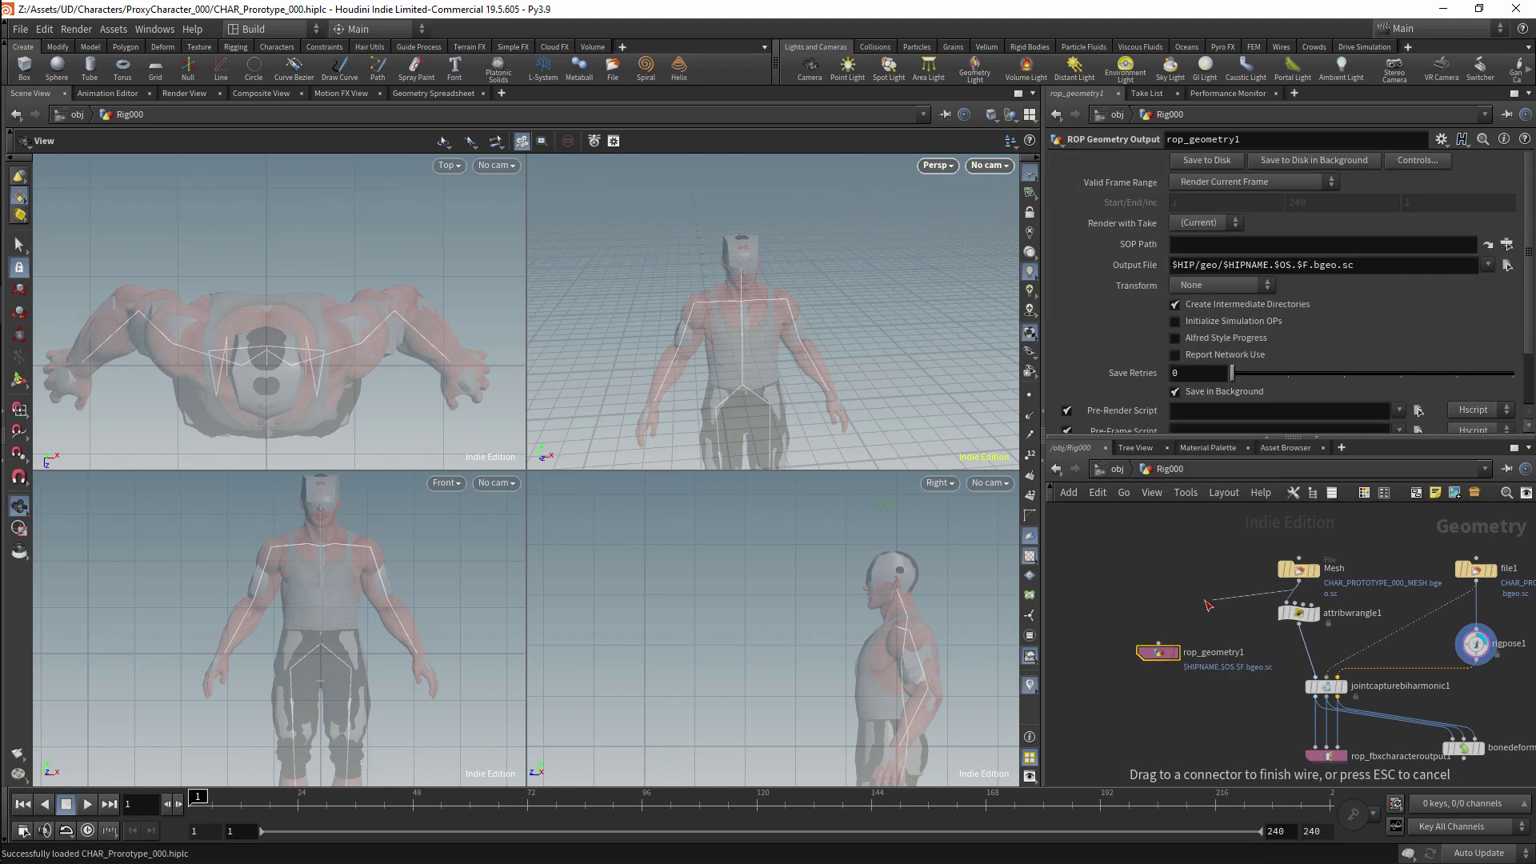
pyautogui.click(1159, 645)
pyautogui.moveTo(1159, 652); pyautogui.dragTo(1169, 644)
# Step: Rename the new geometry output node to ROP_Mesh
pyautogui.doubleClick(1225, 644)
pyautogui.press('End')
pyautogui.press('BackSpace')
pyautogui.press('BackSpace')
pyautogui.press('BackSpace')
pyautogui.press('BackSpace')
pyautogui.press('BackSpace')
pyautogui.press('BackSpace')
pyautogui.press('BackSpace')
pyautogui.press('BackSpace')
pyautogui.press('BackSpace')
pyautogui.press('BackSpace')
pyautogui.press('BackSpace')
pyautogui.press('BackSpace')
pyautogui.press('BackSpace')
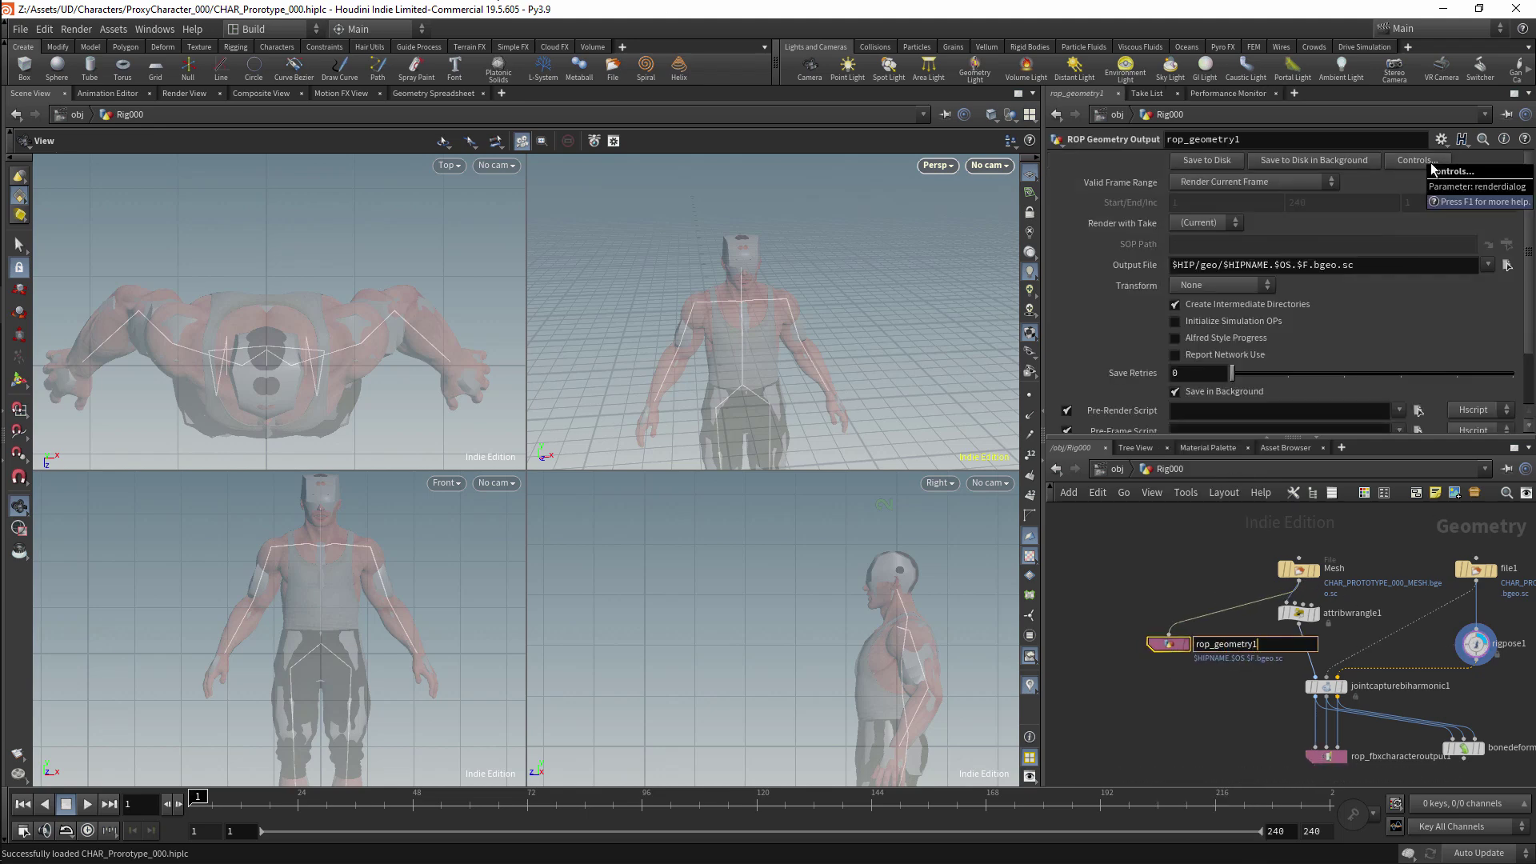
pyautogui.write('ROP_Mesh')
pyautogui.press('Return')
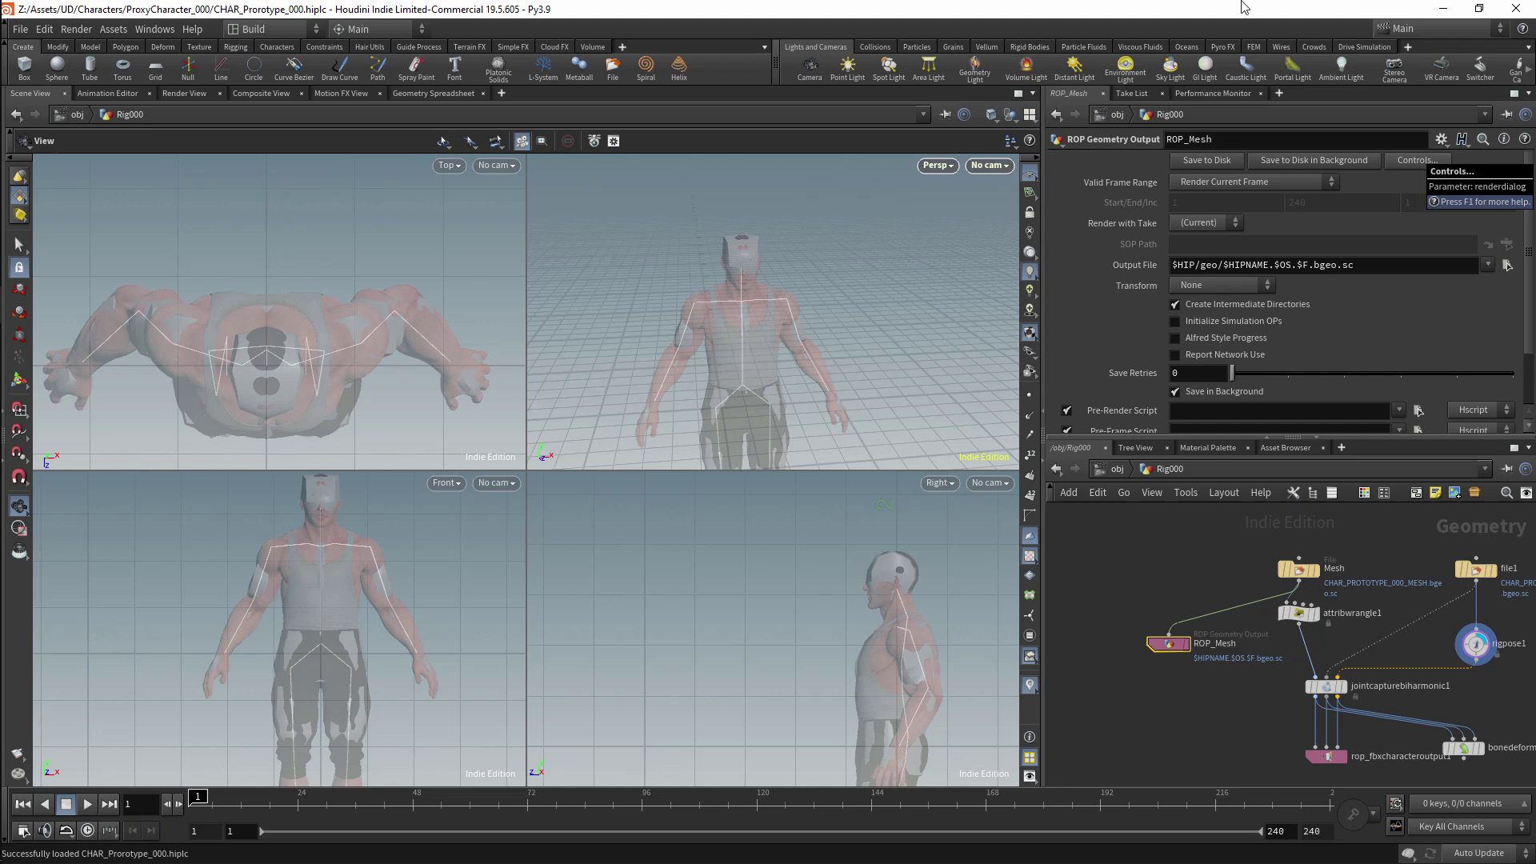
# Step: Set the ROP_Mesh output file in $HIP/geo/ to CHARMESH_PROTOTYPE_000.bgeo.sc, basing the name on the existing mesh file
pyautogui.click(1507, 265)
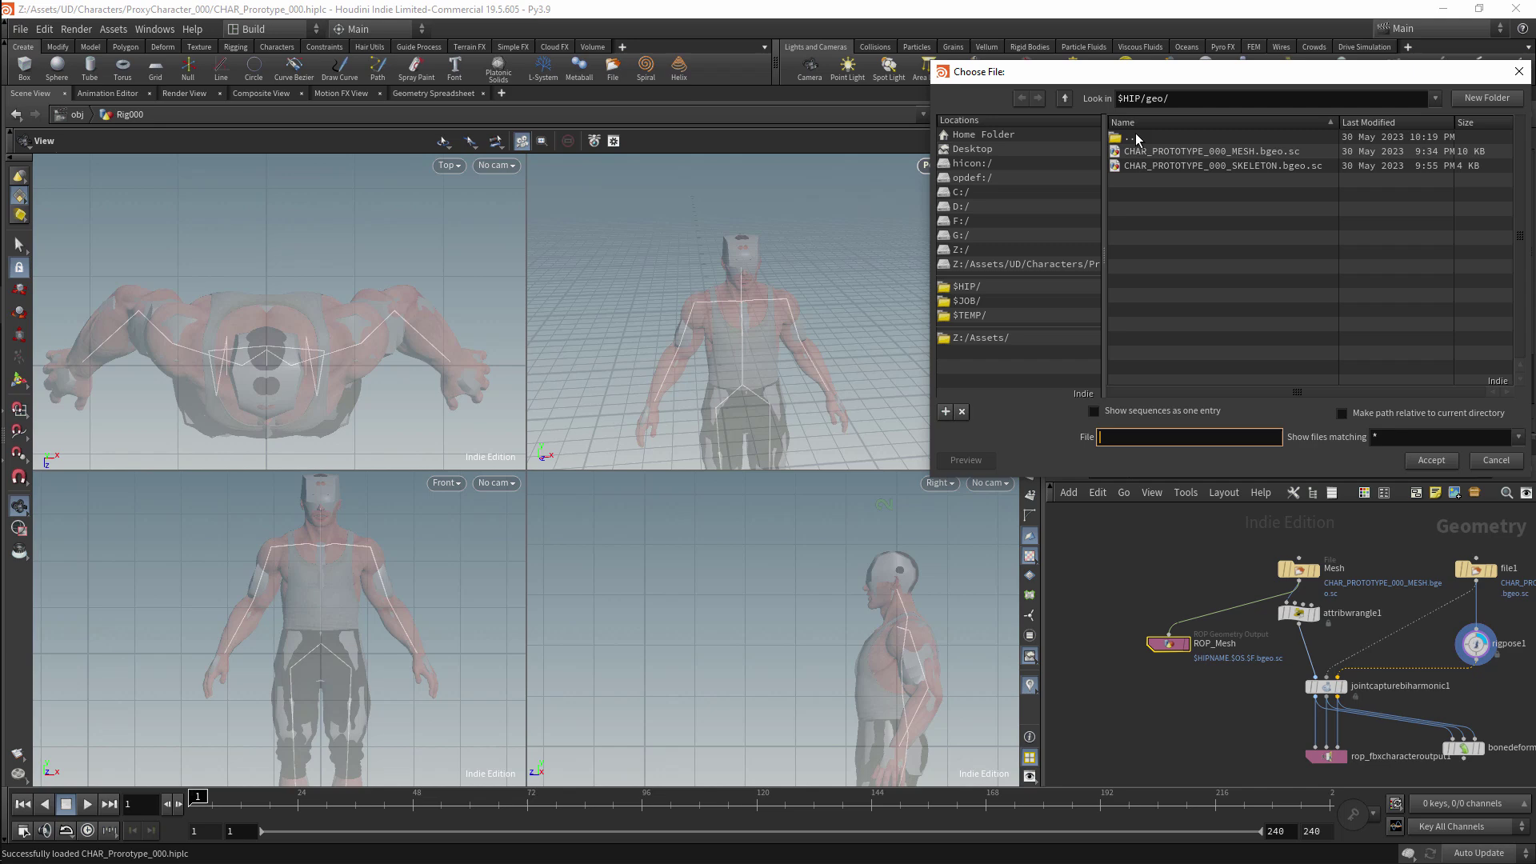
pyautogui.click(1208, 152)
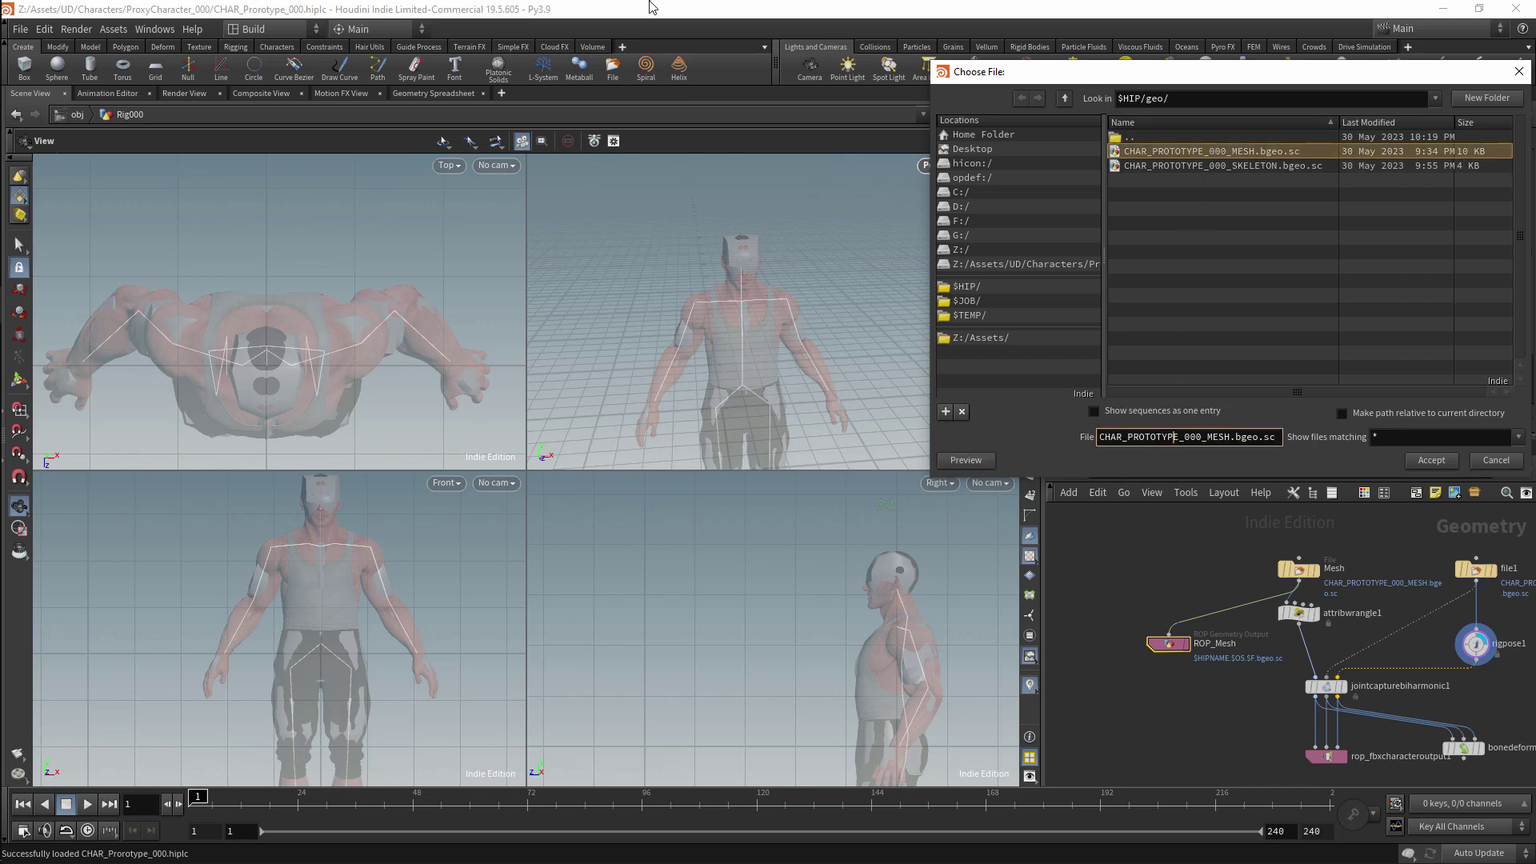
pyautogui.press('Right')
pyautogui.press('Right')
pyautogui.write('_')
pyautogui.hotkey('ctrl', 'z')
pyautogui.write('MESH')
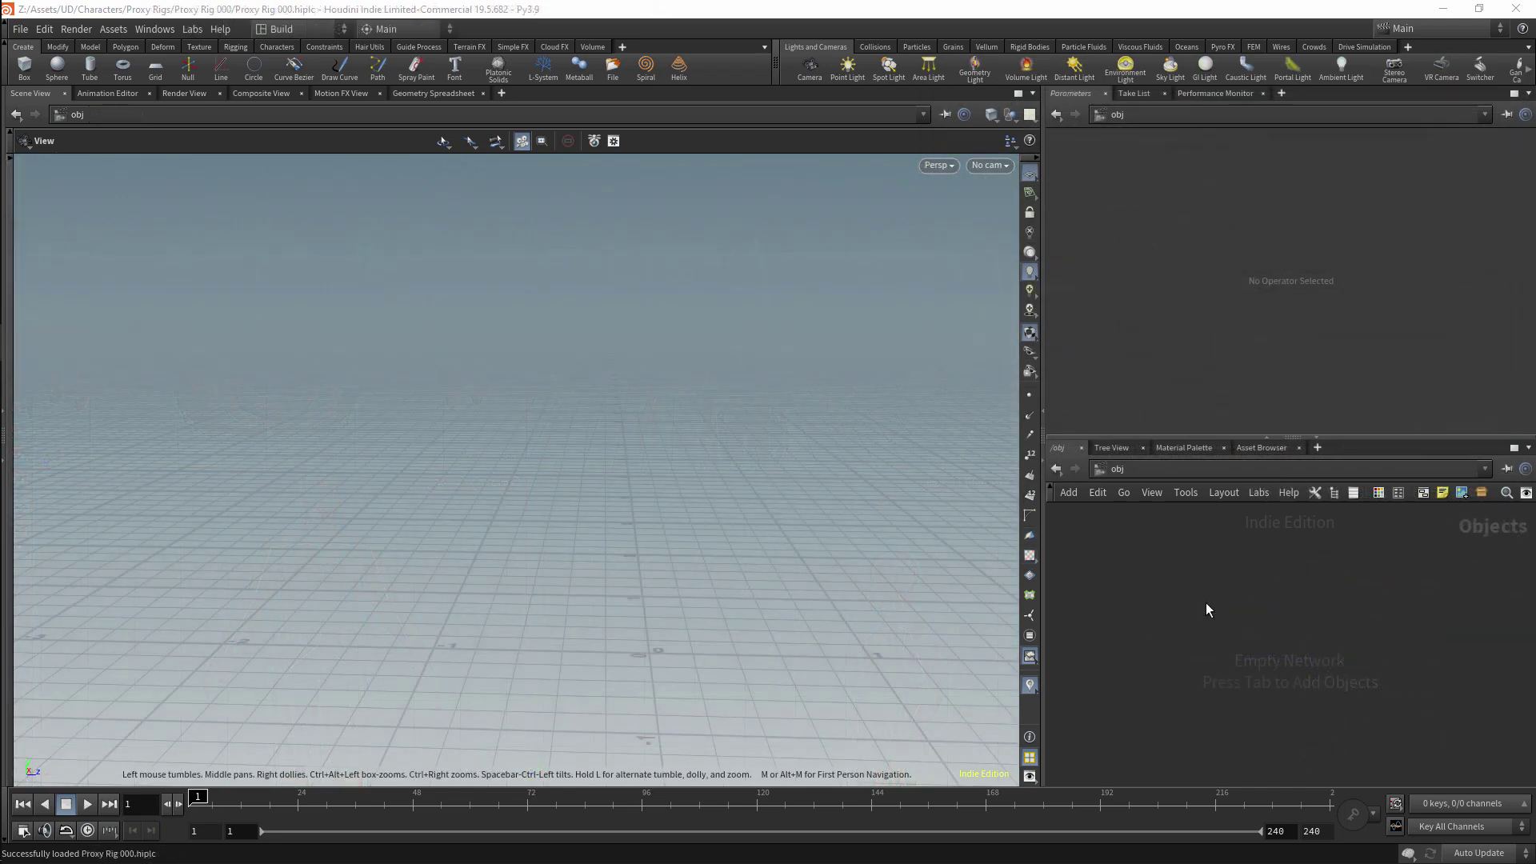
# Step: In the empty Proxy Rig 000 scene, create a Geometry object and duplicate it twice, placing the copies below it
pyautogui.press('Tab')
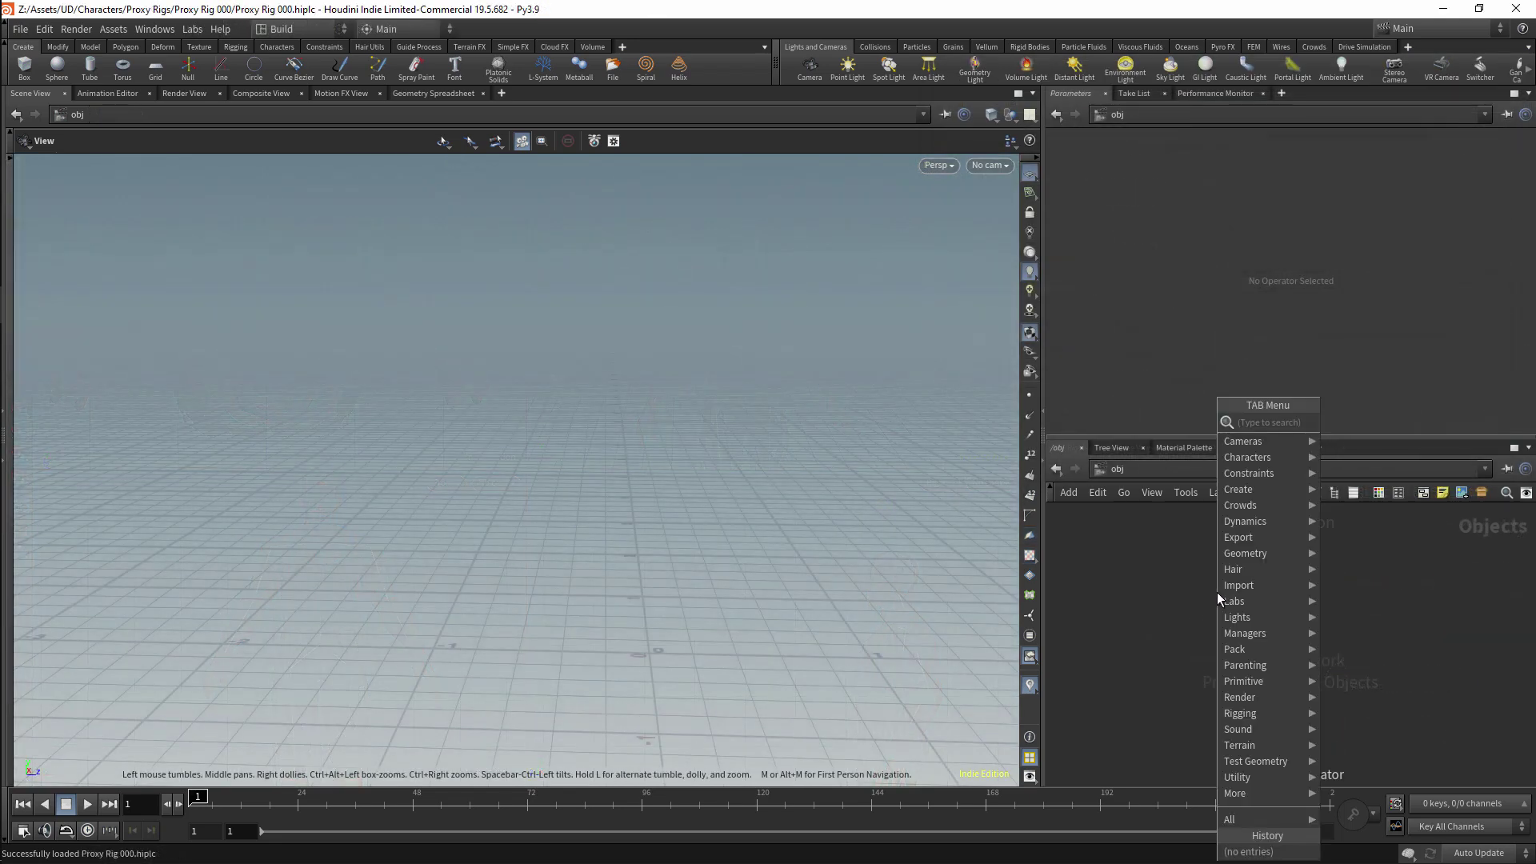
pyautogui.write('geo')
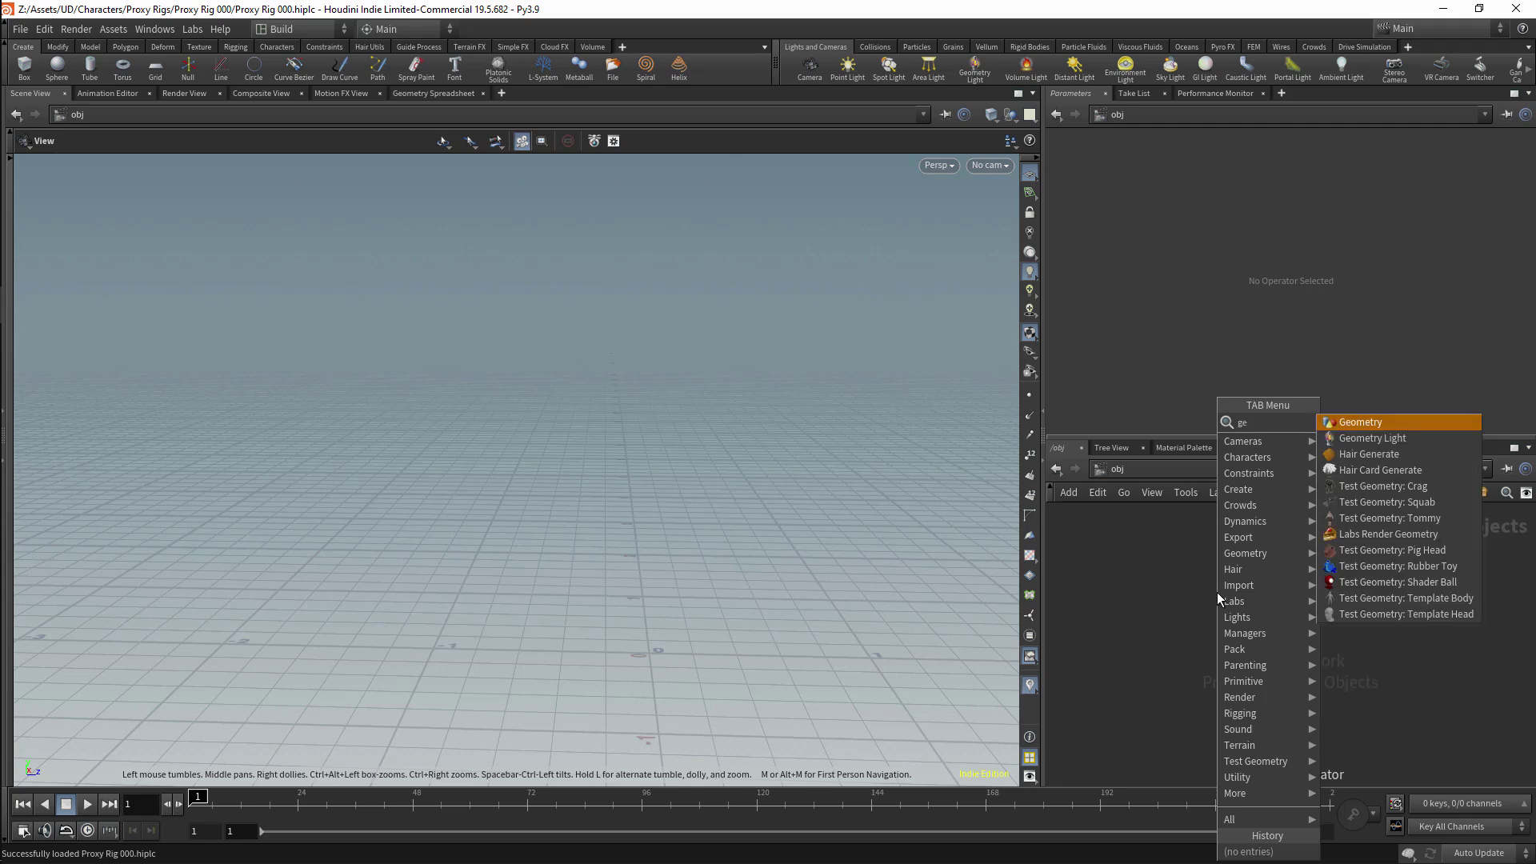
pyautogui.press('Return')
pyautogui.click(1217, 592)
pyautogui.keyDown('alt'); pyautogui.moveTo(1217, 592); pyautogui.dragTo(1158, 672); pyautogui.keyUp('alt')
pyautogui.keyDown('alt'); pyautogui.moveTo(1158, 672); pyautogui.dragTo(1287, 679); pyautogui.keyUp('alt')
# Step: Rename the first geometry object, geo1, to Geometry
pyautogui.click(1273, 593)
pyautogui.press('BackSpace')
pyautogui.press('BackSpace')
pyautogui.press('BackSpace')
pyautogui.press('BackSpace')
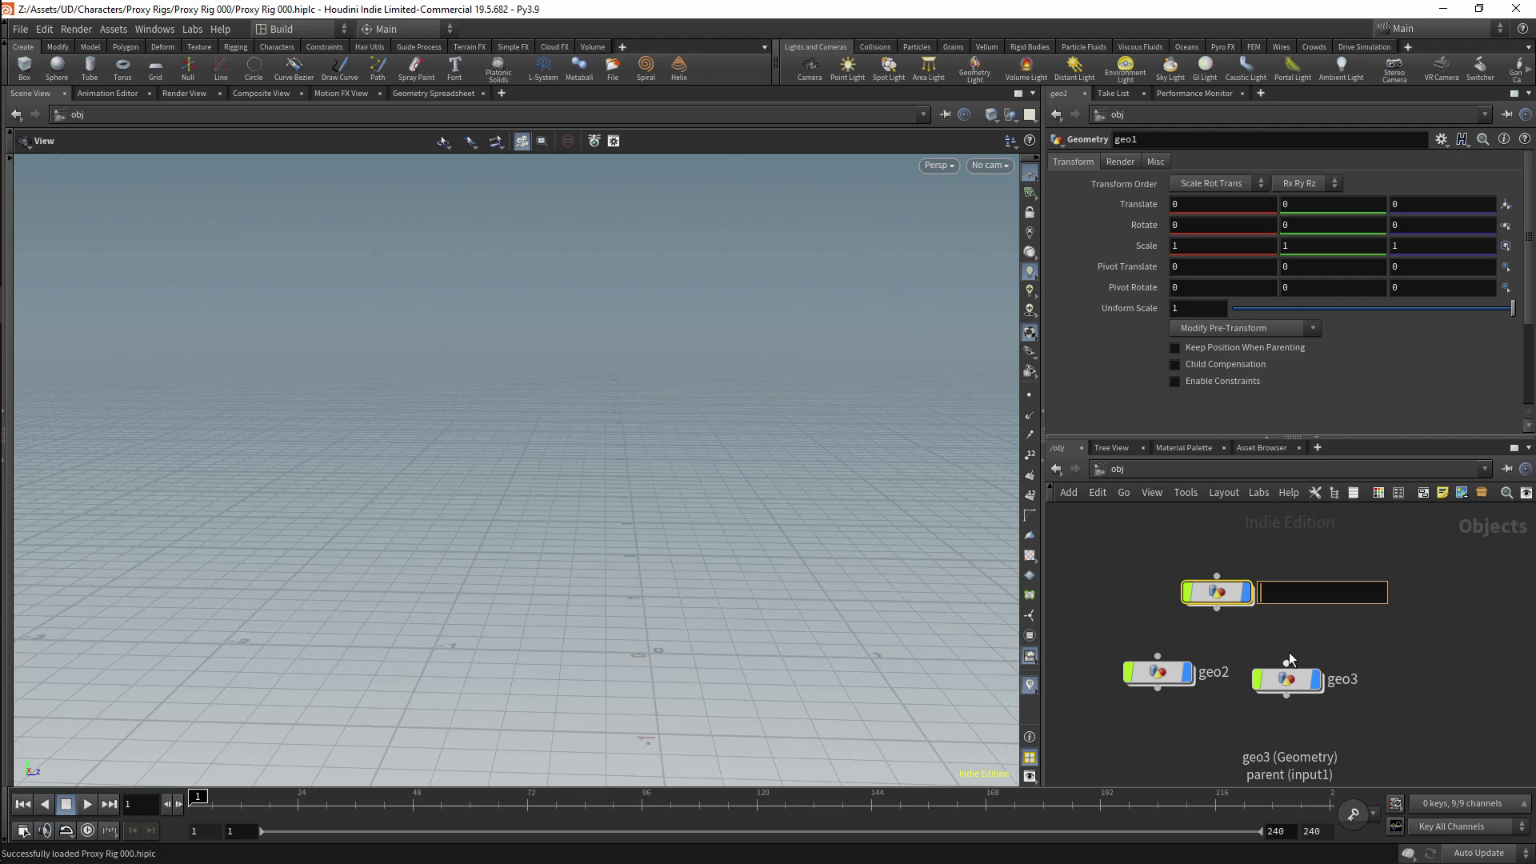
pyautogui.write('Geometry')
pyautogui.press('Return')
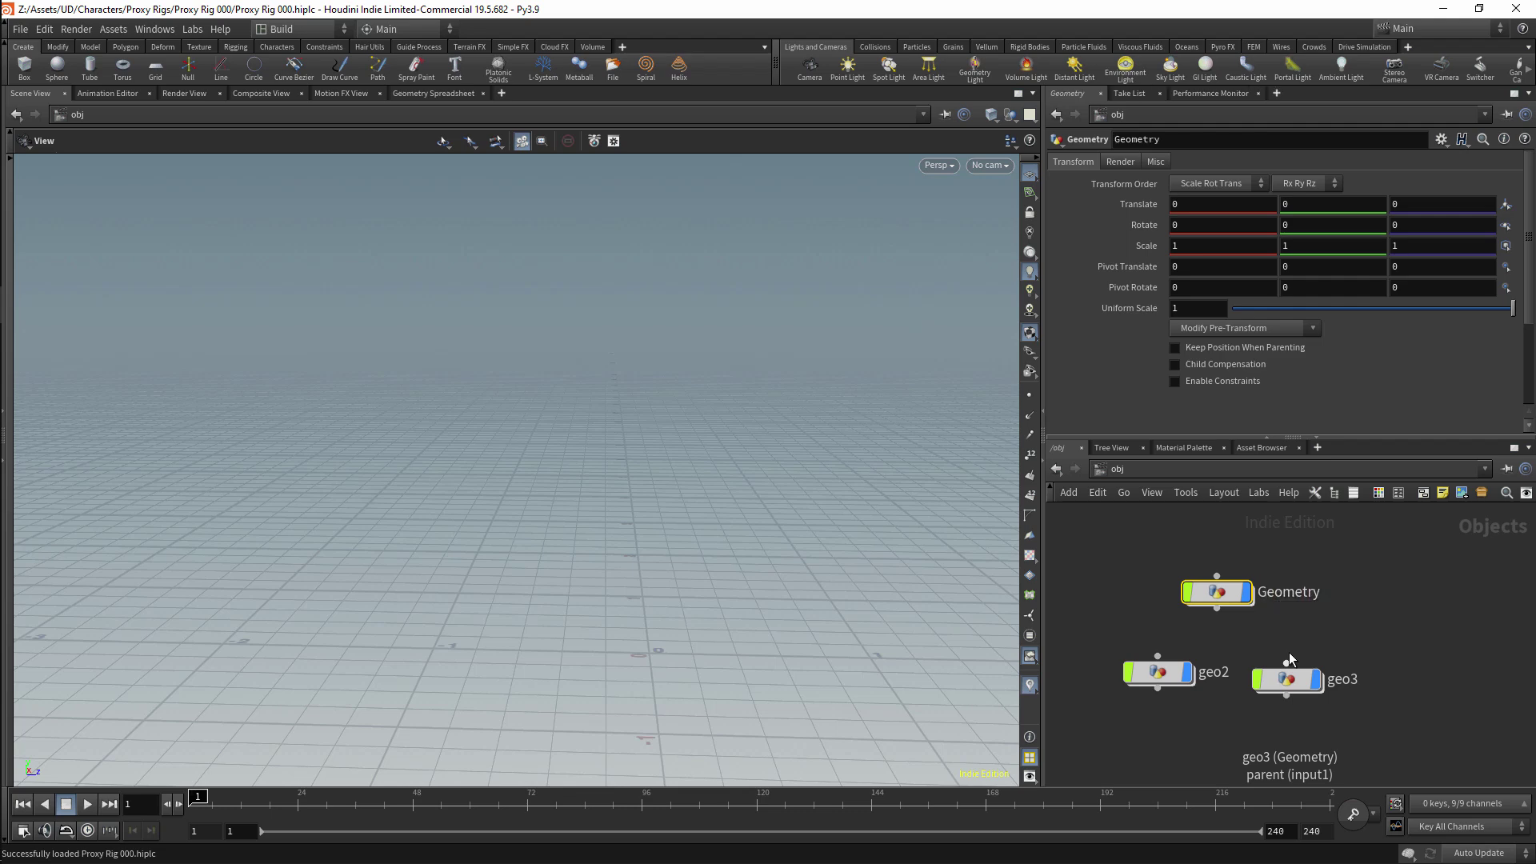
# Step: Rename the second geometry object, geo2, to Guide
pyautogui.click(1207, 672)
pyautogui.press('BackSpace')
pyautogui.press('Delete')
pyautogui.press('Delete')
pyautogui.press('Delete')
pyautogui.write('Geometry_Guide')
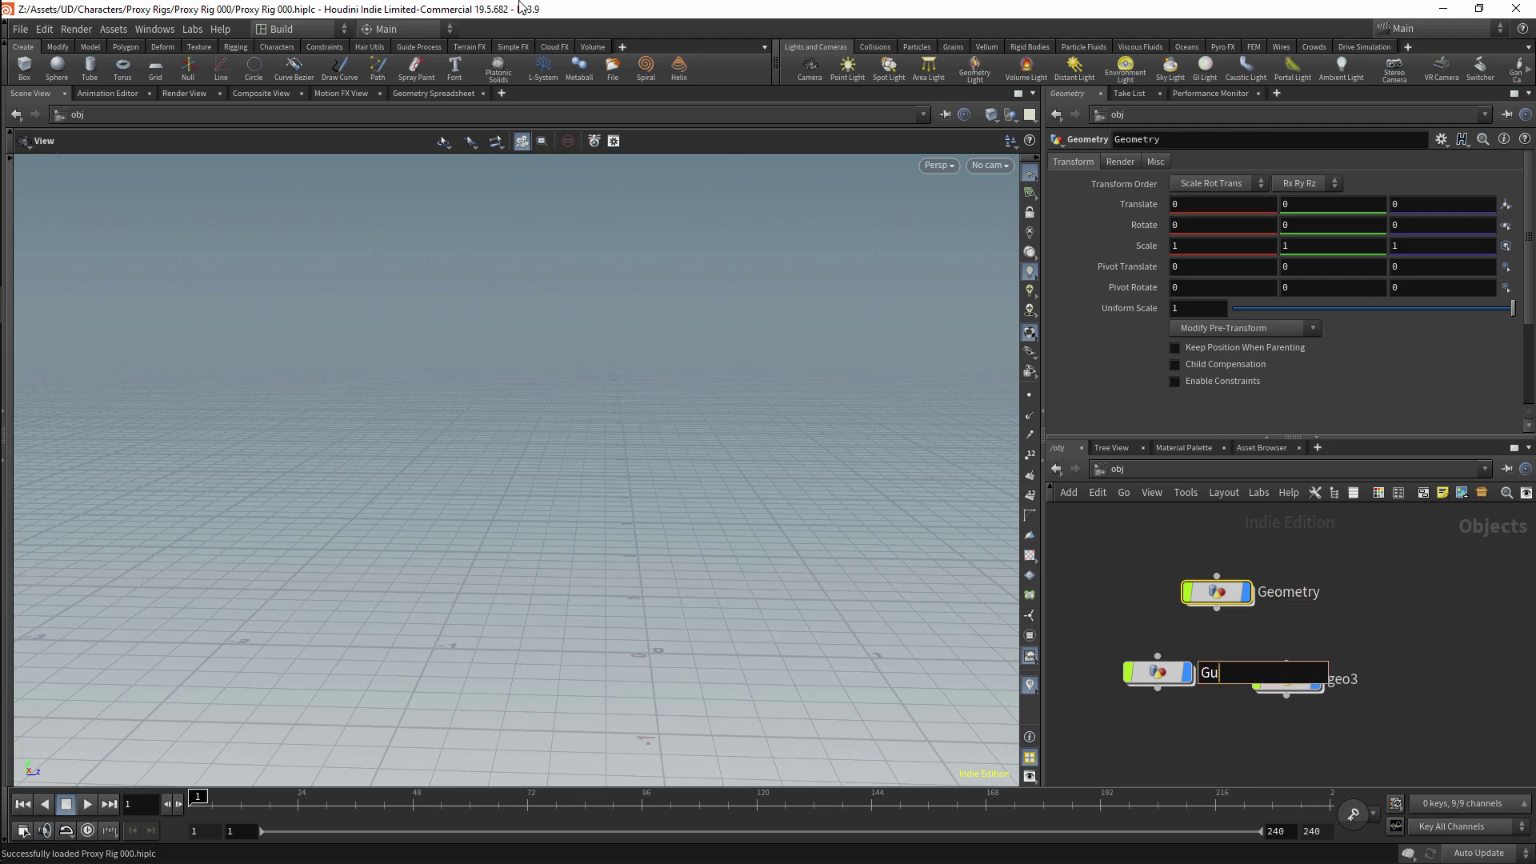
pyautogui.press('Return')
# Step: Align the third geometry object, geo3, with Guide and rename it to Rig
pyautogui.moveTo(1287, 680); pyautogui.dragTo(1304, 672)
pyautogui.click(1361, 672)
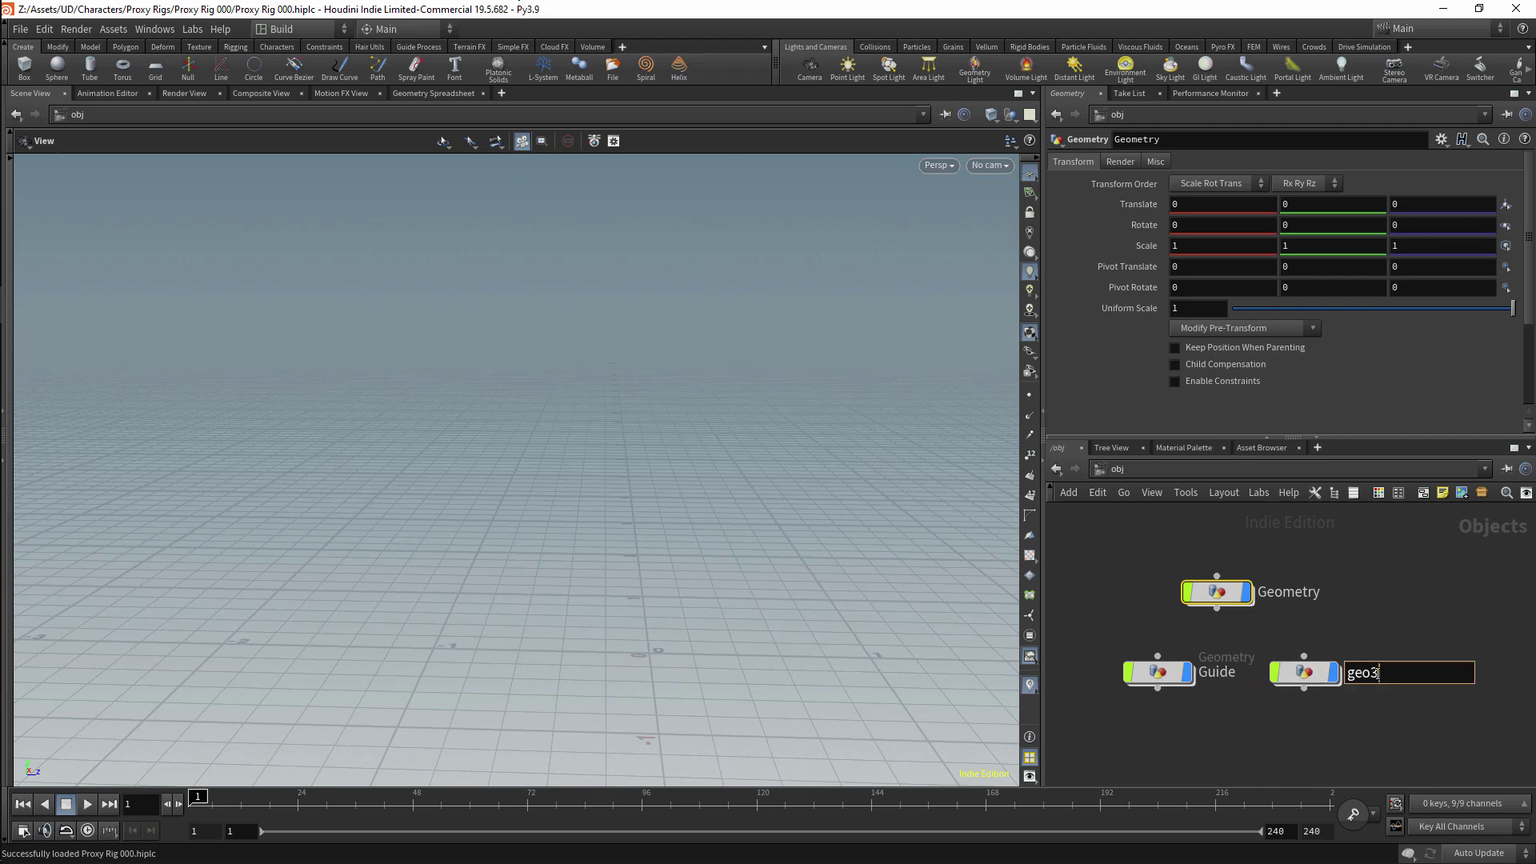
pyautogui.write('Geometry_Rig')
pyautogui.press('Return')
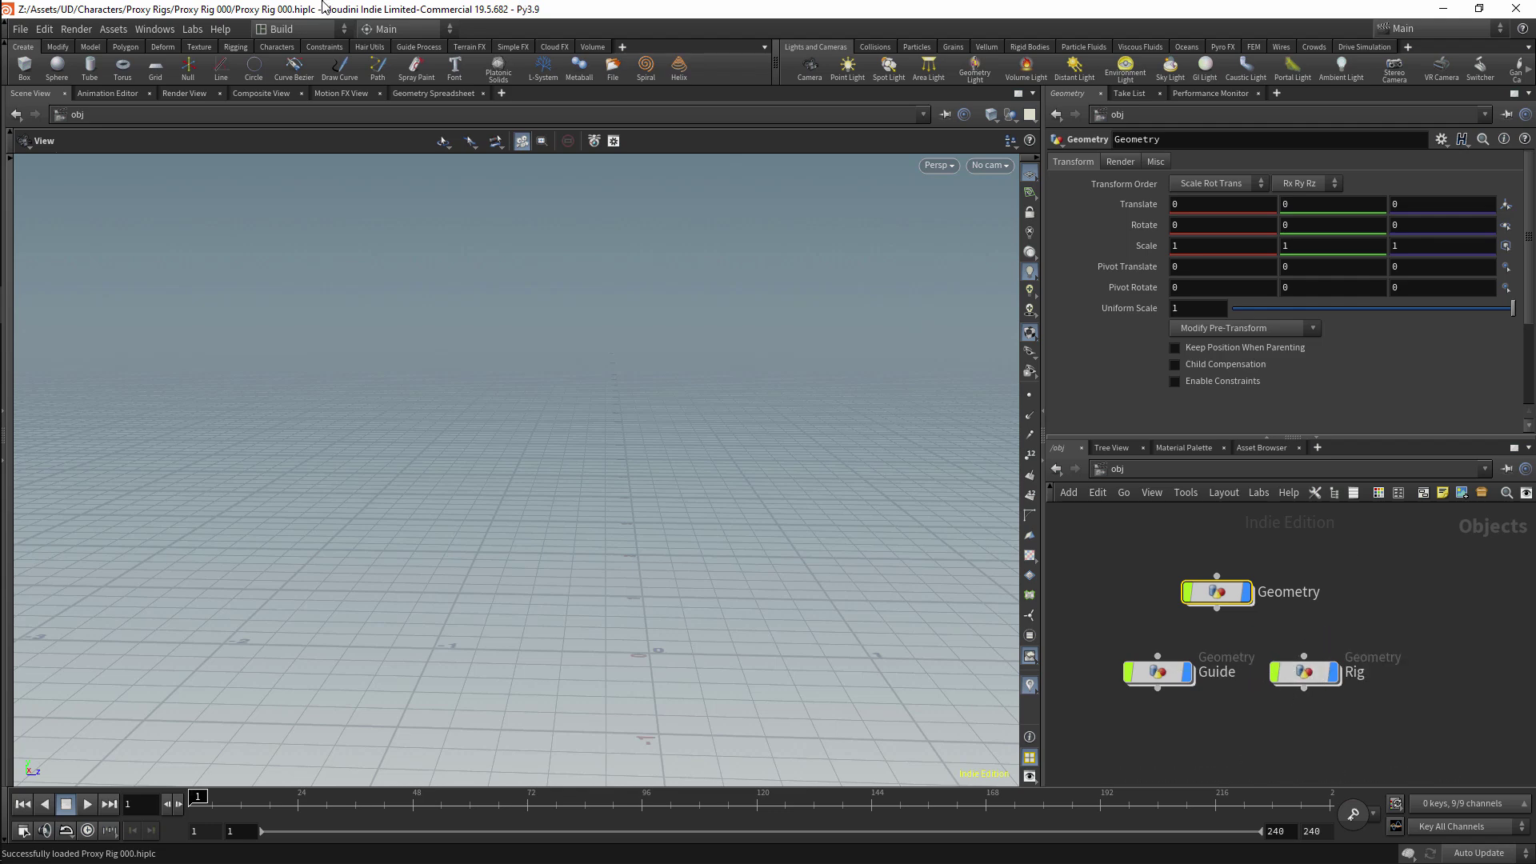
# Step: Add a File node inside the Geometry object's network
pyautogui.doubleClick(1224, 600)
pyautogui.press('Tab')
pyautogui.write('file')
pyautogui.press('Return')
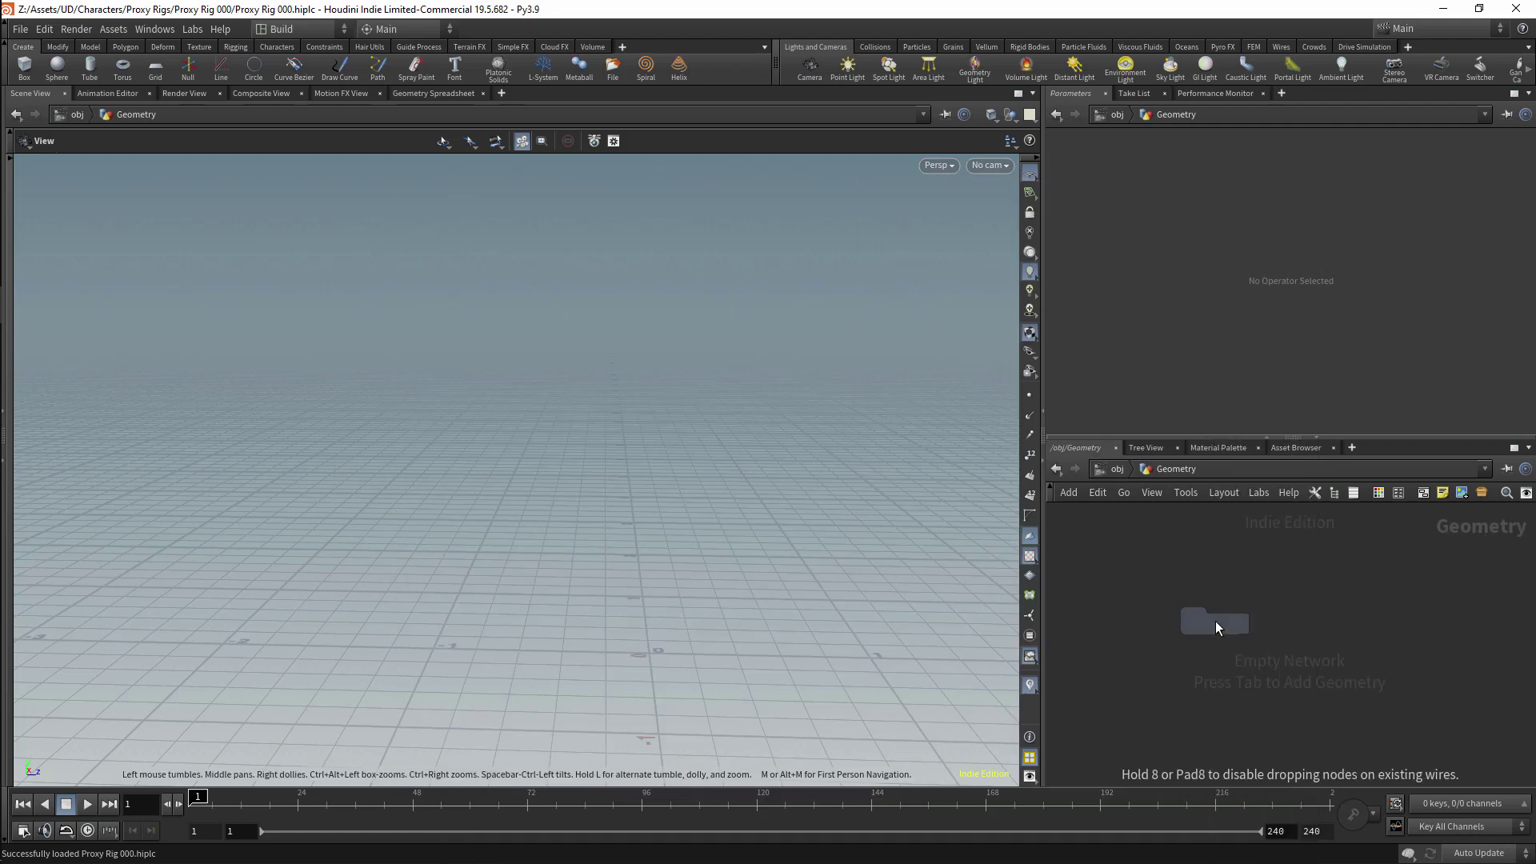
pyautogui.click(1217, 621)
# Step: Load CHARMESH_PROTOTYPE_000.bgeo.sc from Z:/Assets/UD/Characters/ProxyCharacter_000/geo/ into the File node
pyautogui.click(1519, 183)
pyautogui.click(1000, 283)
pyautogui.doubleClick(1127, 296)
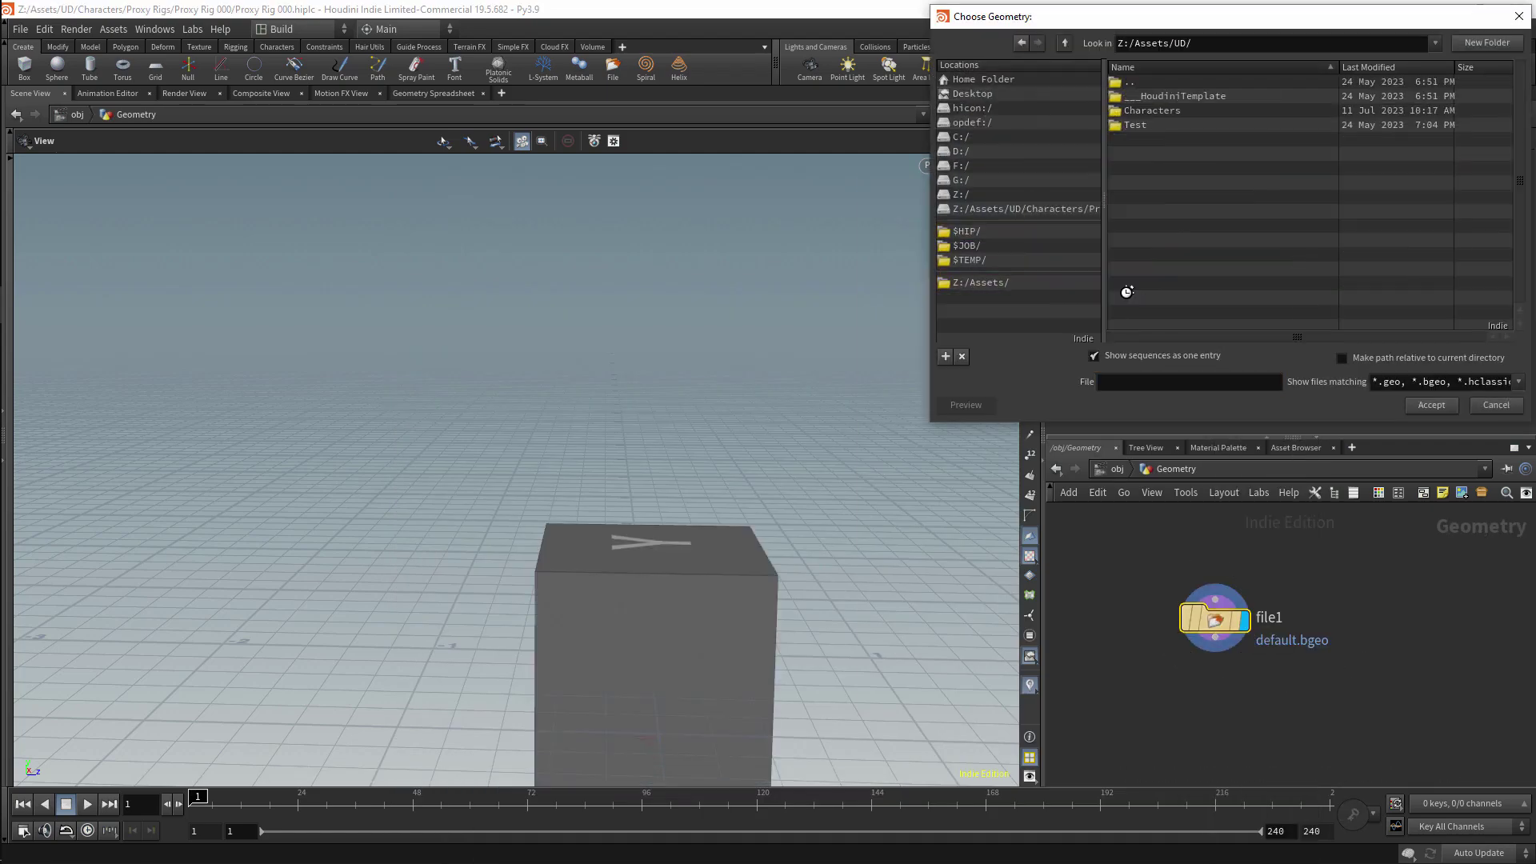
pyautogui.doubleClick(1151, 109)
pyautogui.doubleClick(1156, 112)
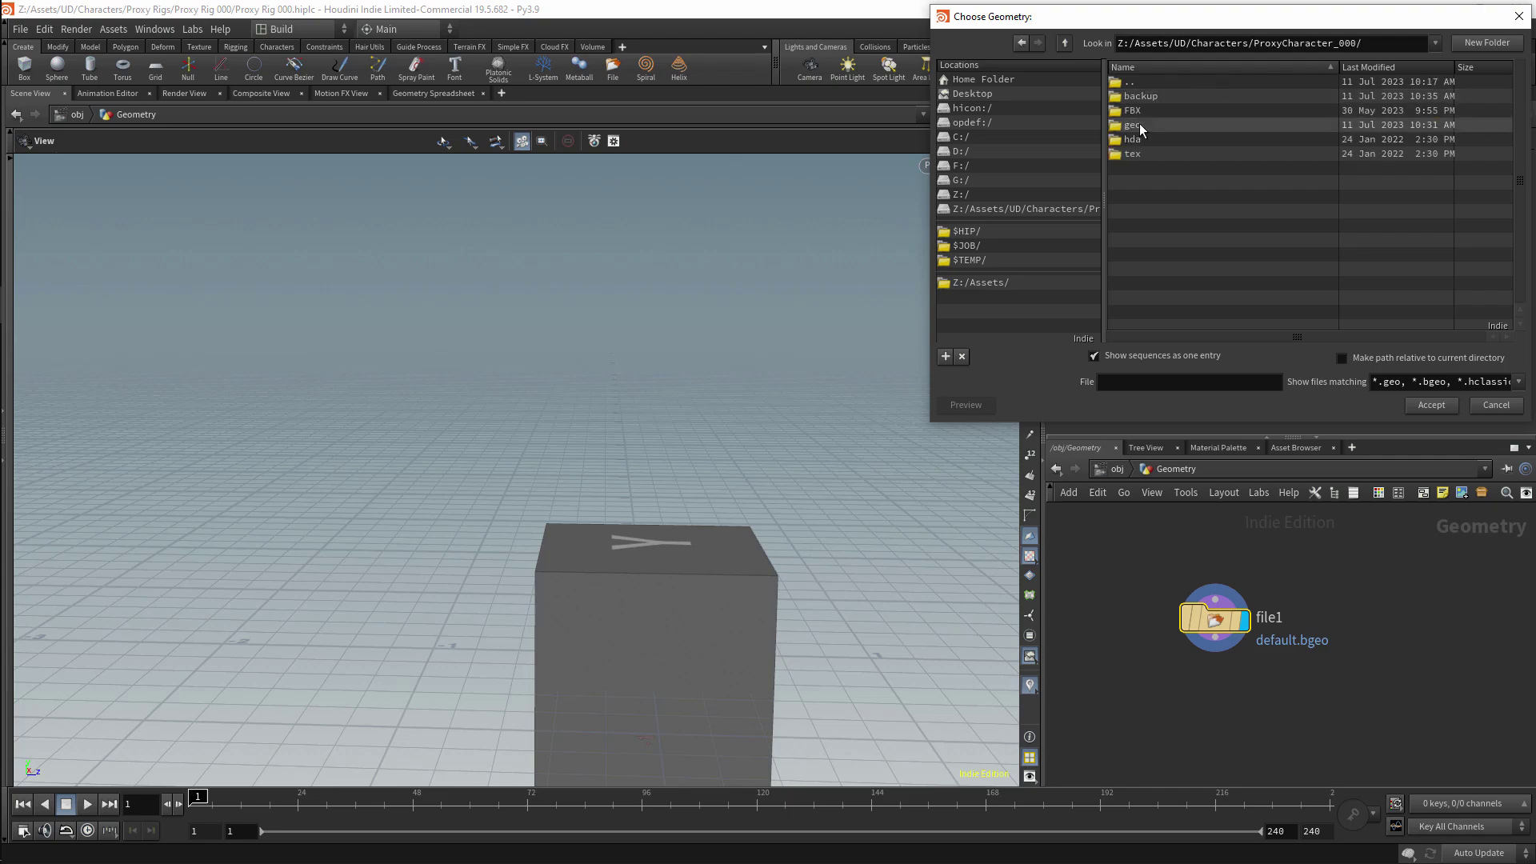
pyautogui.doubleClick(1140, 125)
pyautogui.click(1200, 111)
pyautogui.click(1432, 405)
pyautogui.moveTo(812, 377); pyautogui.dragTo(697, 401)
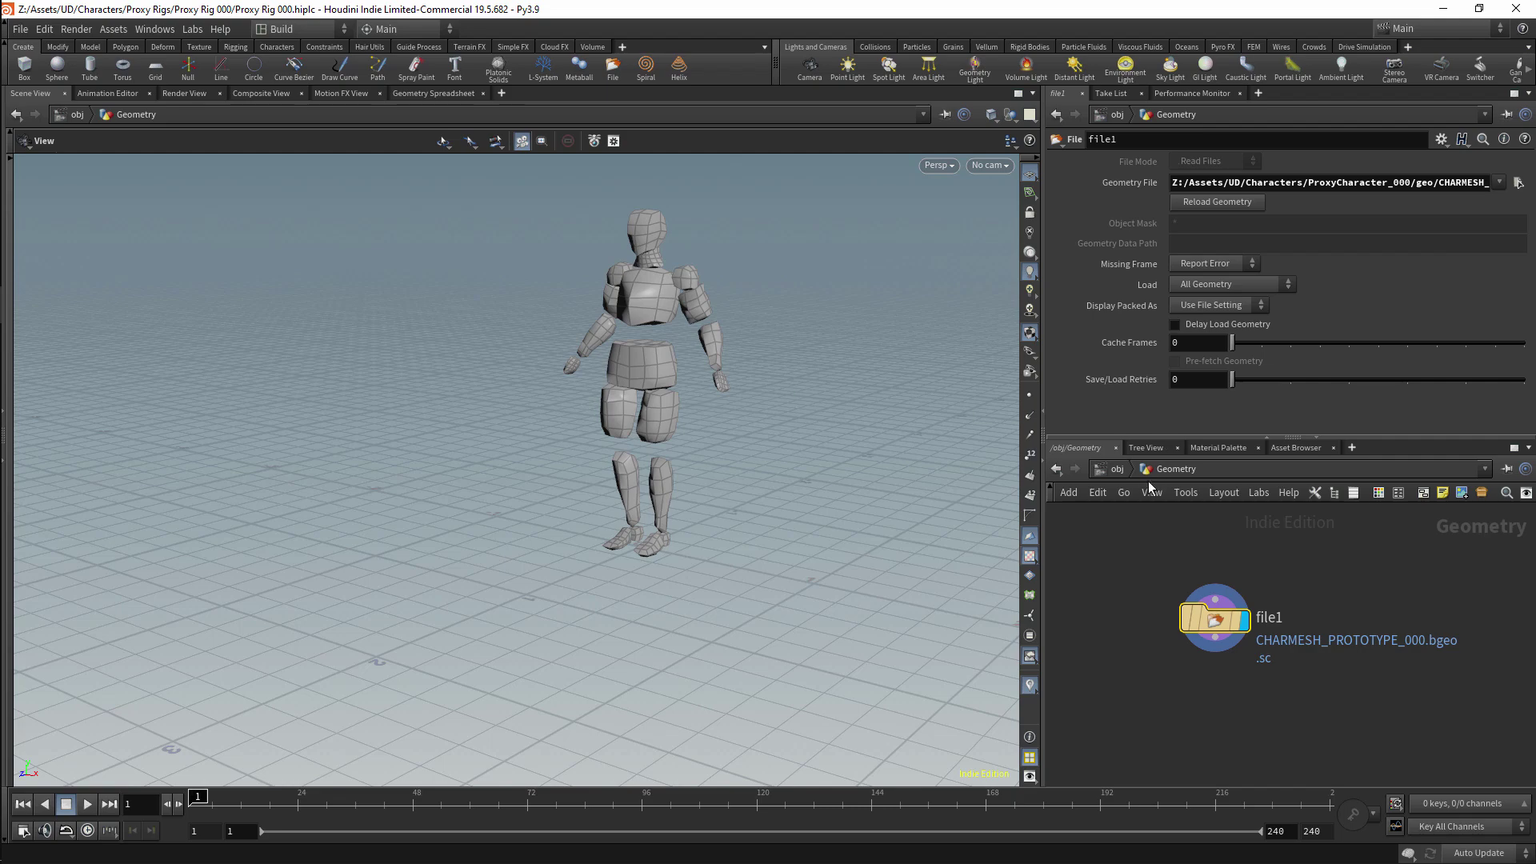
# Step: Return to the object level and turn off the display of the Geometry, Guide and Rig objects
pyautogui.click(1114, 472)
pyautogui.doubleClick(1158, 672)
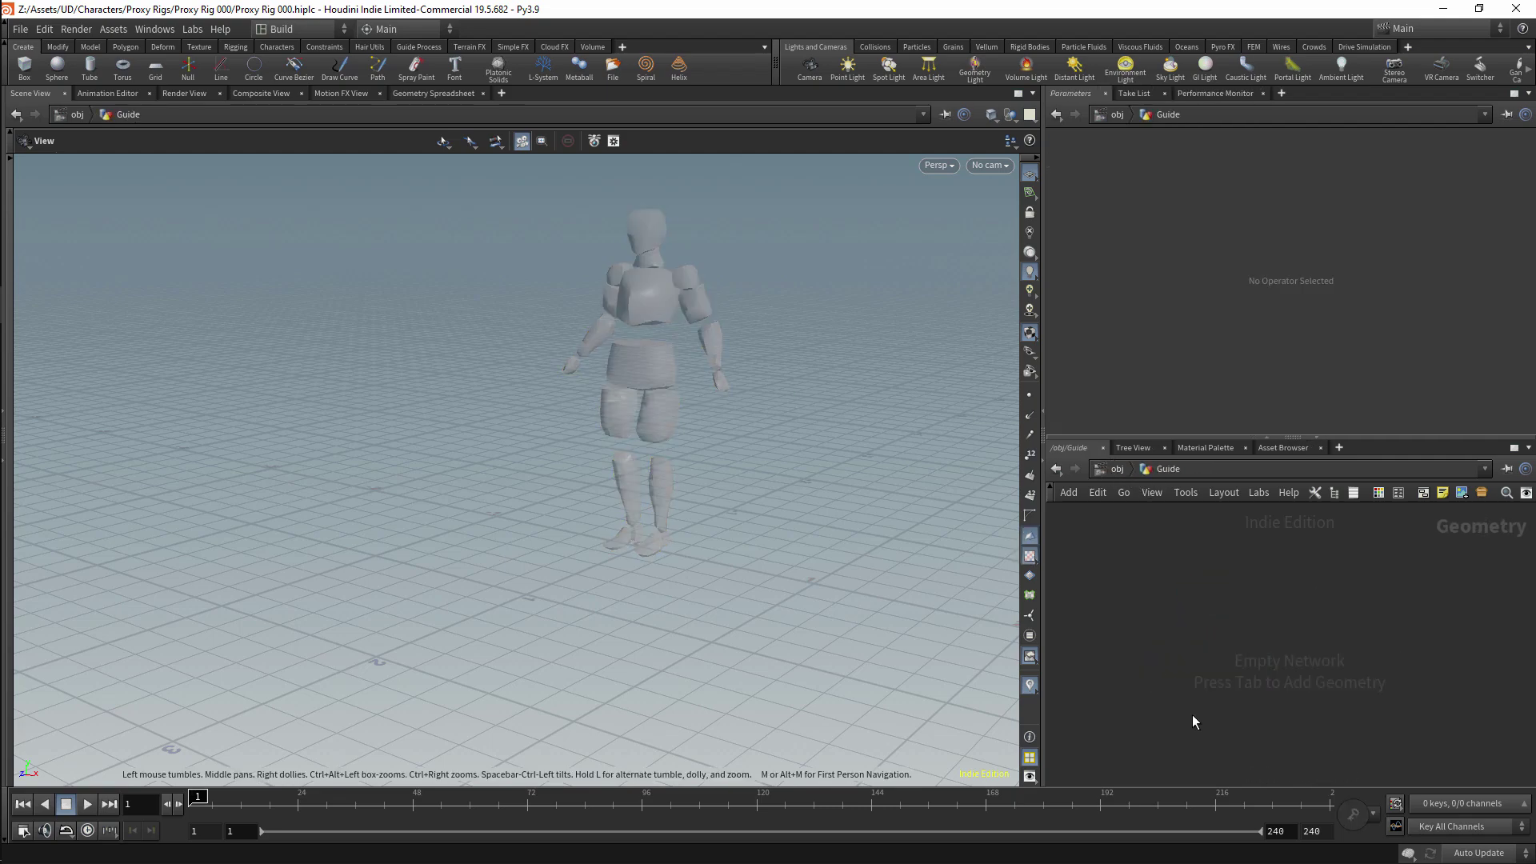
pyautogui.click(1118, 471)
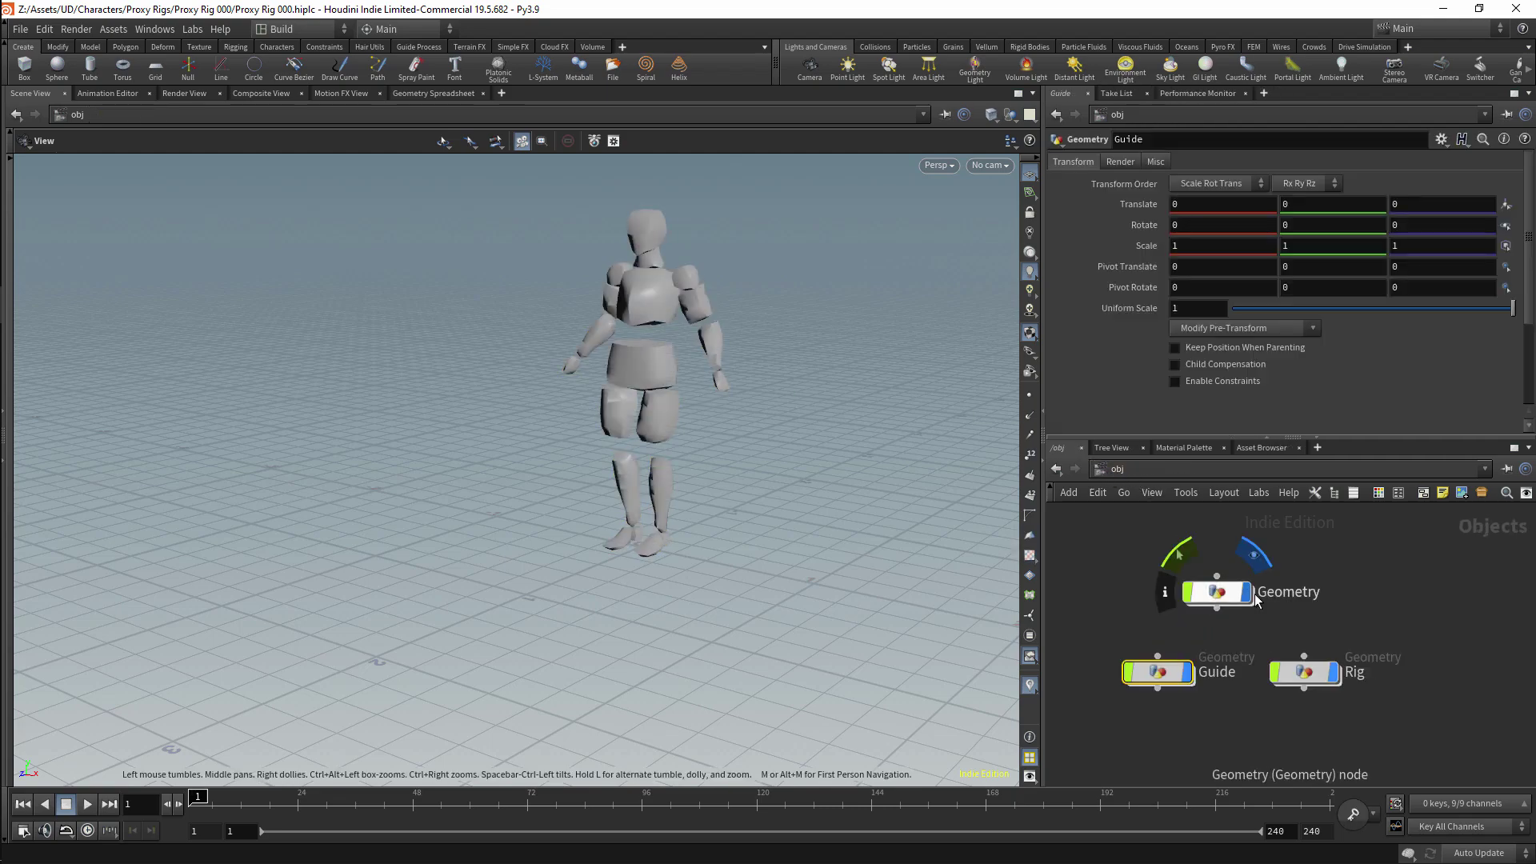
pyautogui.doubleClick(1357, 672)
pyautogui.press('Return')
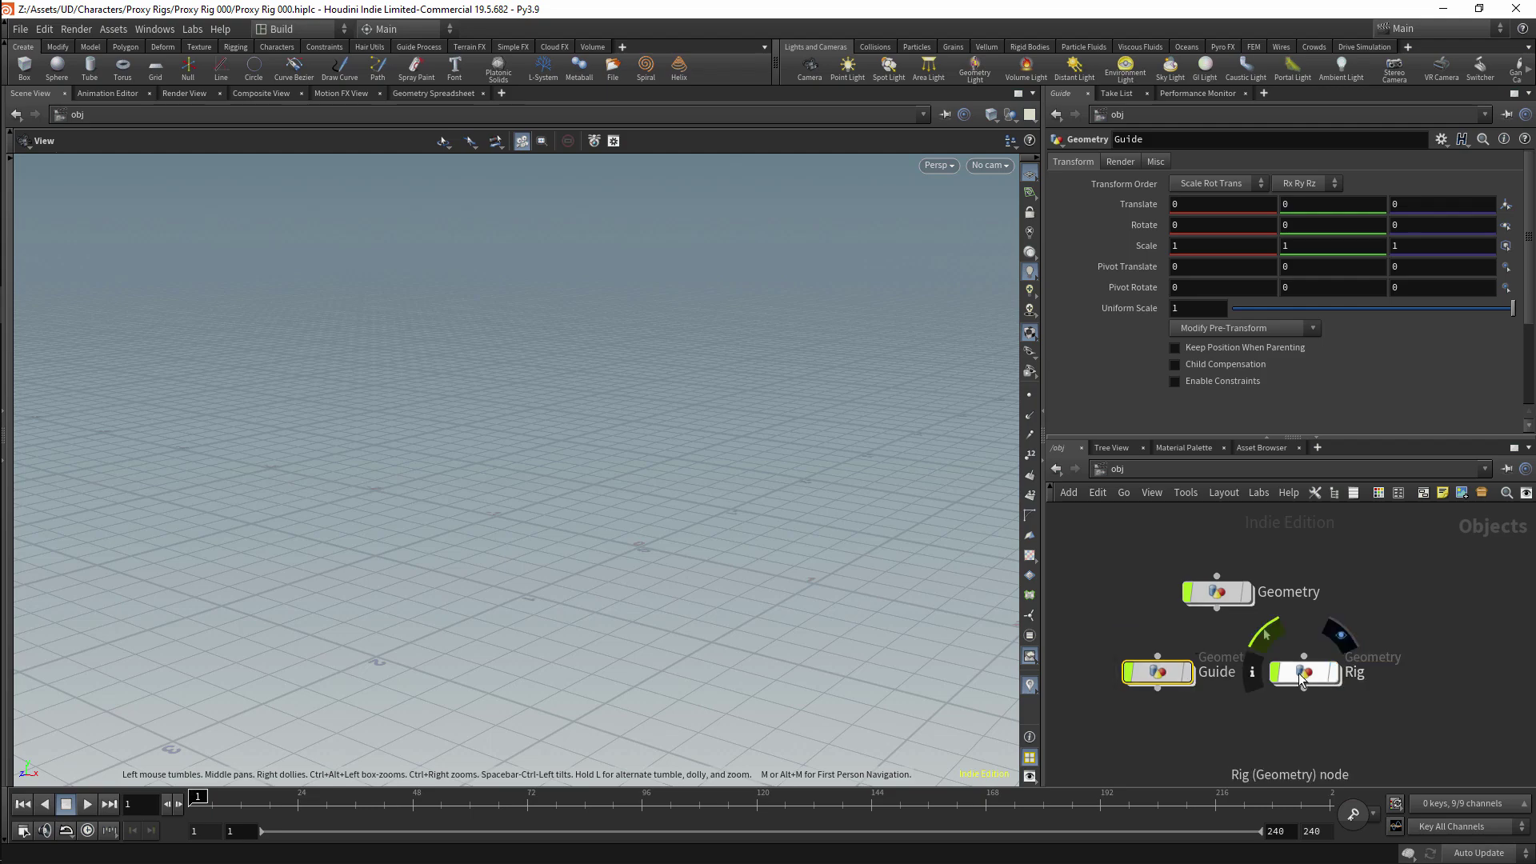
# Step: Enter the Guide object's network and look through the digital assets available as nodes
pyautogui.doubleClick(1158, 671)
pyautogui.press('Tab')
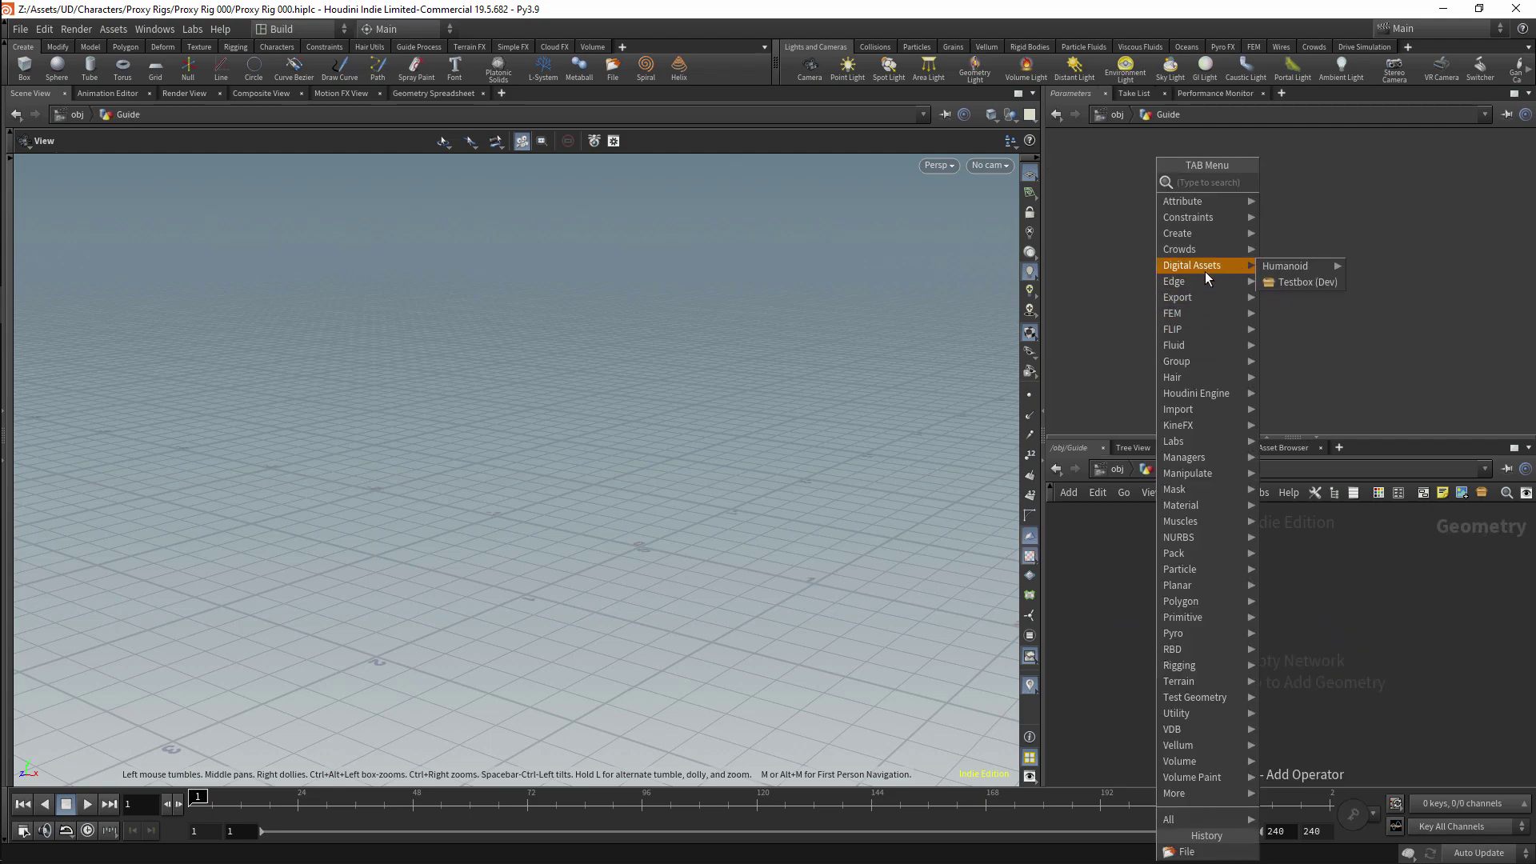
pyautogui.click(1333, 570)
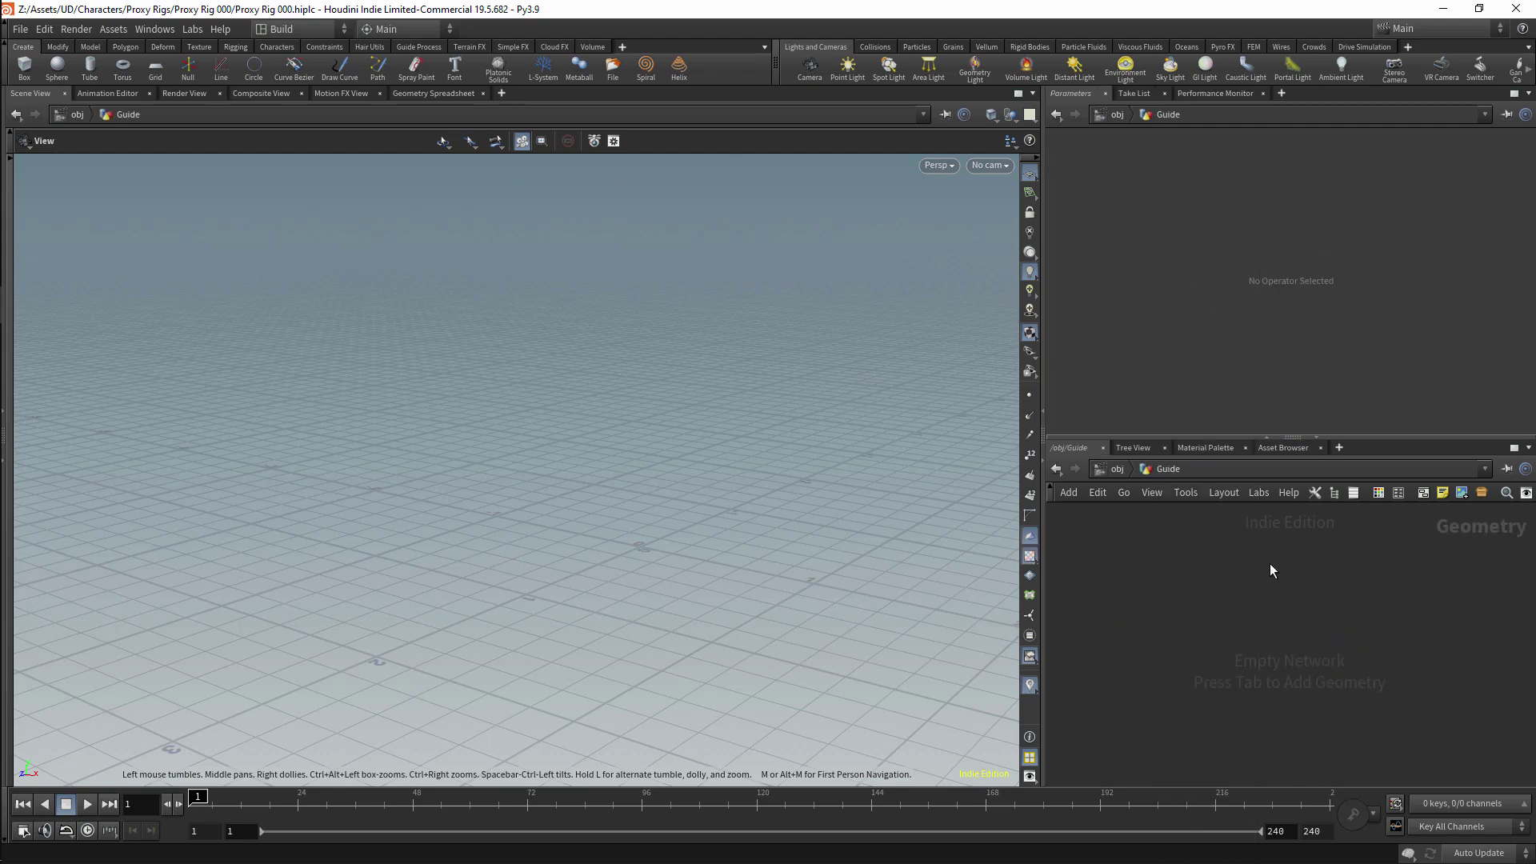
# Step: Install all the Humanoid digital asset libraries from $HIP/hda/BUILD/ into the current HIP file only
pyautogui.click(110, 30)
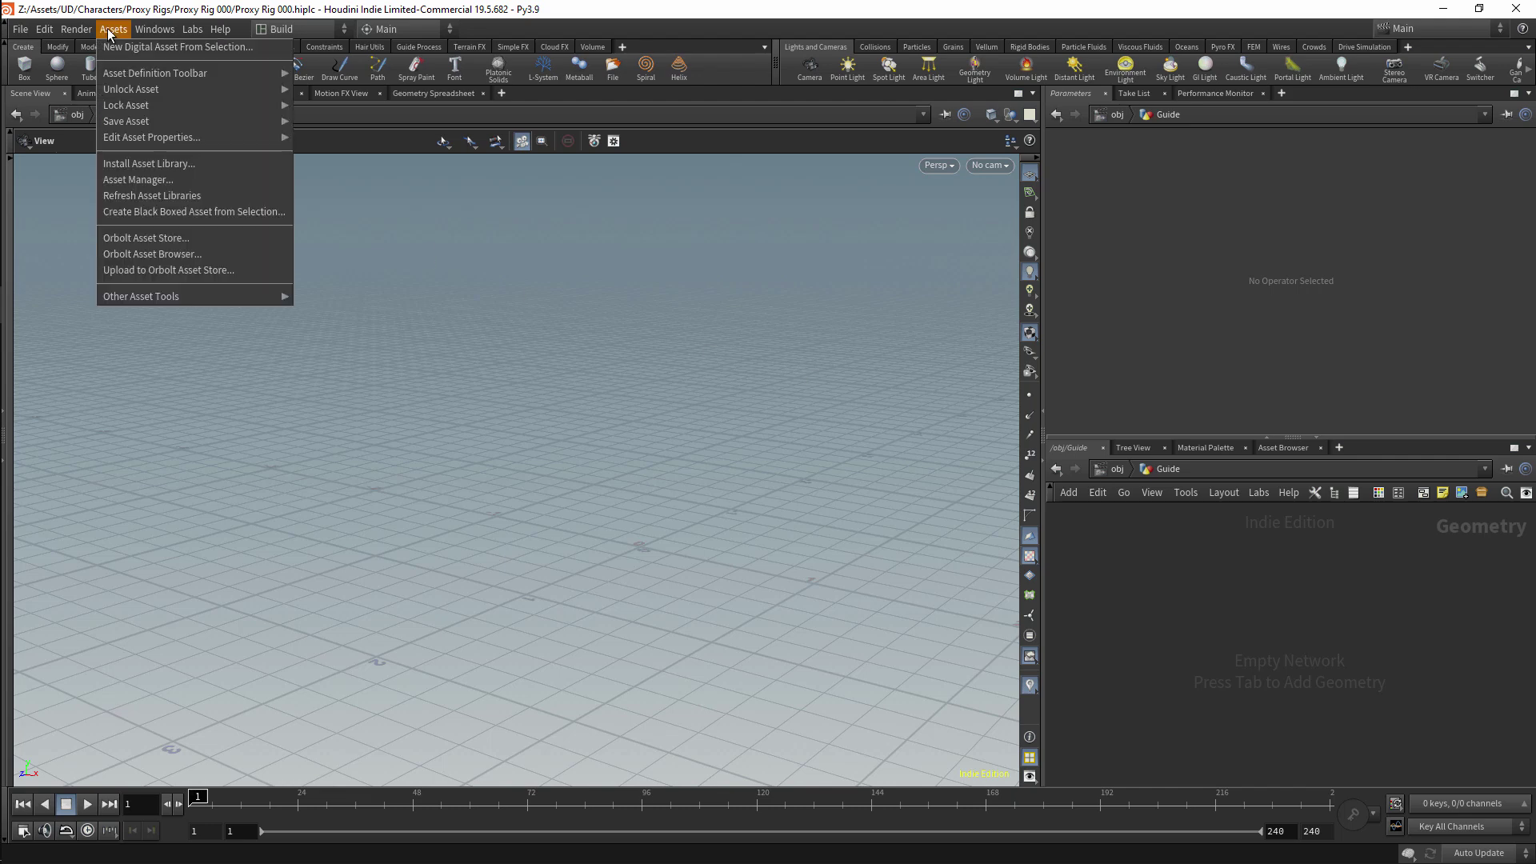
pyautogui.click(132, 160)
pyautogui.click(277, 67)
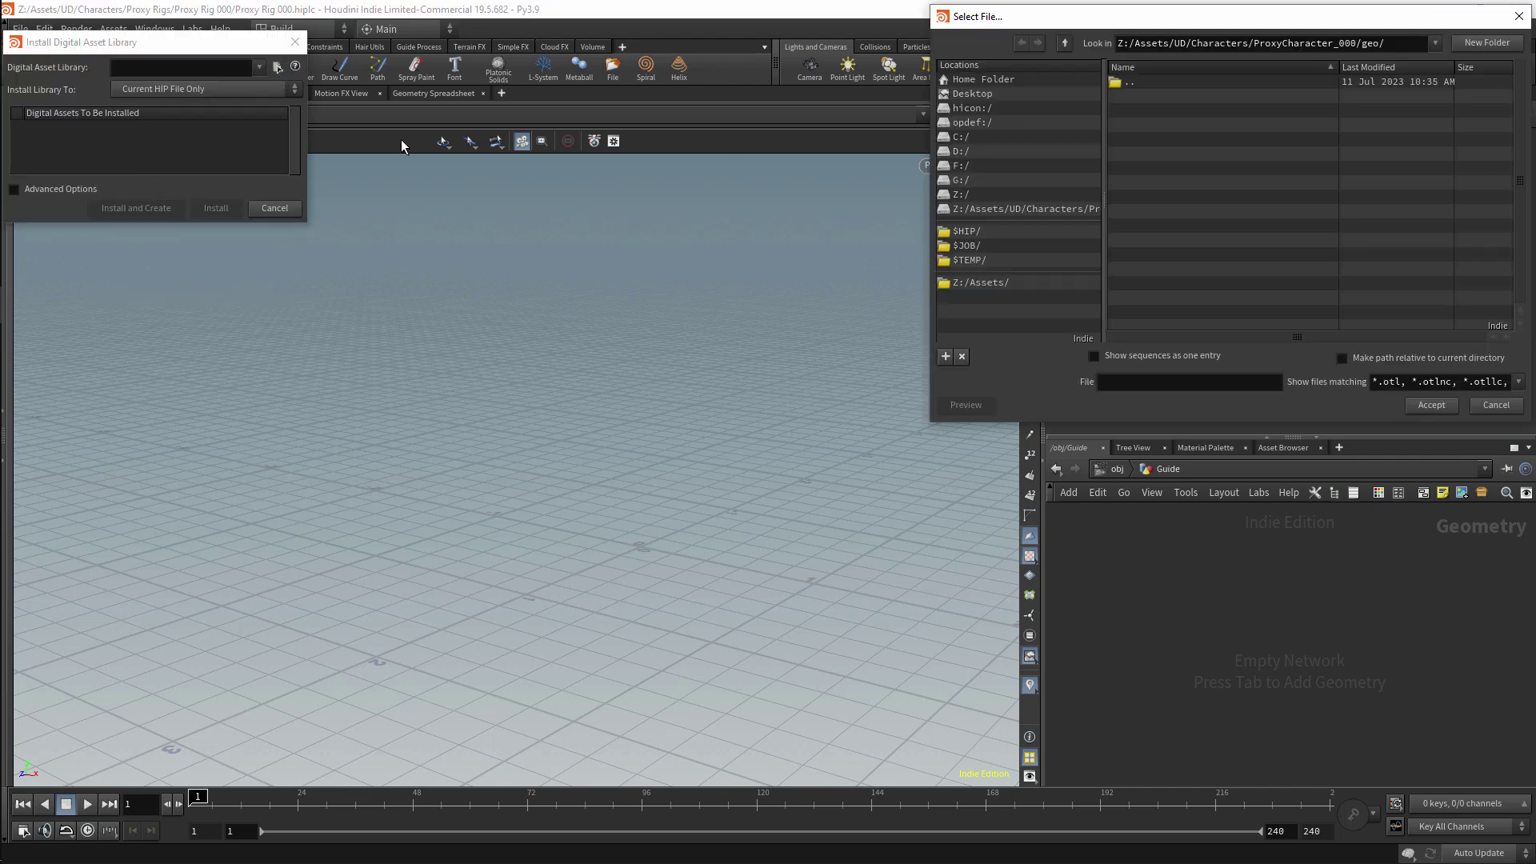
pyautogui.click(966, 231)
pyautogui.doubleClick(1136, 141)
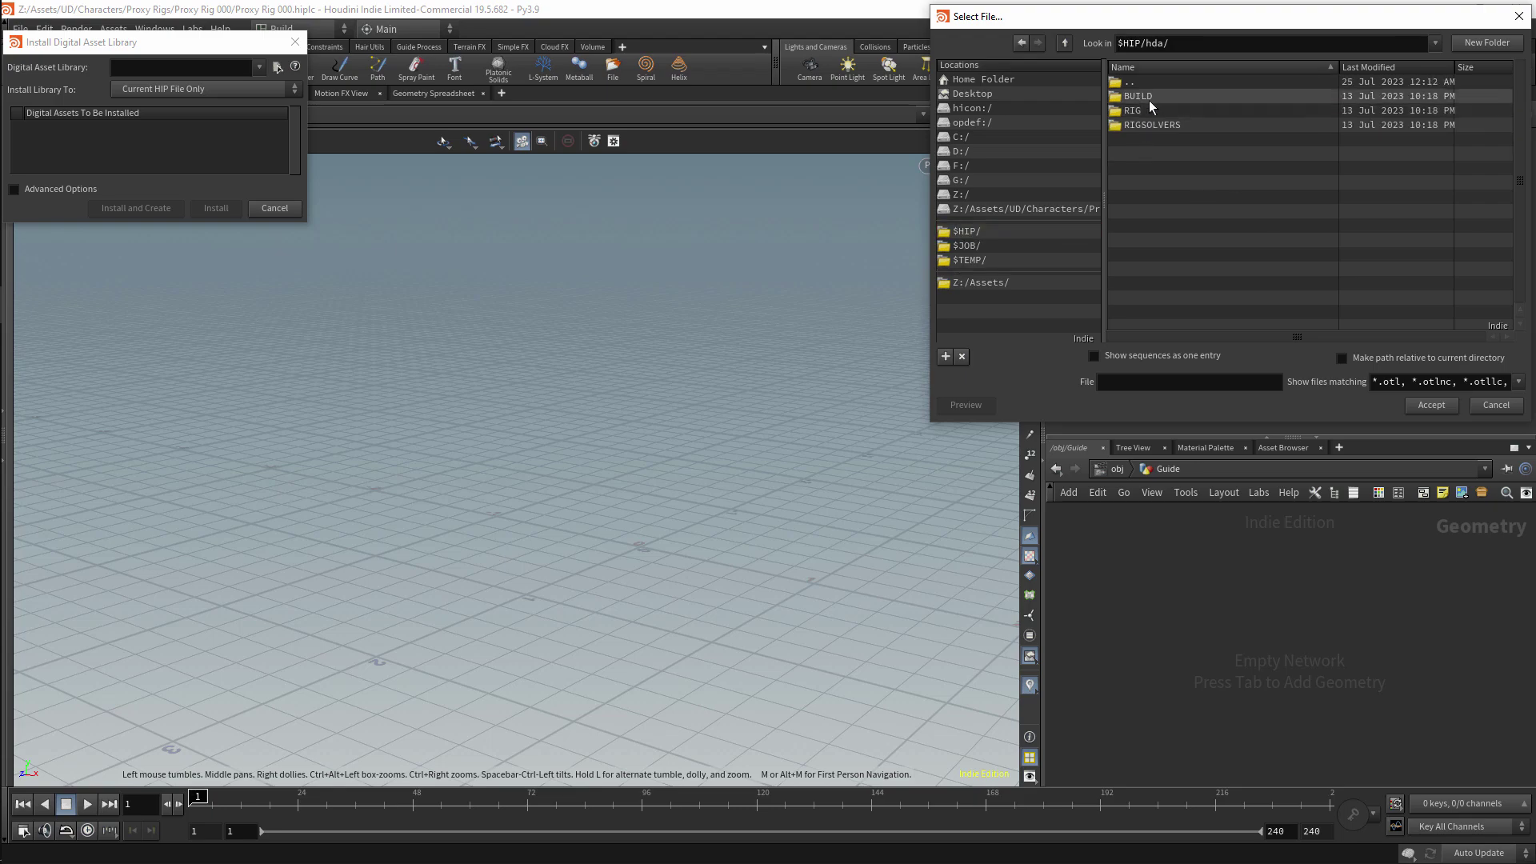
pyautogui.doubleClick(1149, 99)
pyautogui.keyDown('shift'); pyautogui.click(1204, 212); pyautogui.keyUp('shift')
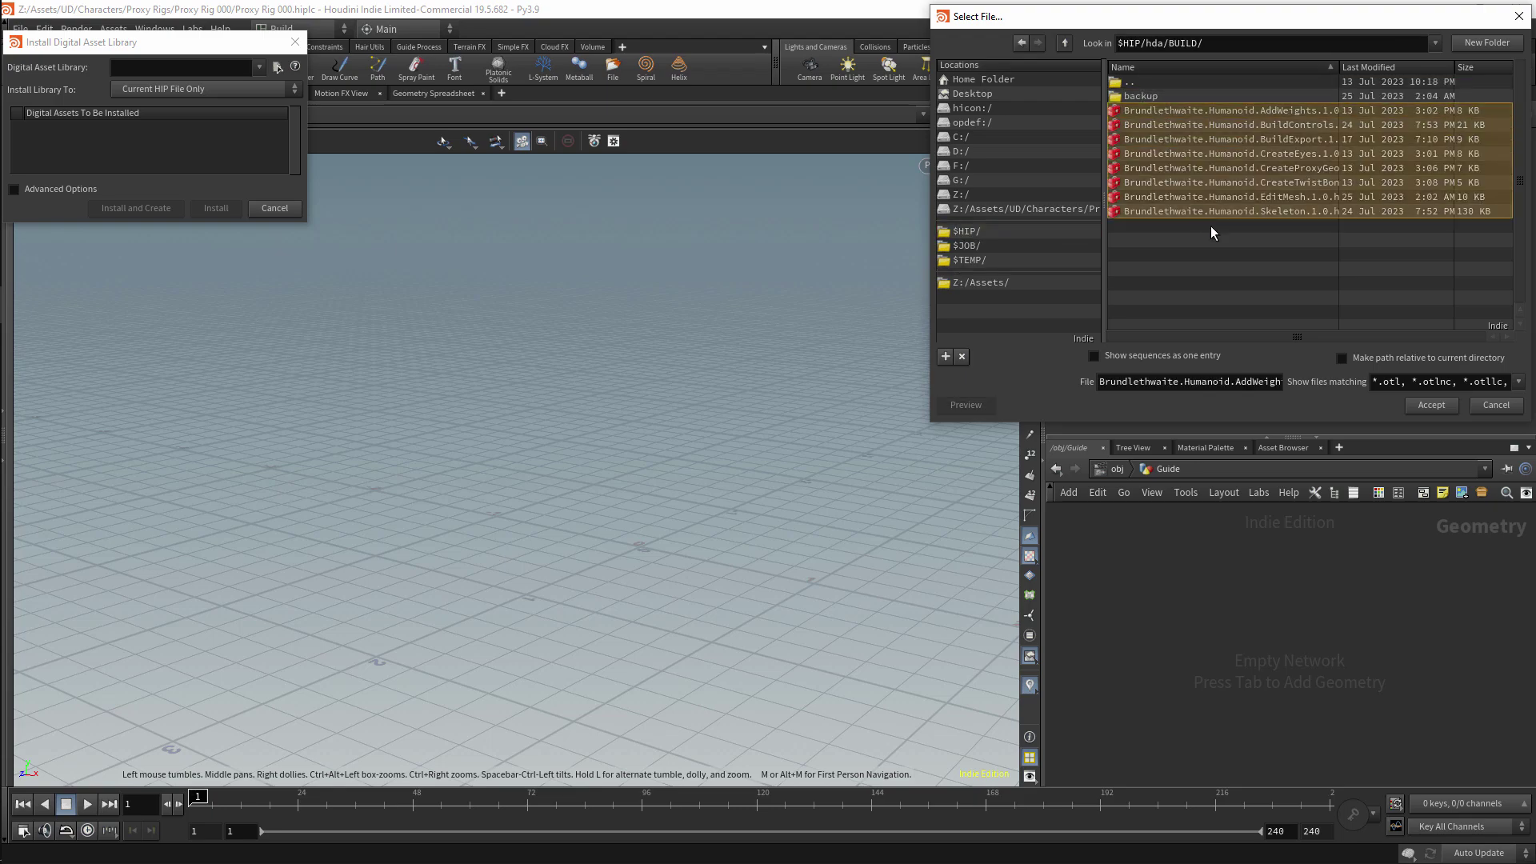
pyautogui.click(1424, 404)
pyautogui.click(227, 212)
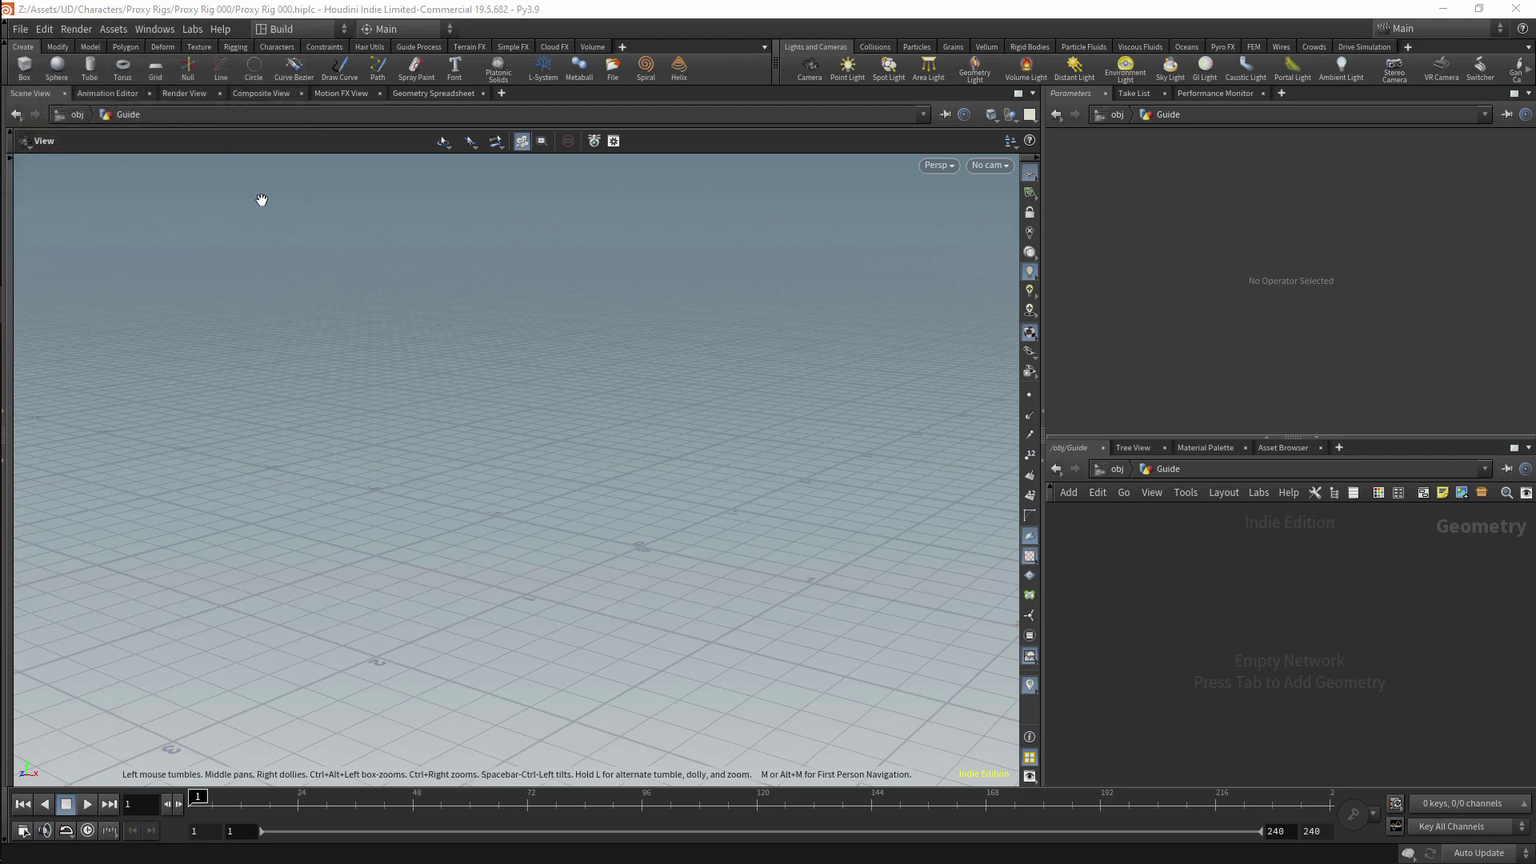
# Step: Install all the Humanoid rig asset libraries from $HIP/hda/RIG/ into the current HIP file only
pyautogui.click(113, 29)
pyautogui.click(157, 149)
pyautogui.click(278, 67)
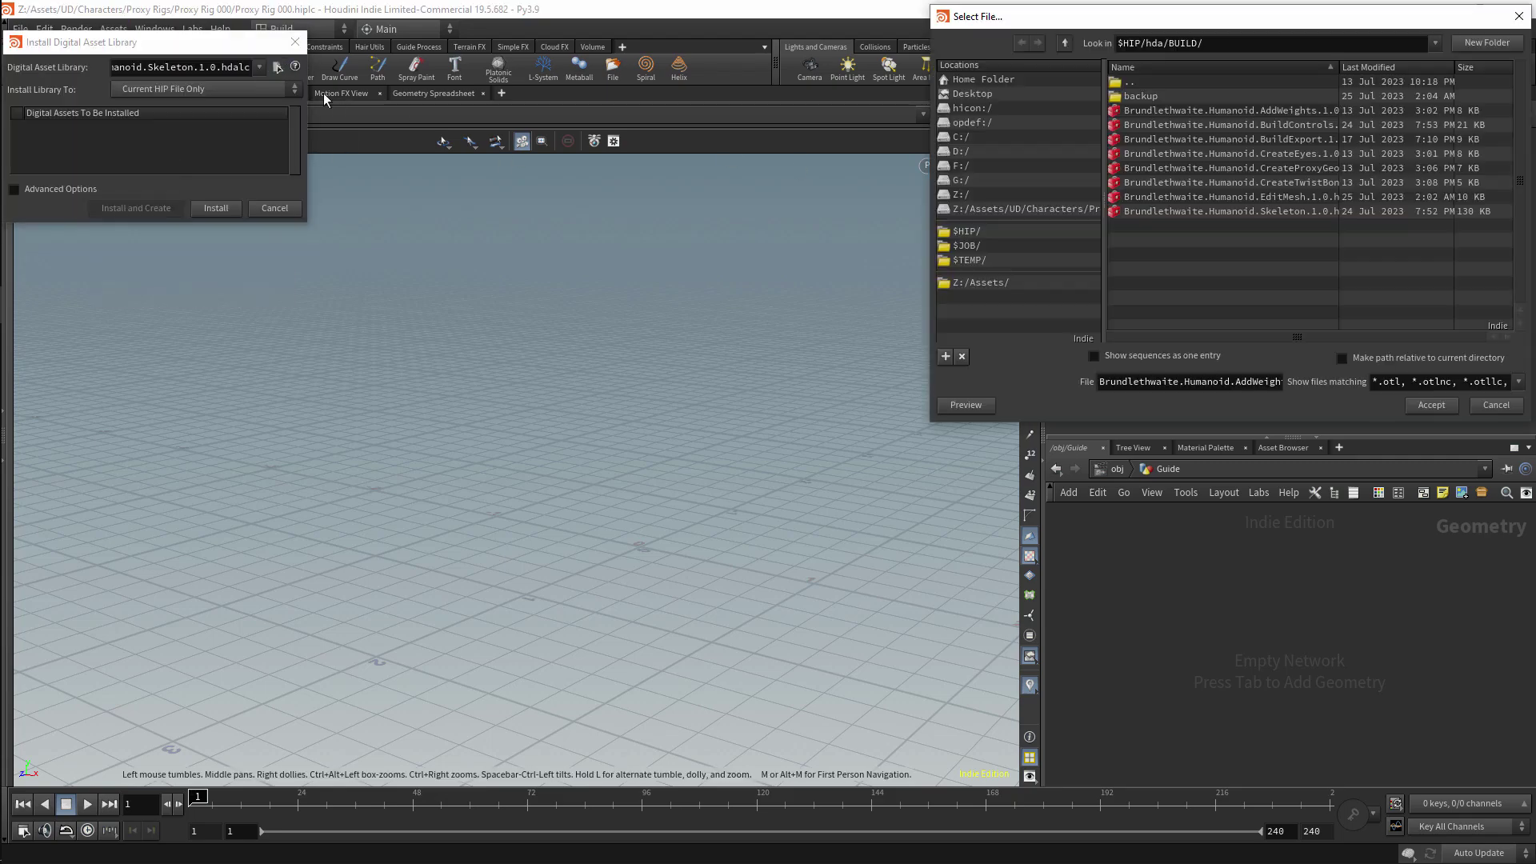
pyautogui.click(1065, 42)
pyautogui.doubleClick(1151, 121)
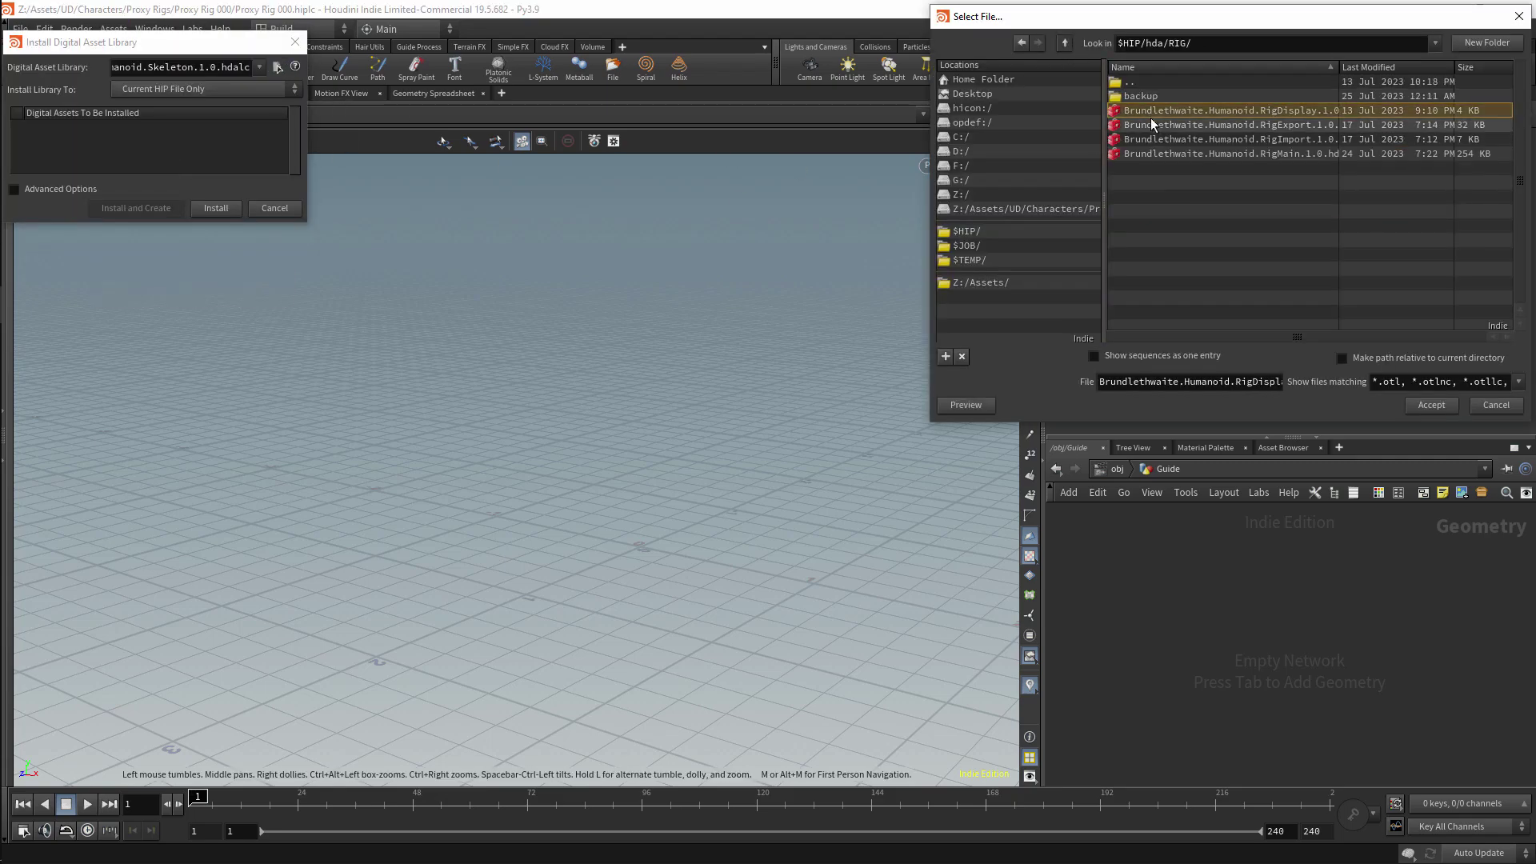
pyautogui.hotkey('ctrl', 'a')
pyautogui.click(1432, 405)
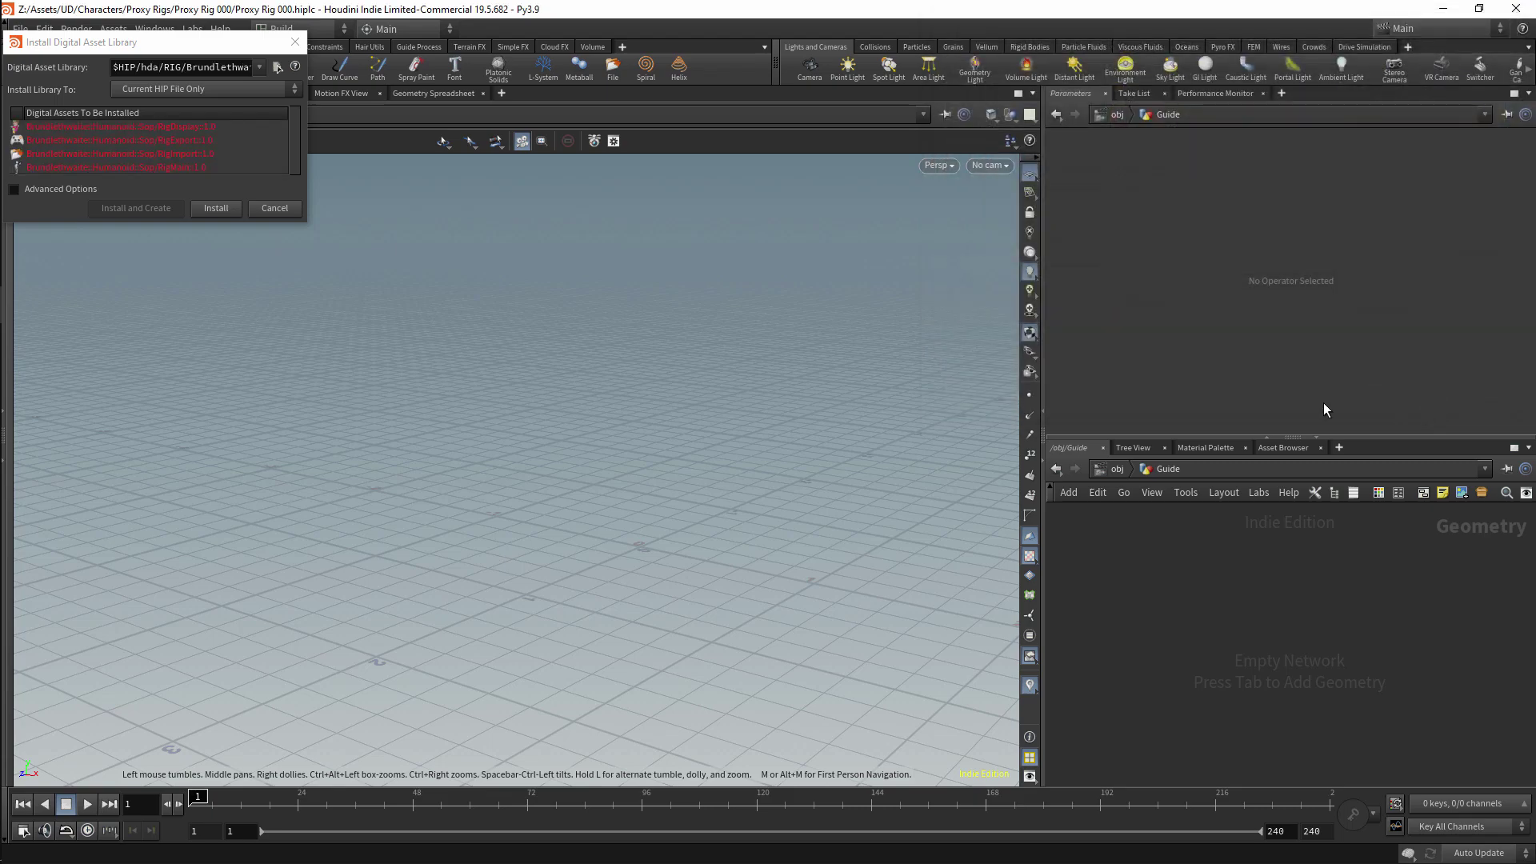
pyautogui.click(228, 209)
# Step: Install all the Humanoid digital asset libraries from $HIP/hda/BUILD/ again, into the current HIP file only
pyautogui.click(112, 29)
pyautogui.click(148, 89)
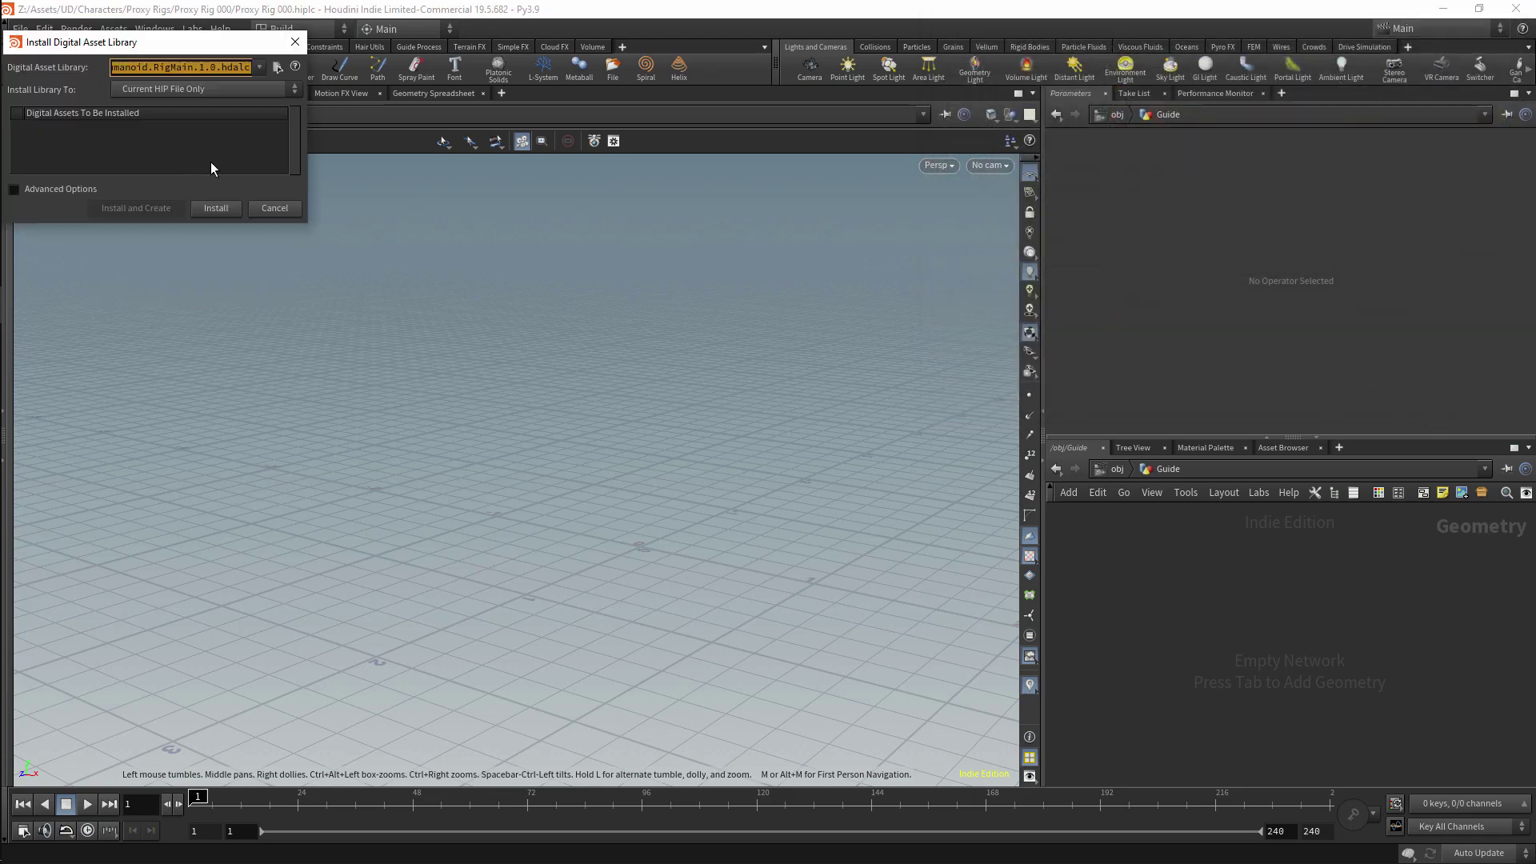
pyautogui.click(278, 67)
pyautogui.click(1064, 42)
pyautogui.doubleClick(1146, 94)
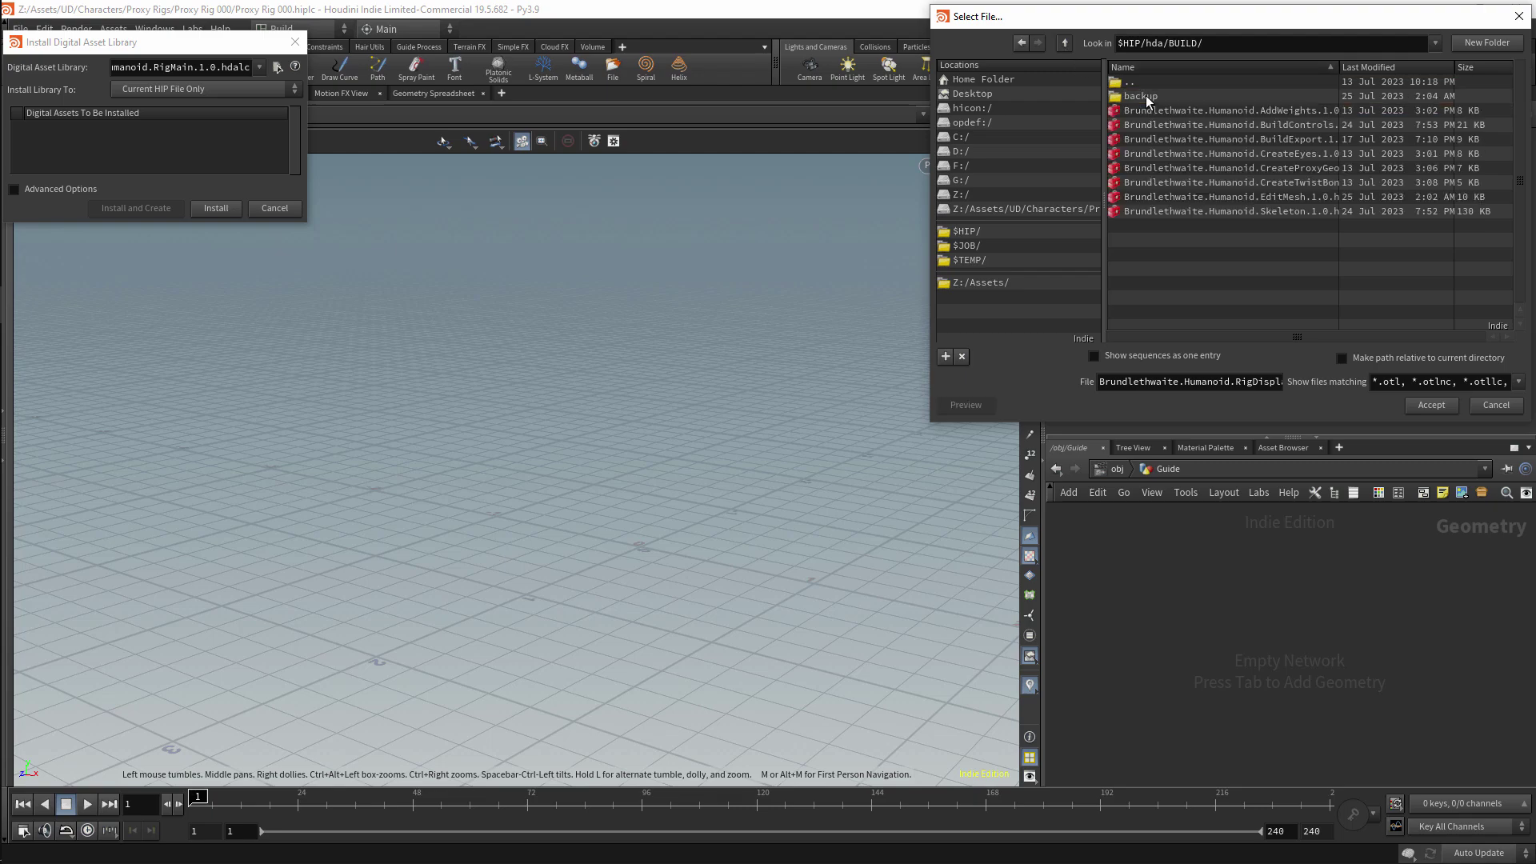
pyautogui.keyDown('shift'); pyautogui.click(1180, 212); pyautogui.keyUp('shift')
pyautogui.click(1432, 405)
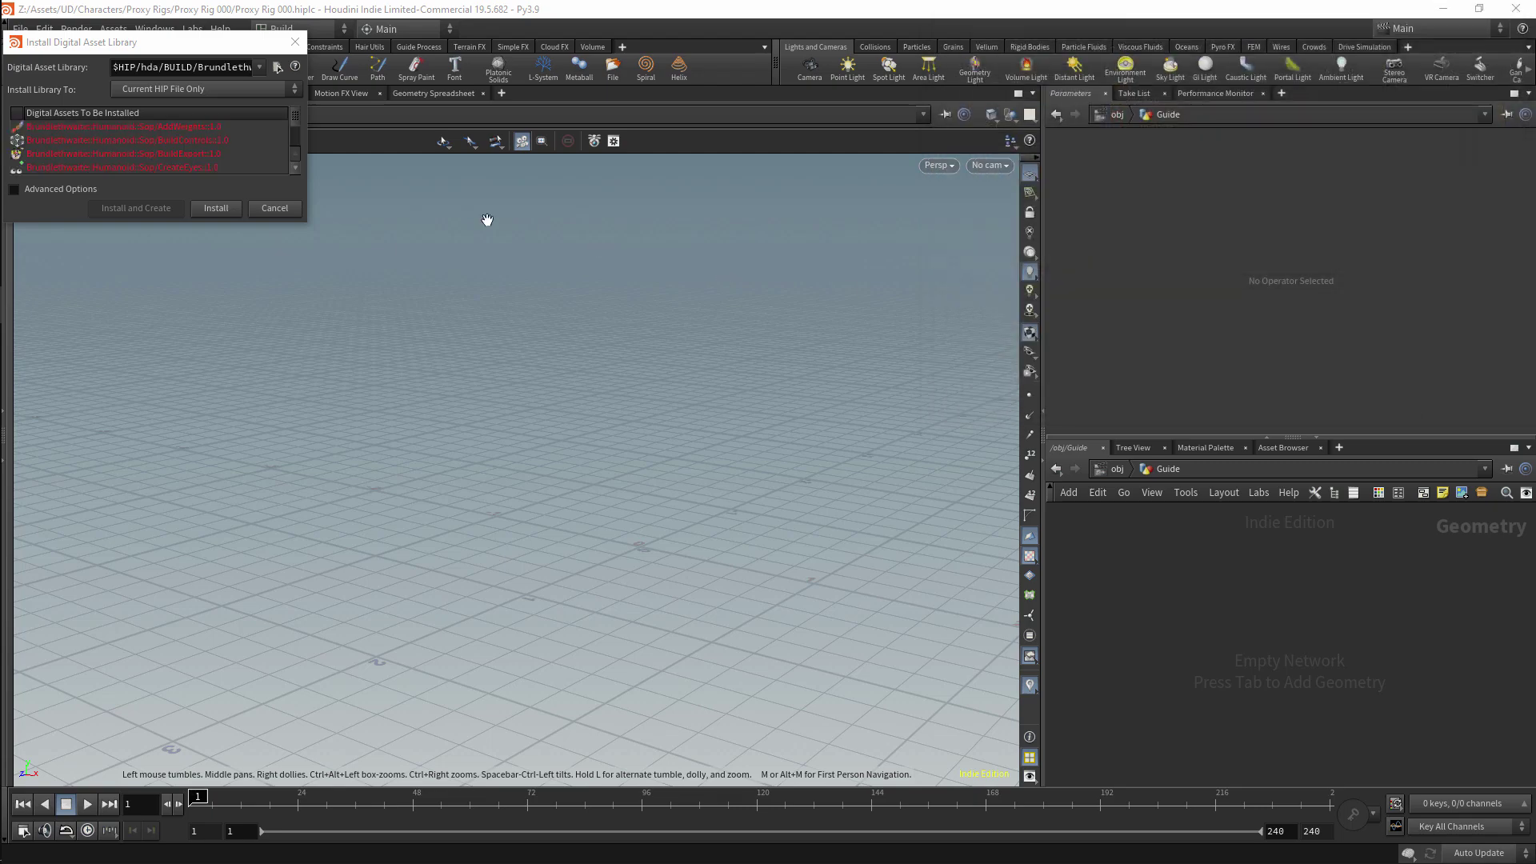
pyautogui.click(224, 210)
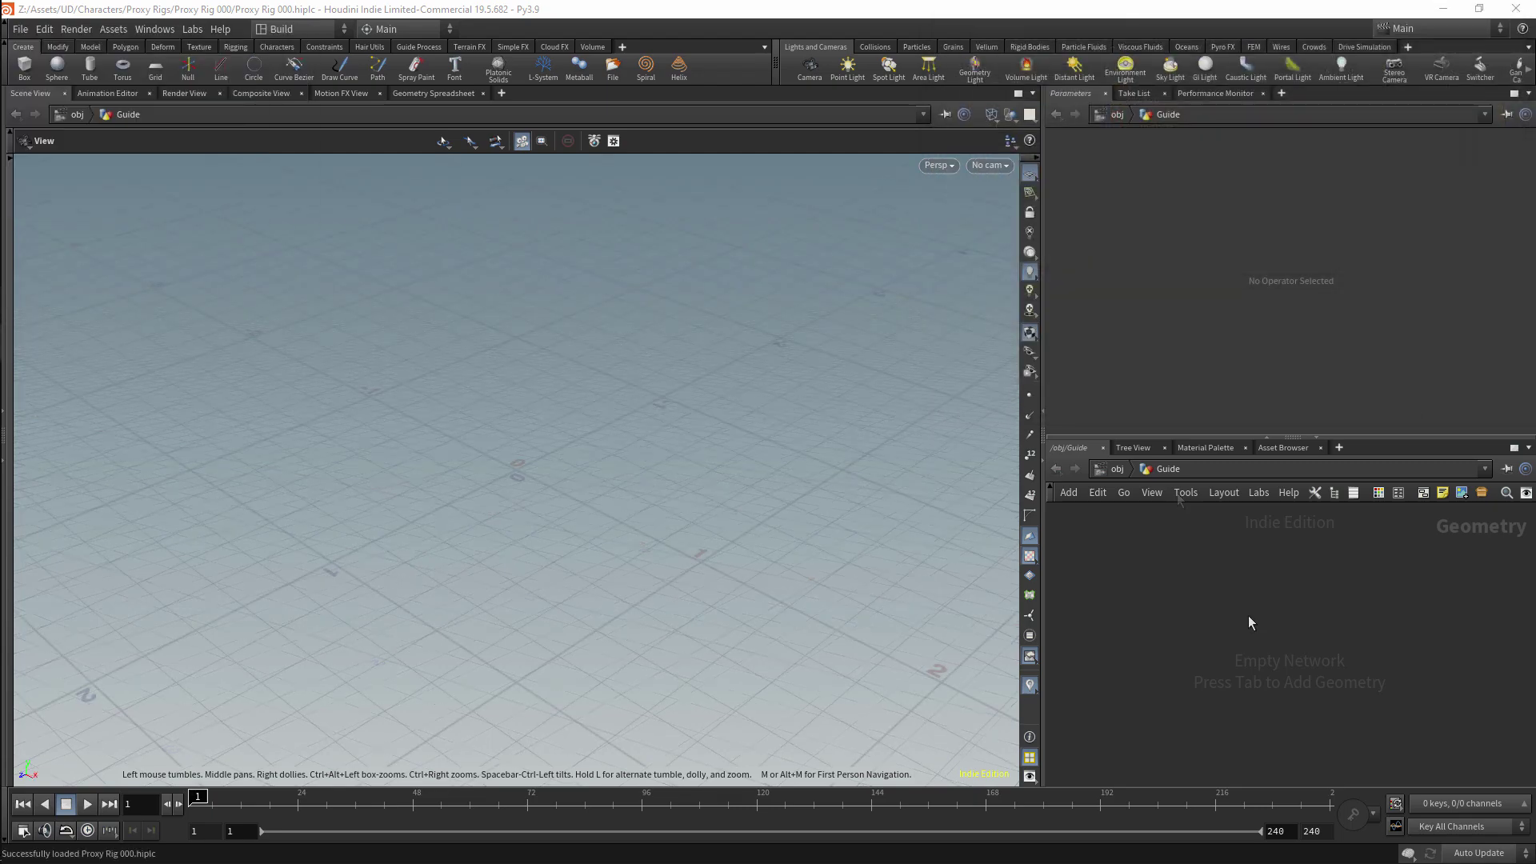
# Step: Add an Edit Mesh (Humanoid) node to the Guide network and set its Object 1 to /obj/Geometry
pyautogui.press('Tab')
pyautogui.moveTo(1280, 250)
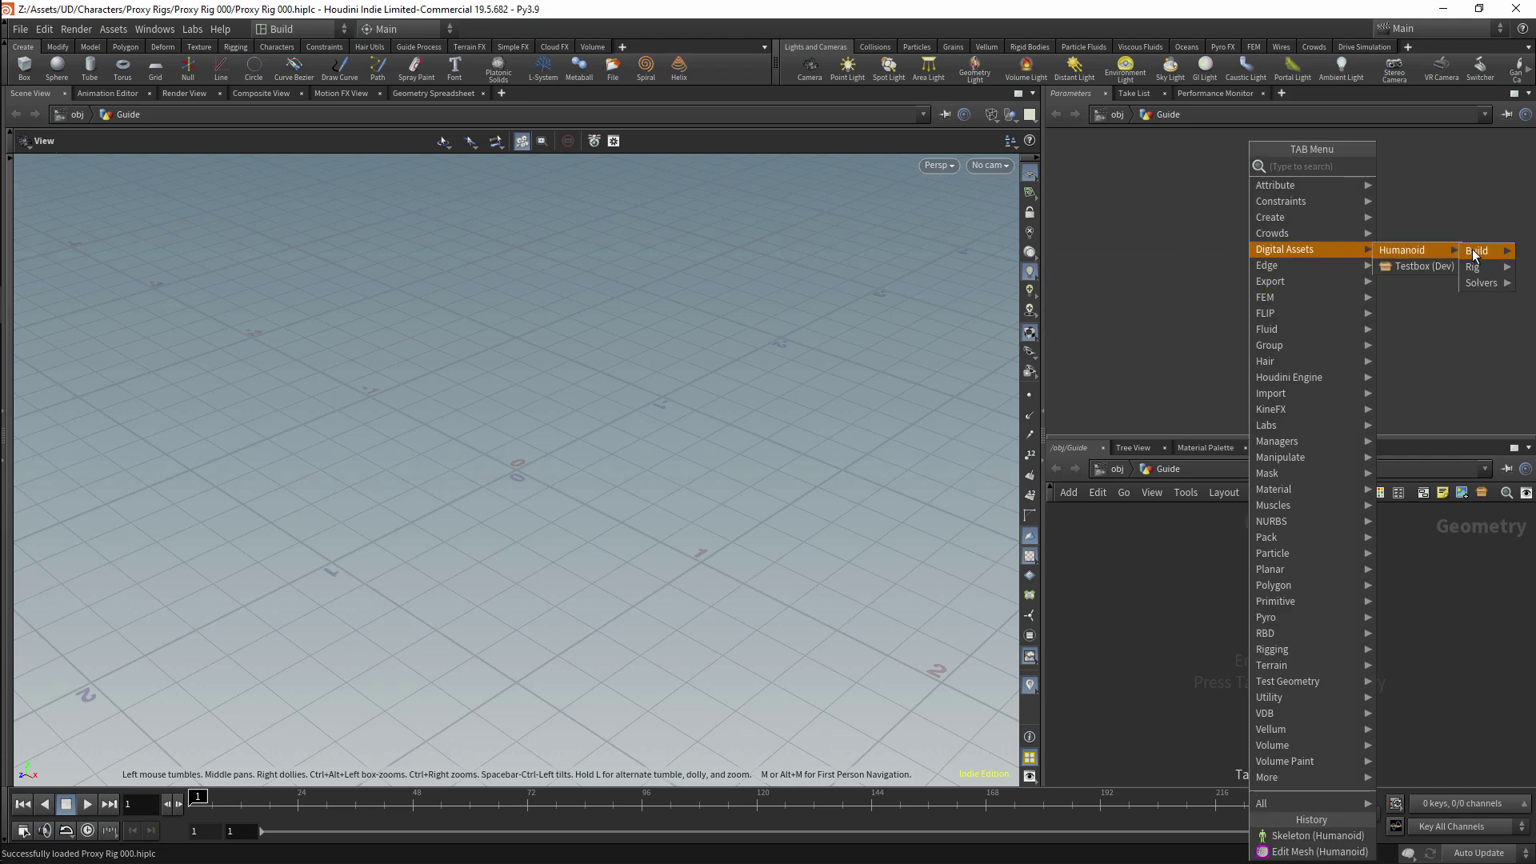
pyautogui.moveTo(1479, 250)
pyautogui.click(1331, 349)
pyautogui.click(1217, 591)
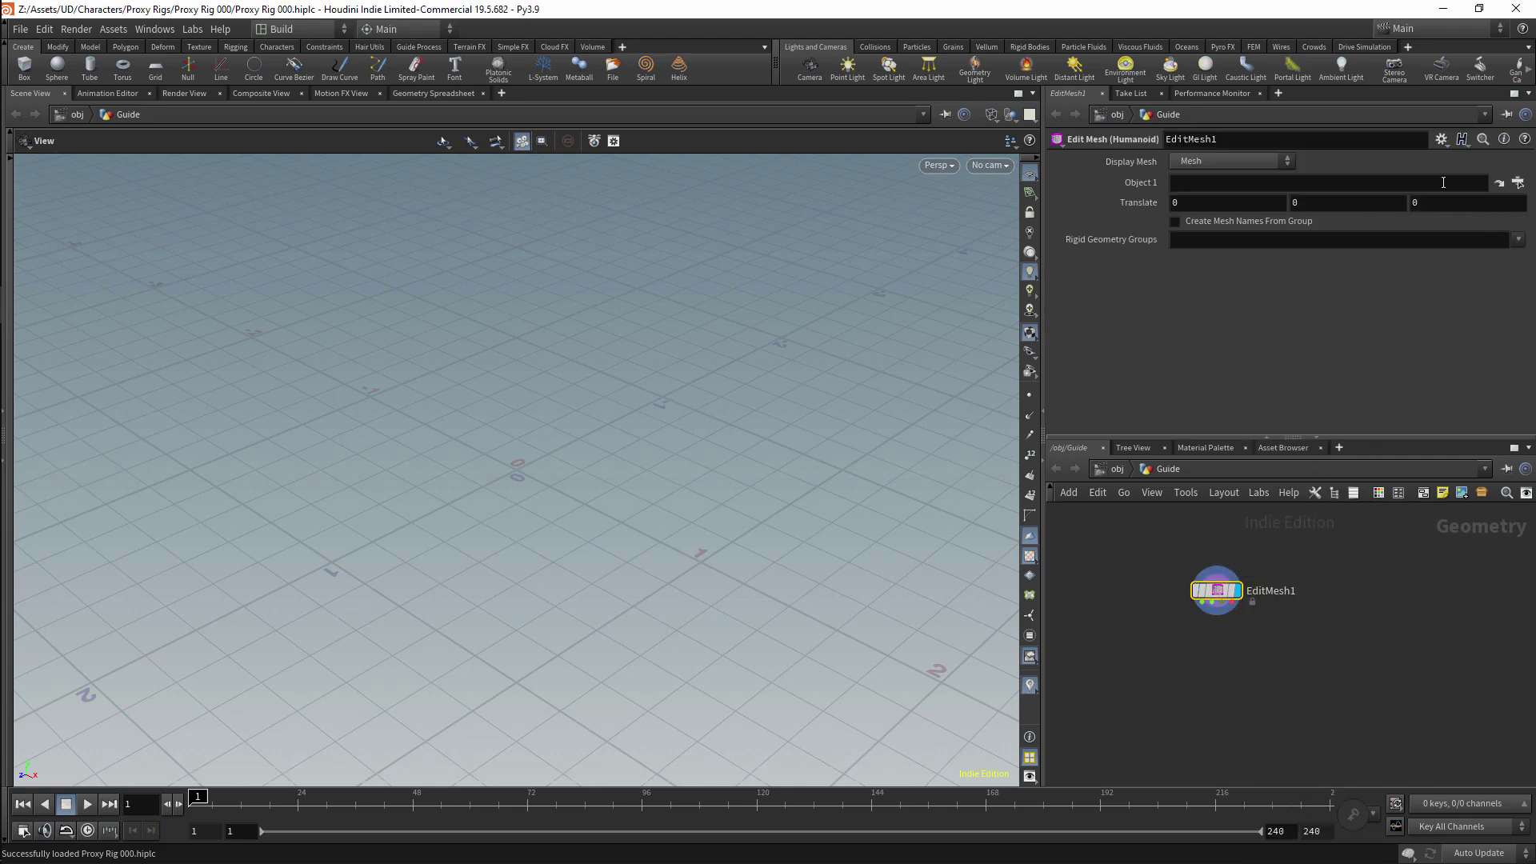
pyautogui.click(1411, 98)
pyautogui.click(1385, 316)
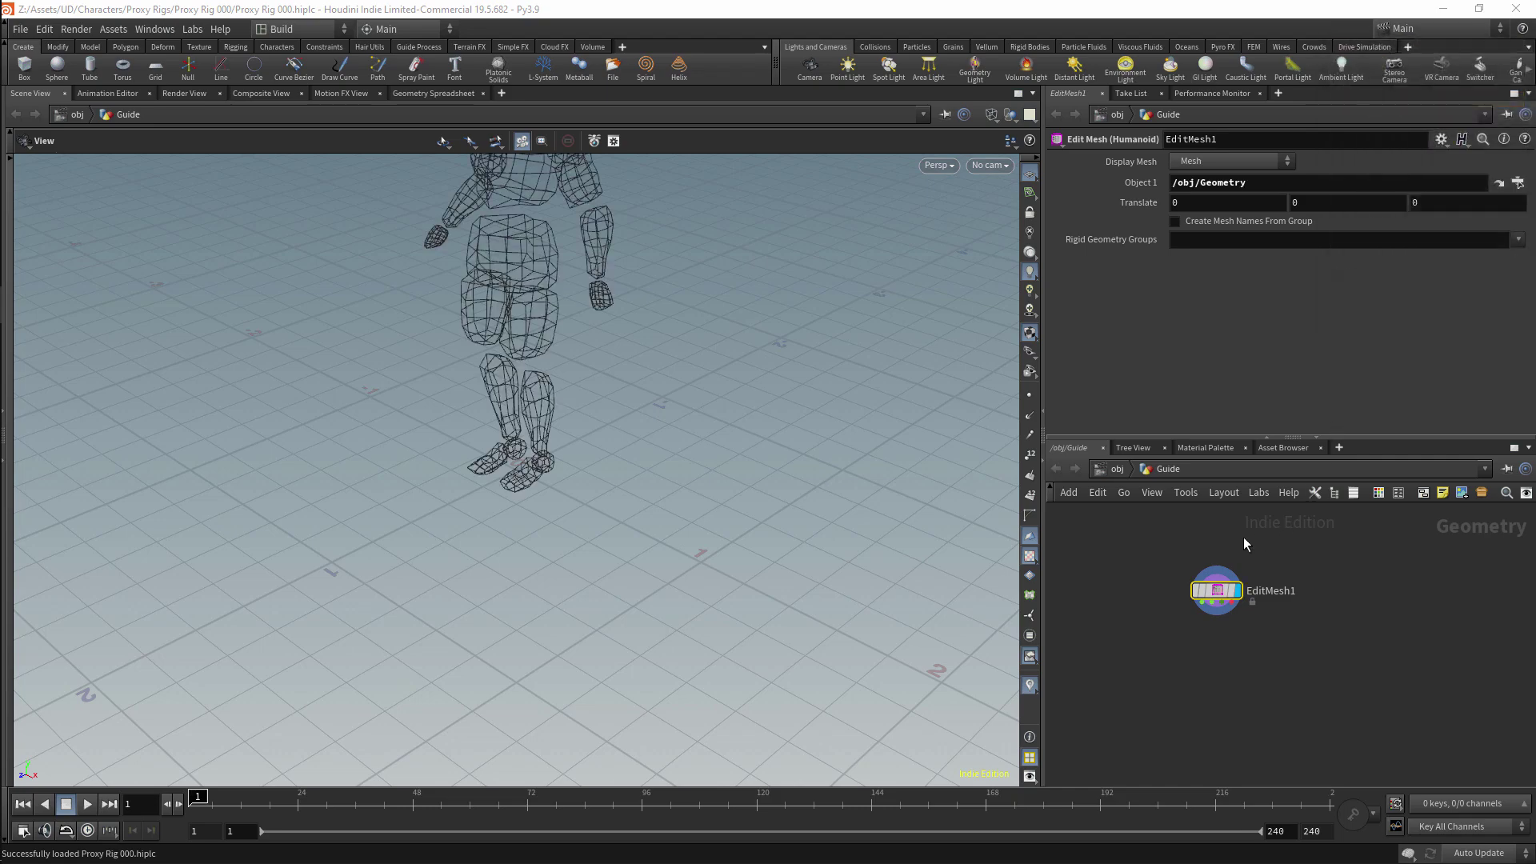
# Step: Set the viewport shading to Smooth Wire Shaded with the whole character in view
pyautogui.moveTo(771, 569); pyautogui.dragTo(712, 480)
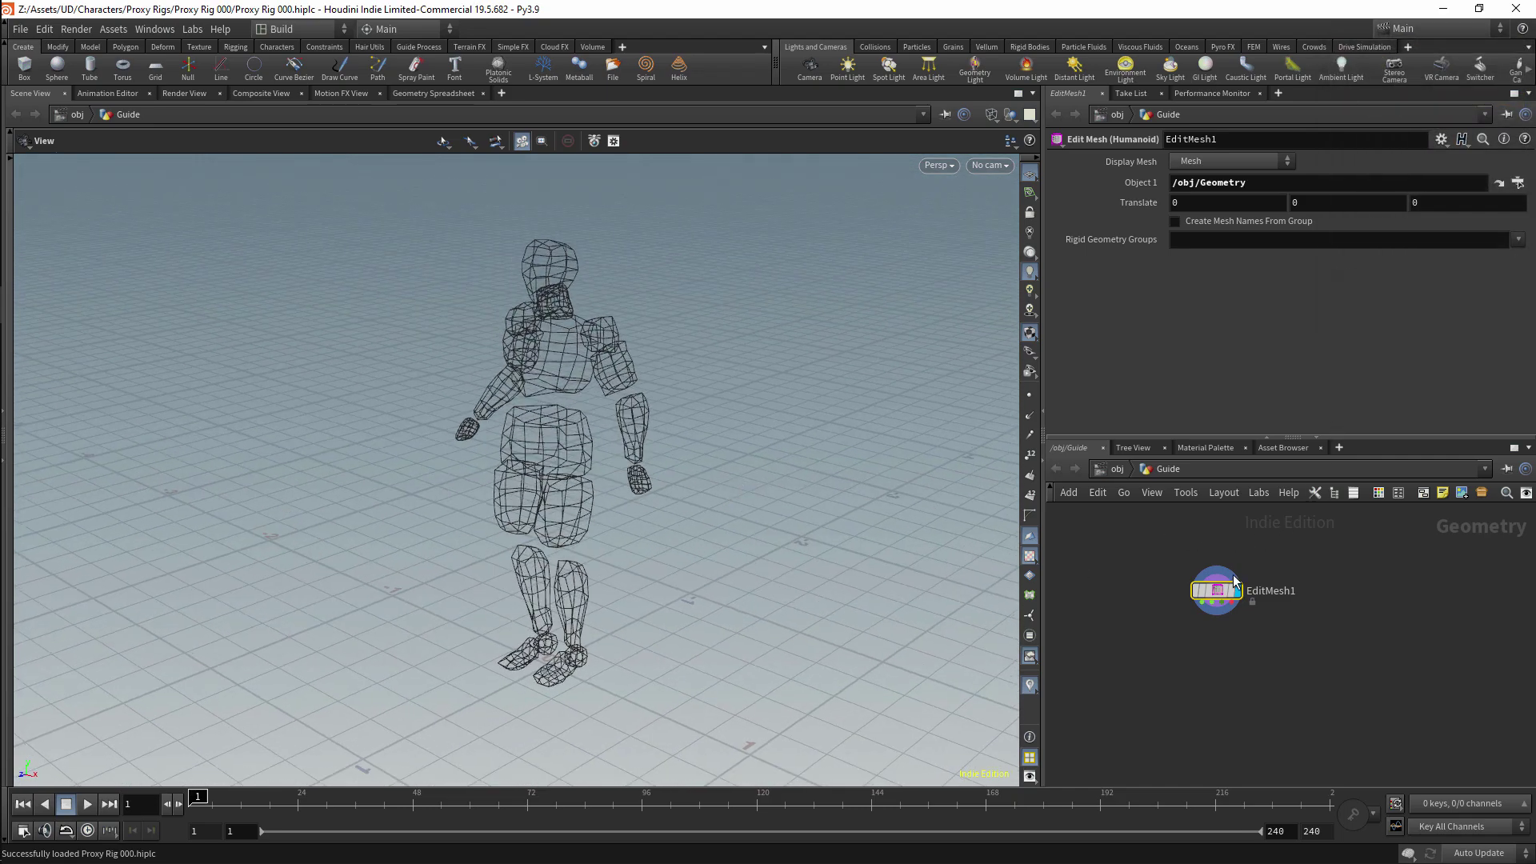
pyautogui.click(995, 119)
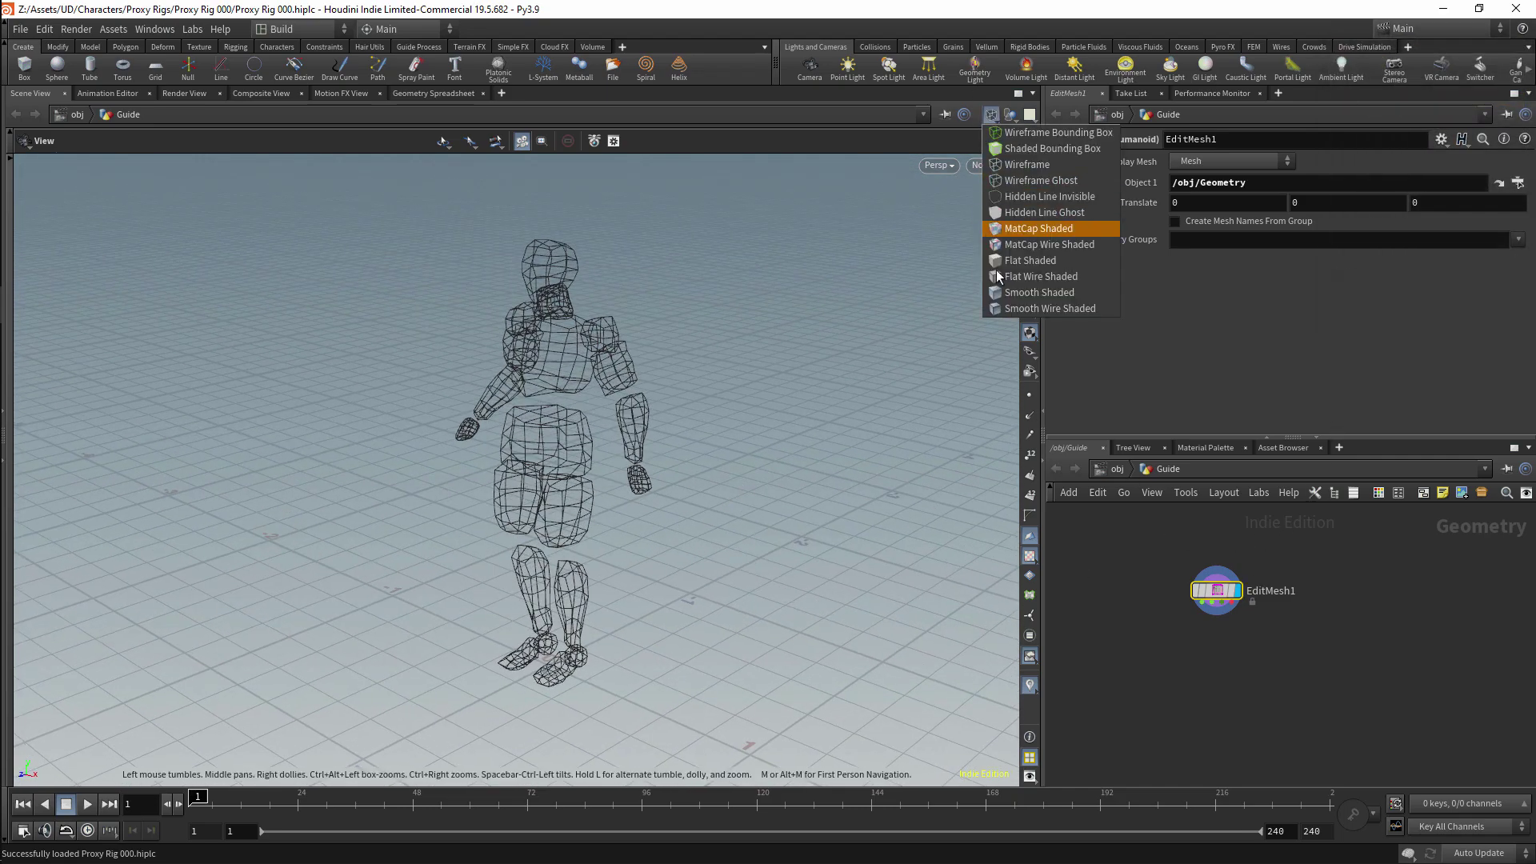
pyautogui.click(1015, 311)
pyautogui.moveTo(669, 320); pyautogui.dragTo(679, 319)
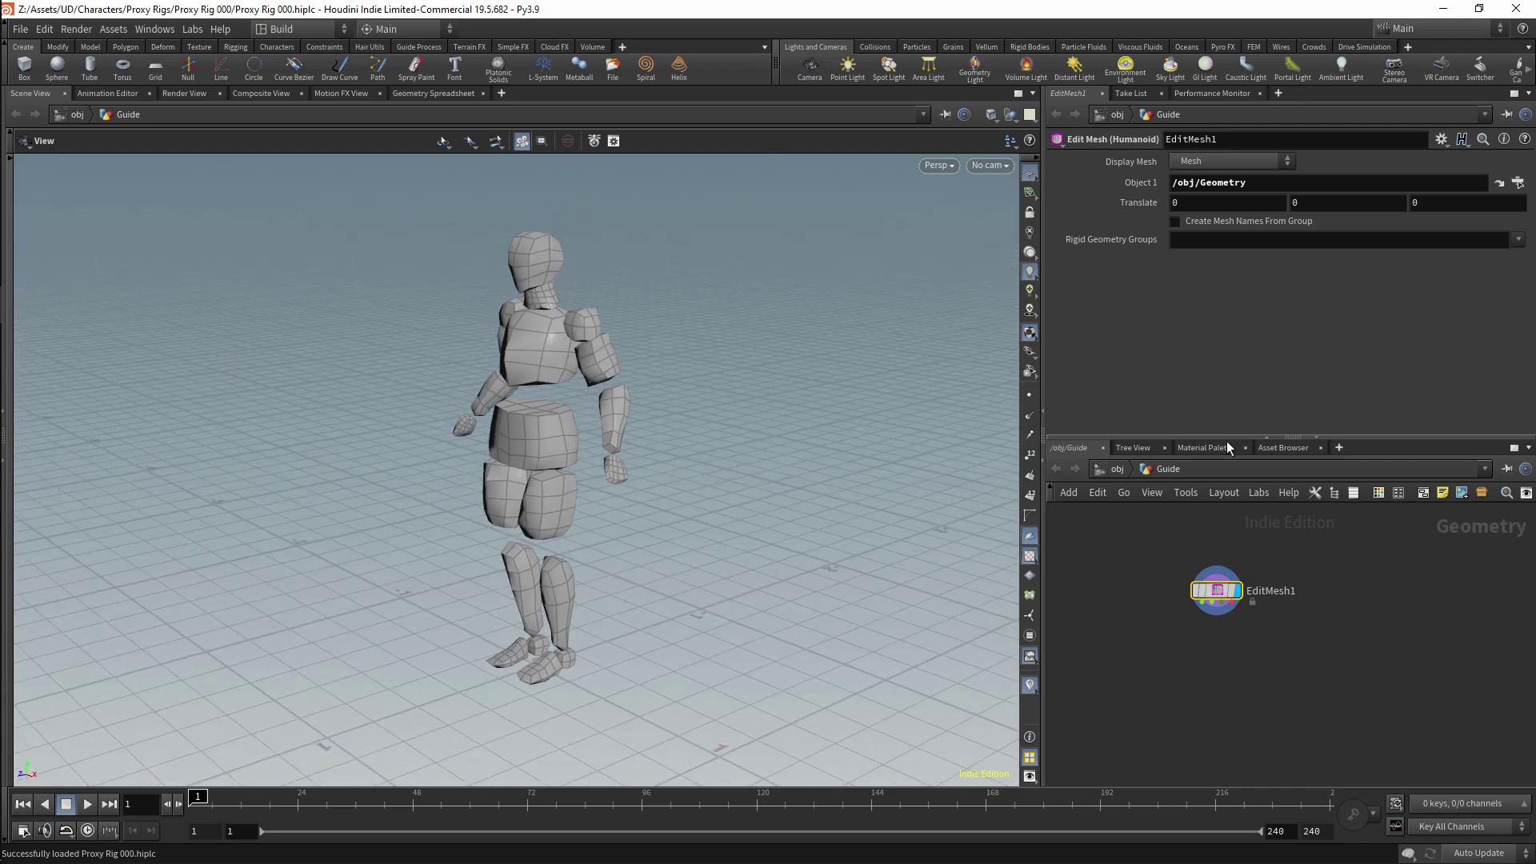
# Step: Add a Skeleton (Humanoid) node beside EditMesh1 and display it
pyautogui.press('Tab')
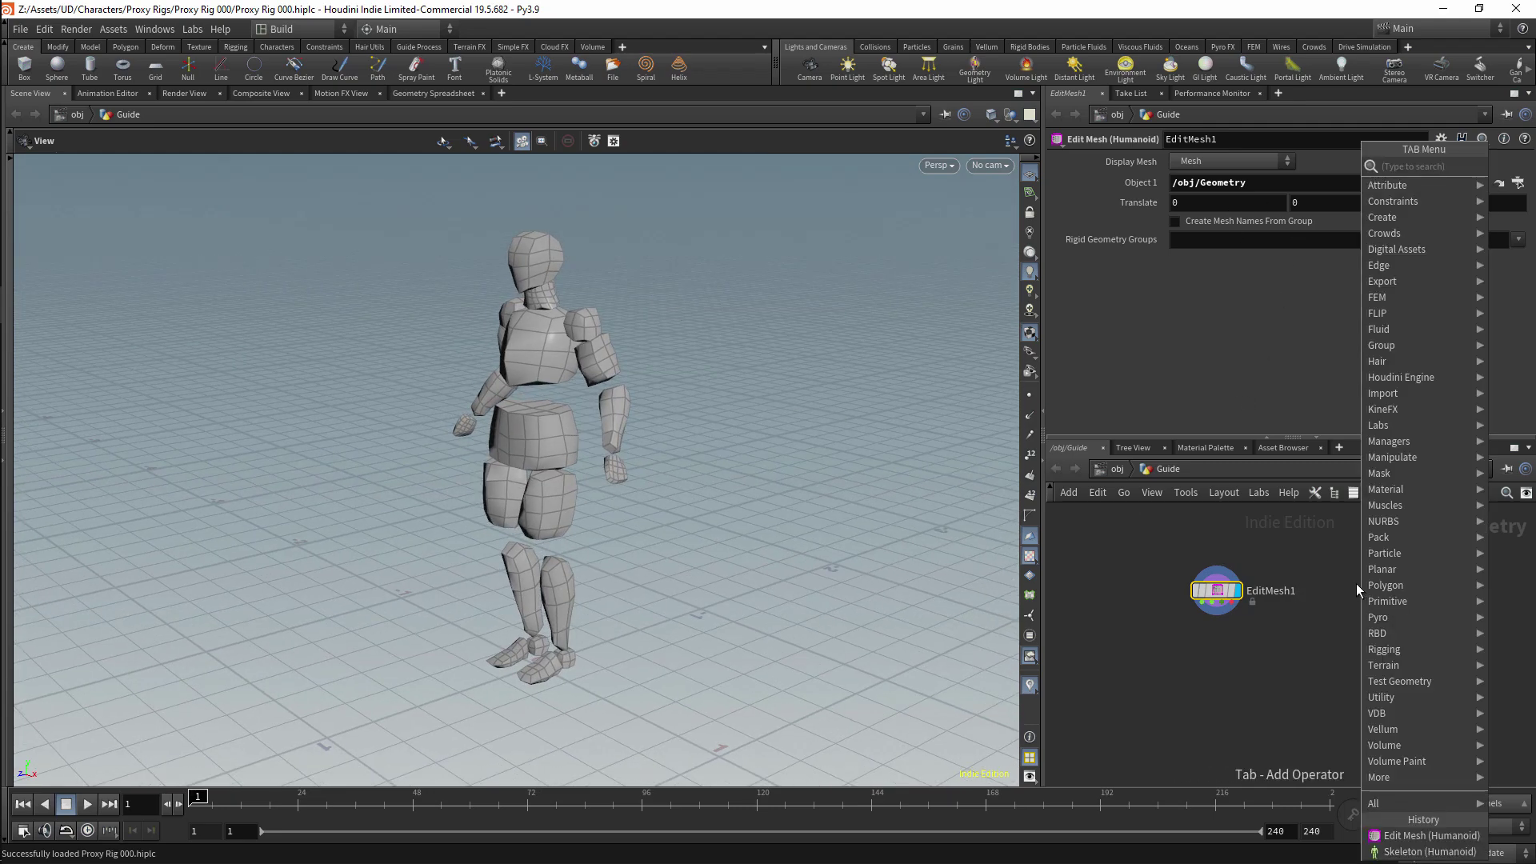
pyautogui.moveTo(1424, 249)
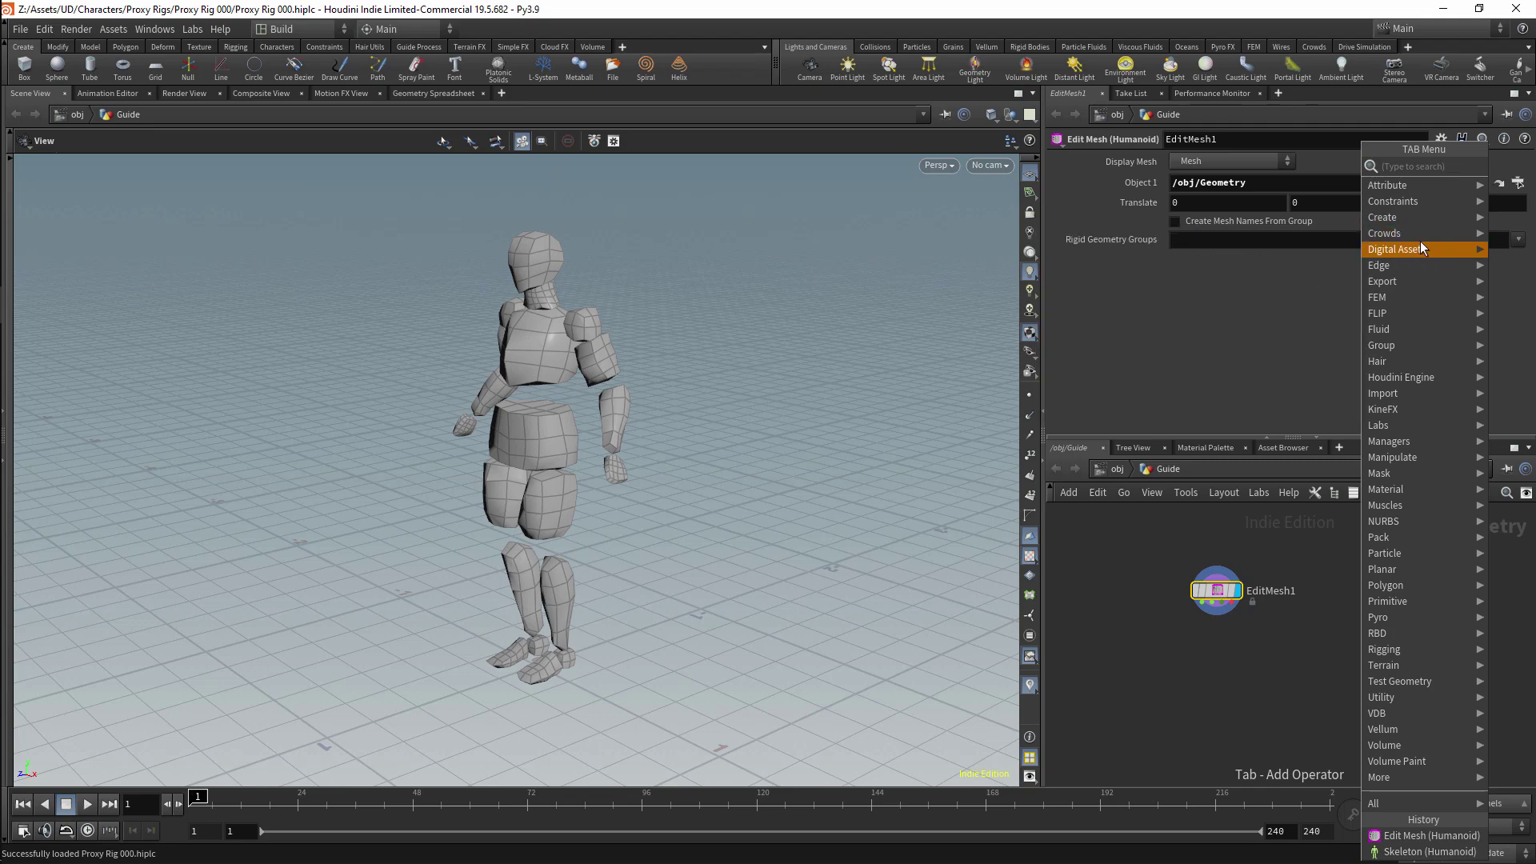
pyautogui.moveTo(1334, 254)
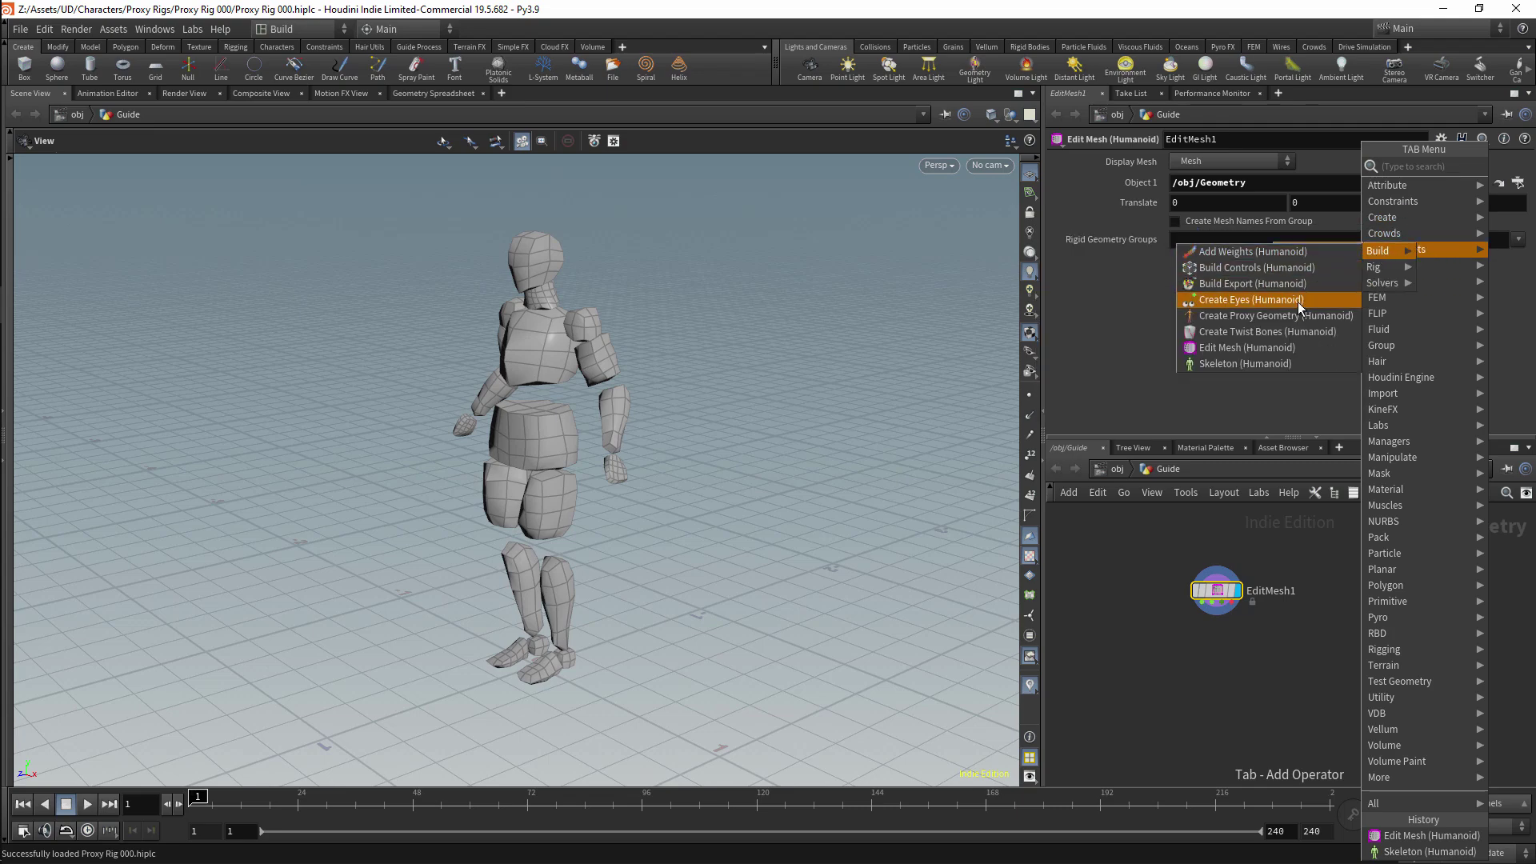
pyautogui.click(1270, 365)
pyautogui.click(1366, 576)
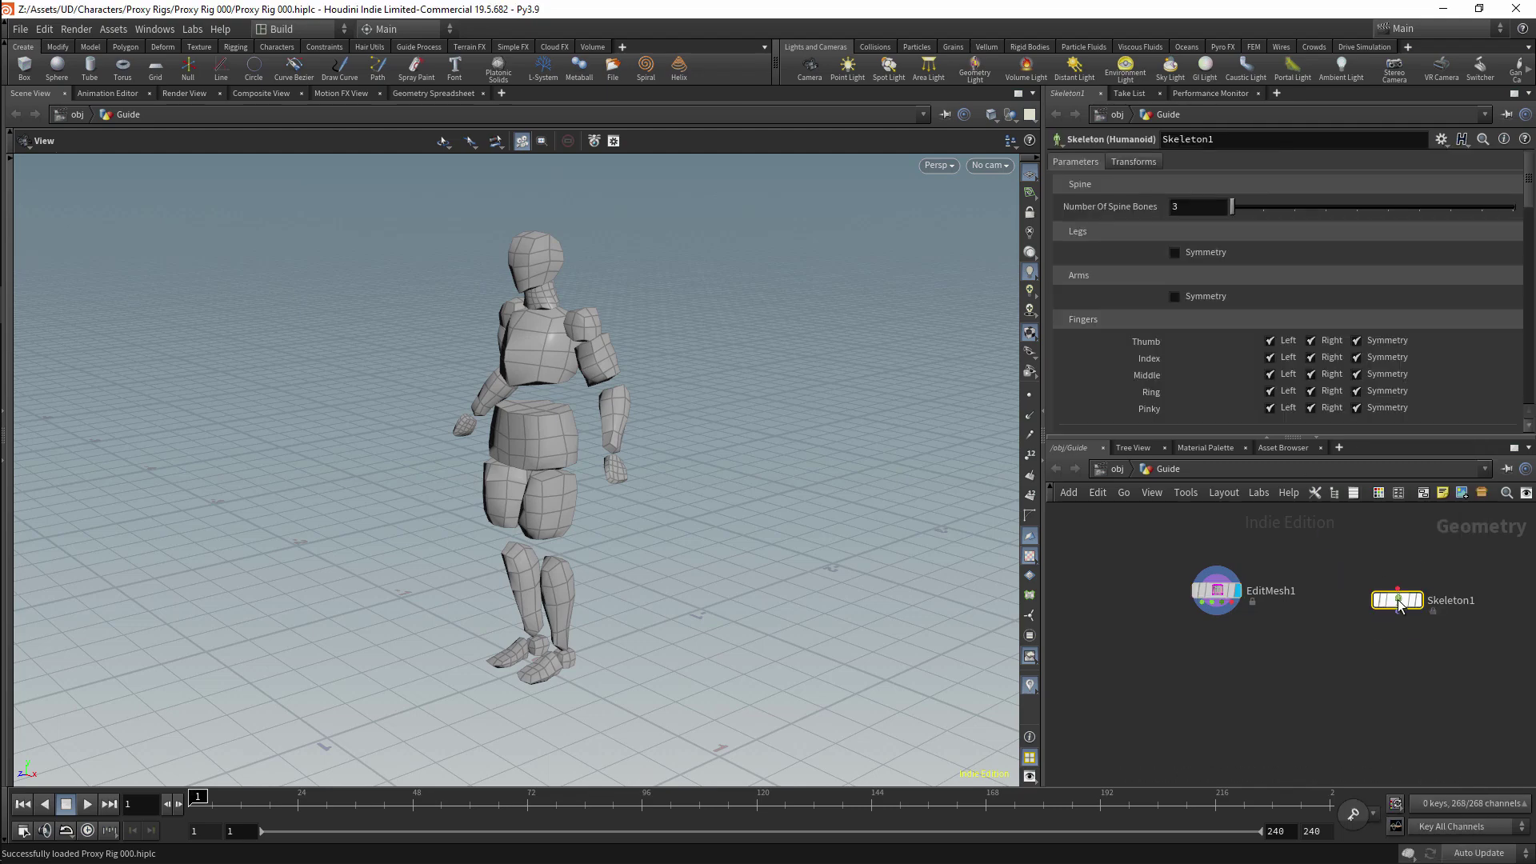
pyautogui.moveTo(1412, 590); pyautogui.dragTo(1412, 597)
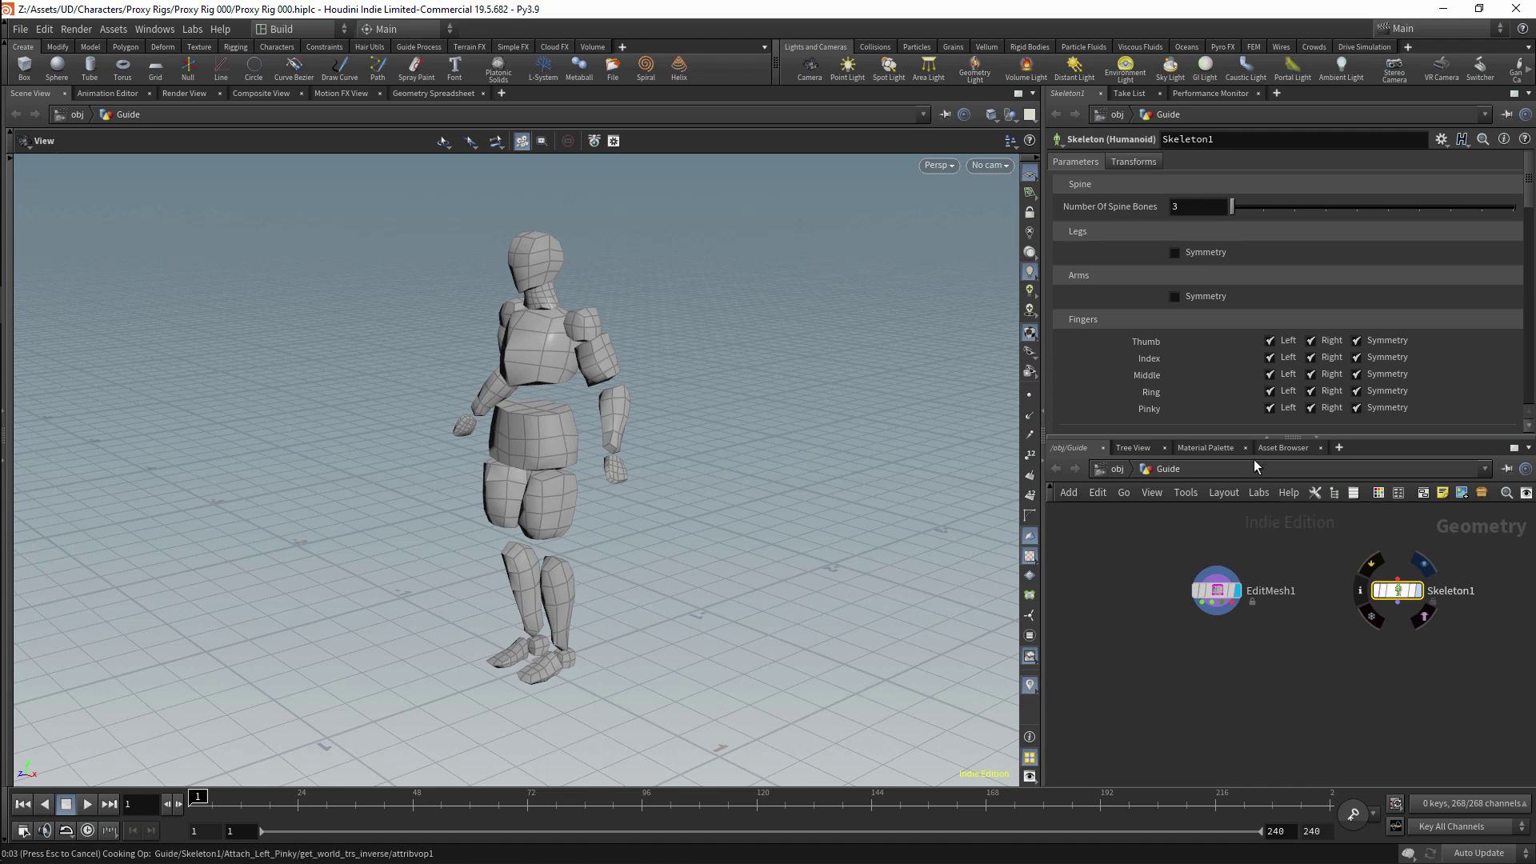
# Step: Disable the left and right thumb, index, middle, ring and pinky fingers on Skeleton1
pyautogui.click(1270, 341)
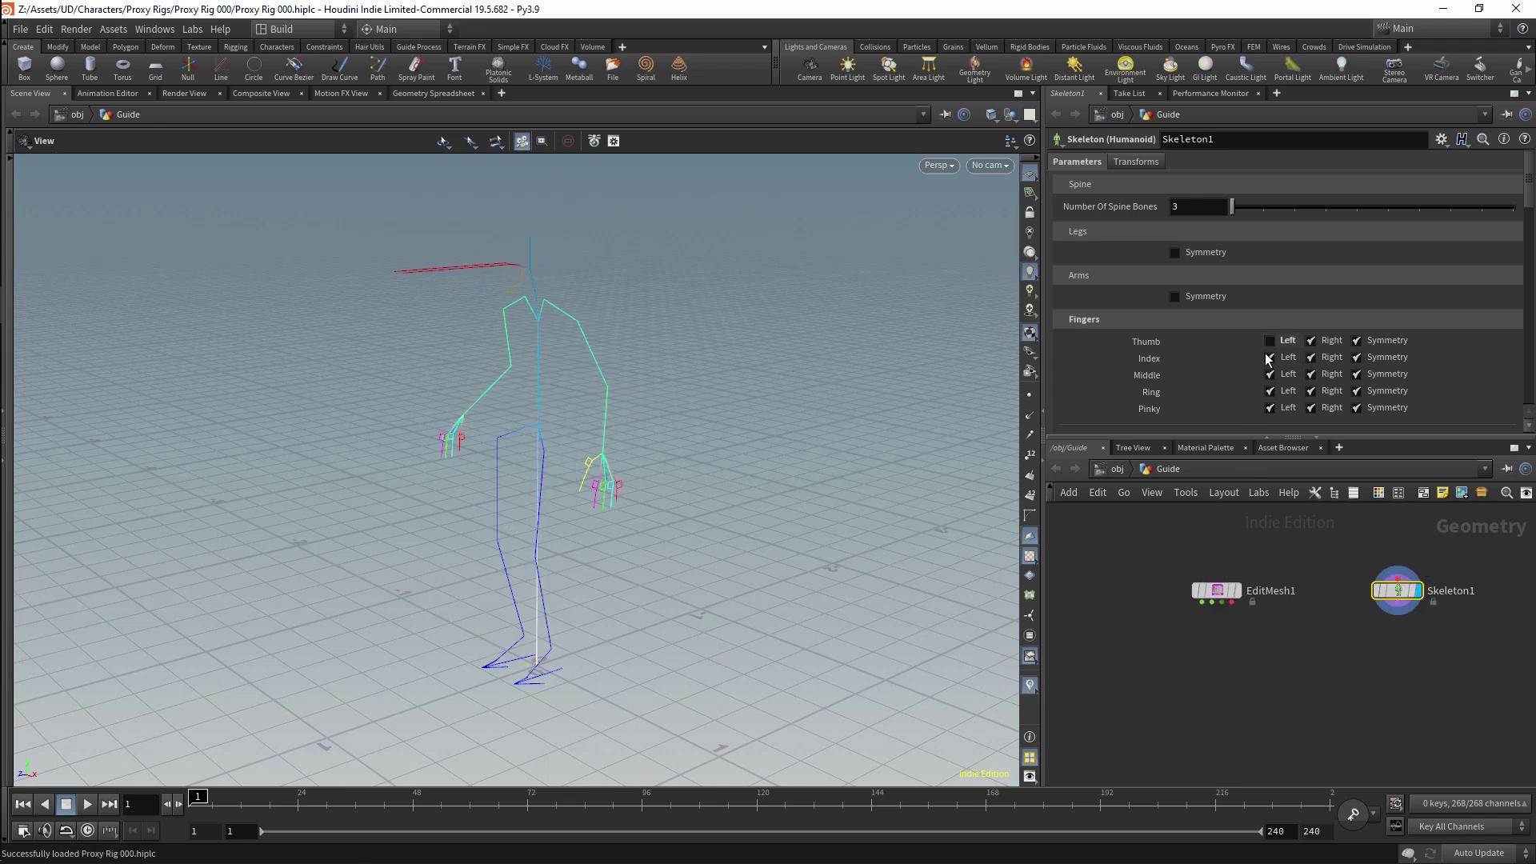
pyautogui.click(1270, 358)
pyautogui.click(1270, 375)
pyautogui.click(1269, 392)
pyautogui.click(1270, 408)
pyautogui.click(1311, 341)
pyautogui.click(1310, 358)
pyautogui.click(1311, 375)
pyautogui.click(1311, 391)
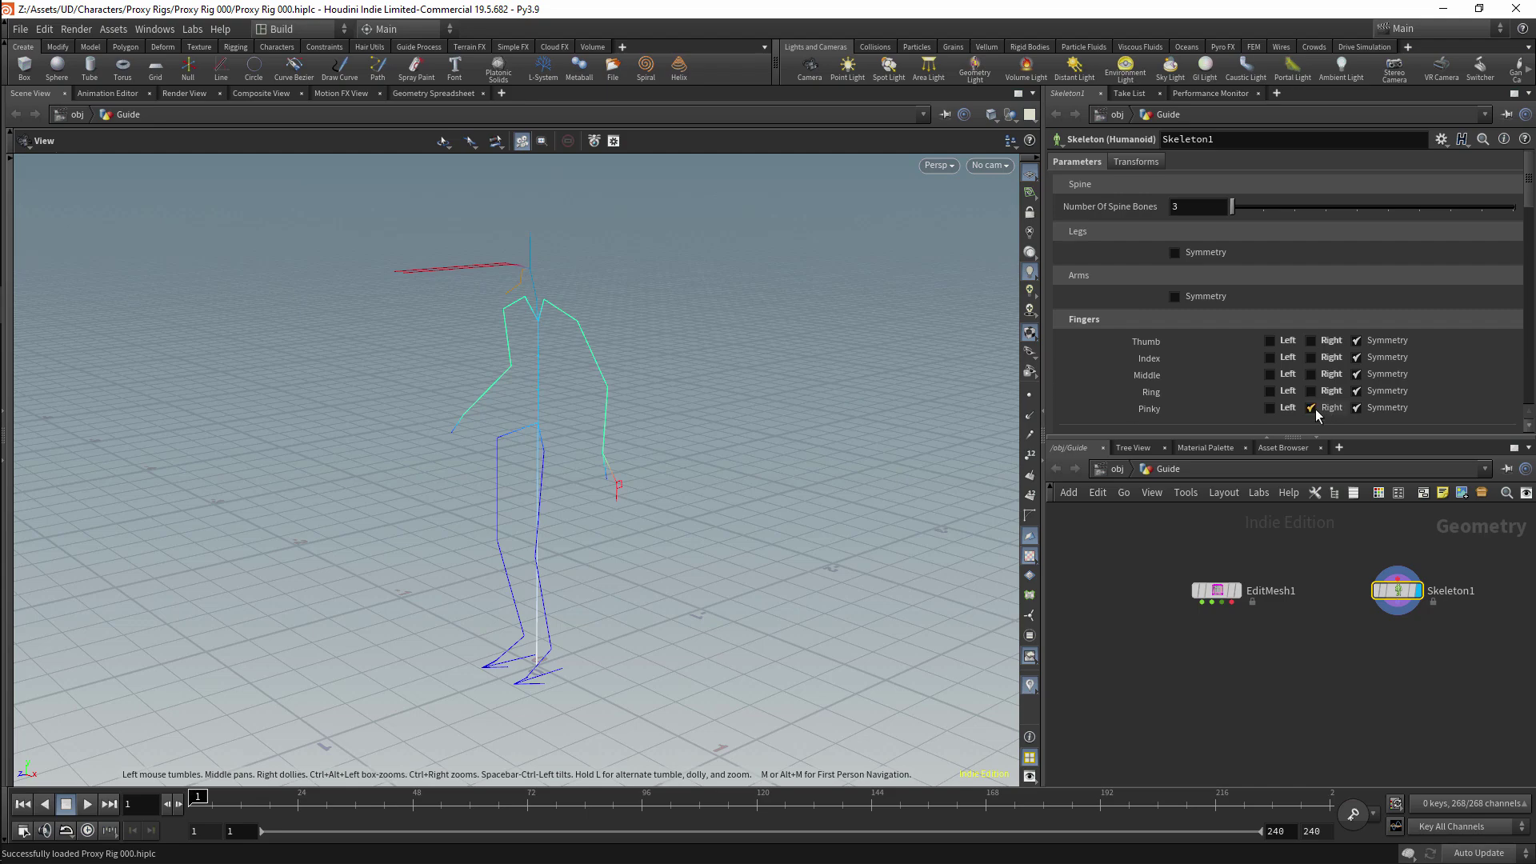
# Step: Switch to the Right view and show EditMesh1 as a template while Skeleton1 stays displayed
pyautogui.hotkey('space', '4')
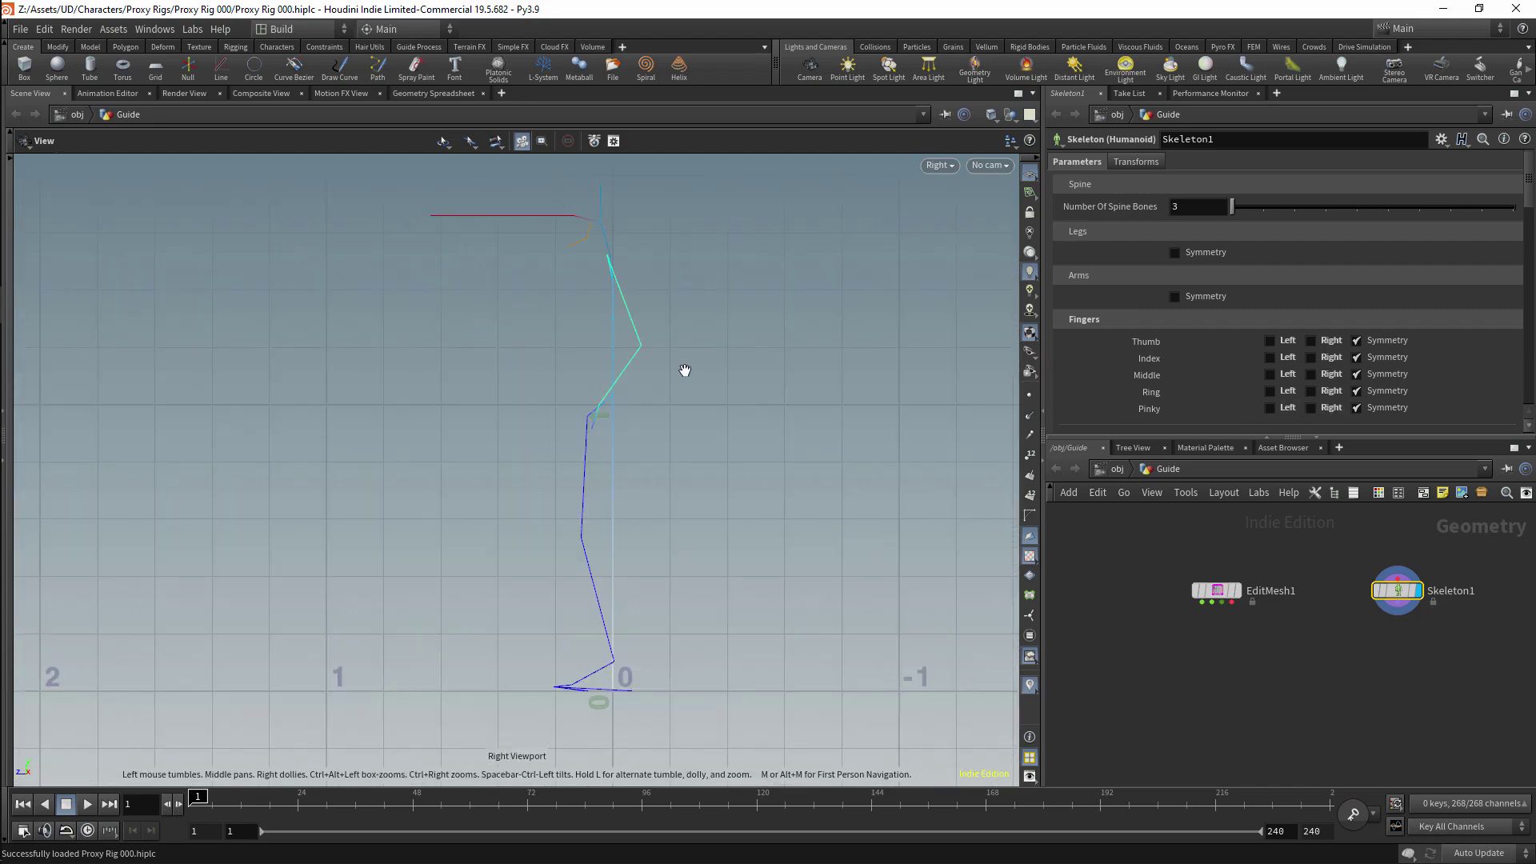
pyautogui.click(1214, 591)
pyautogui.click(1237, 591)
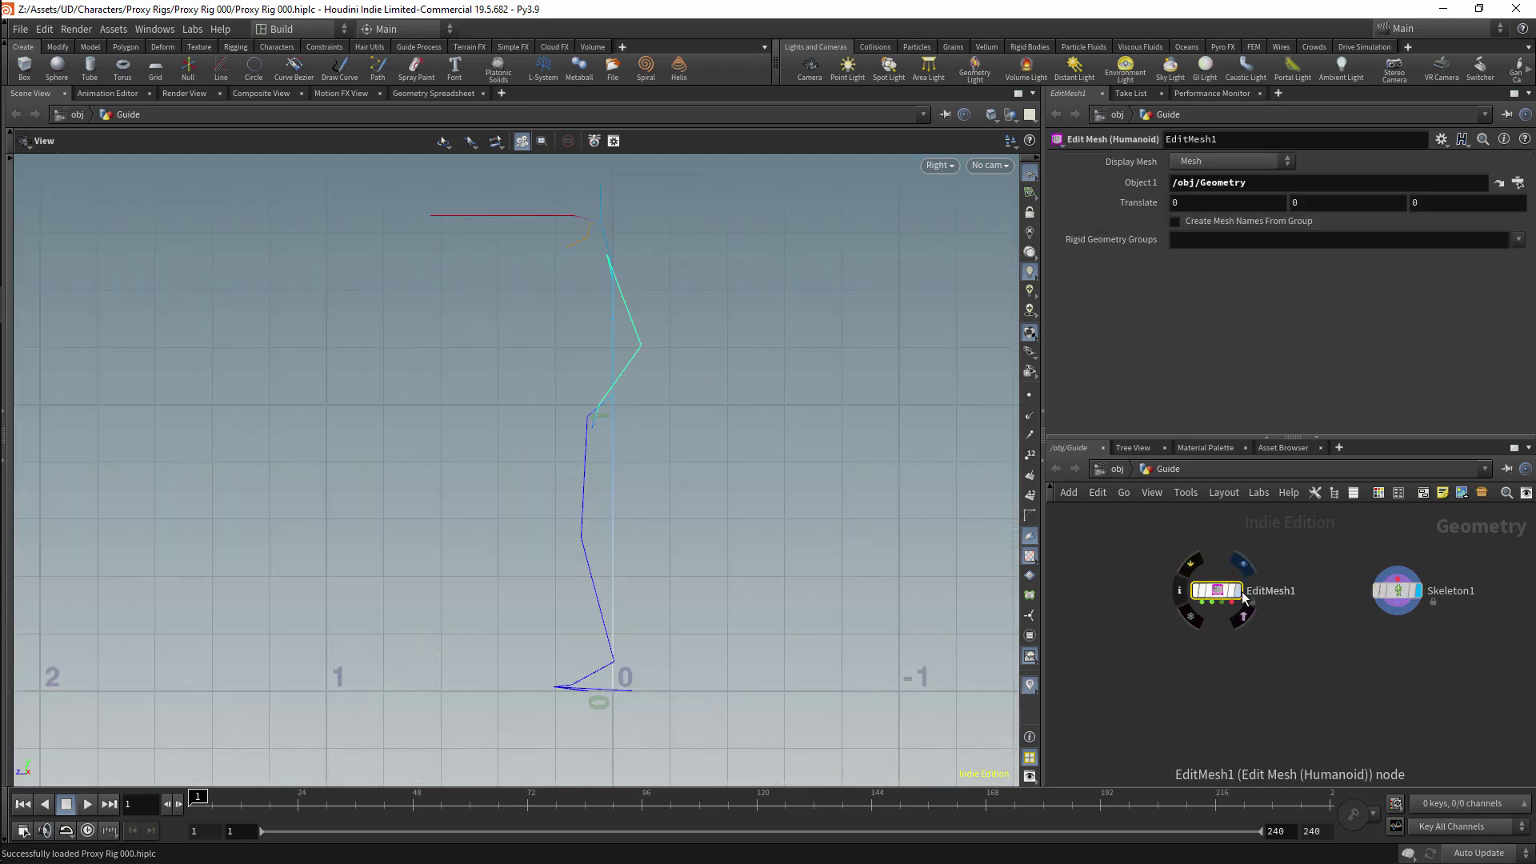
pyautogui.click(1421, 596)
pyautogui.click(1241, 617)
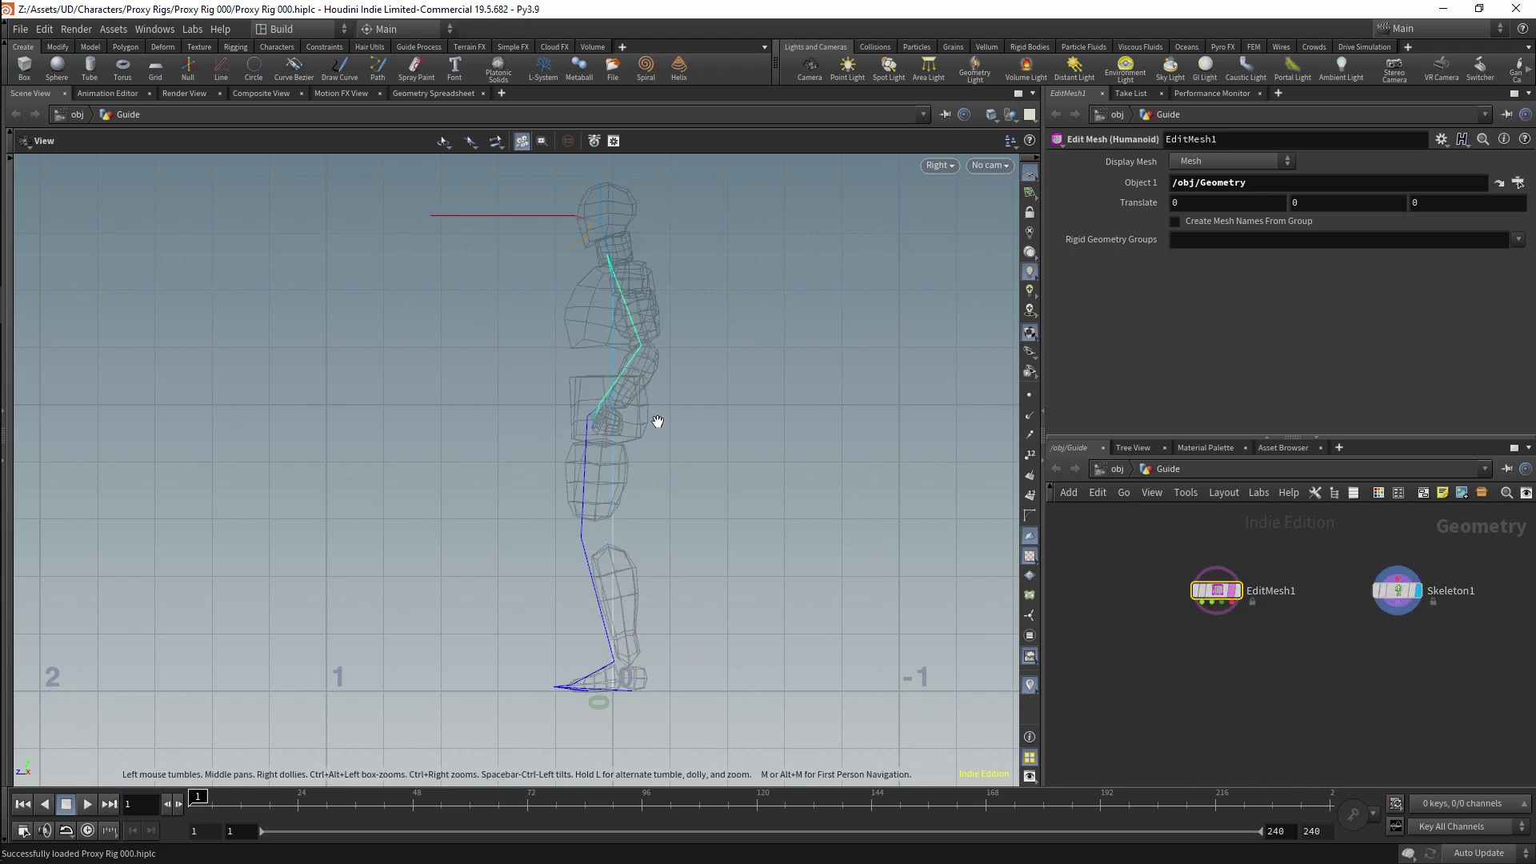
# Step: Move the mesh in EditMesh1 along Z to 0.045305 to align it with the skeleton, and save the scene
pyautogui.press('Return')
pyautogui.scroll(3, 676, 381)
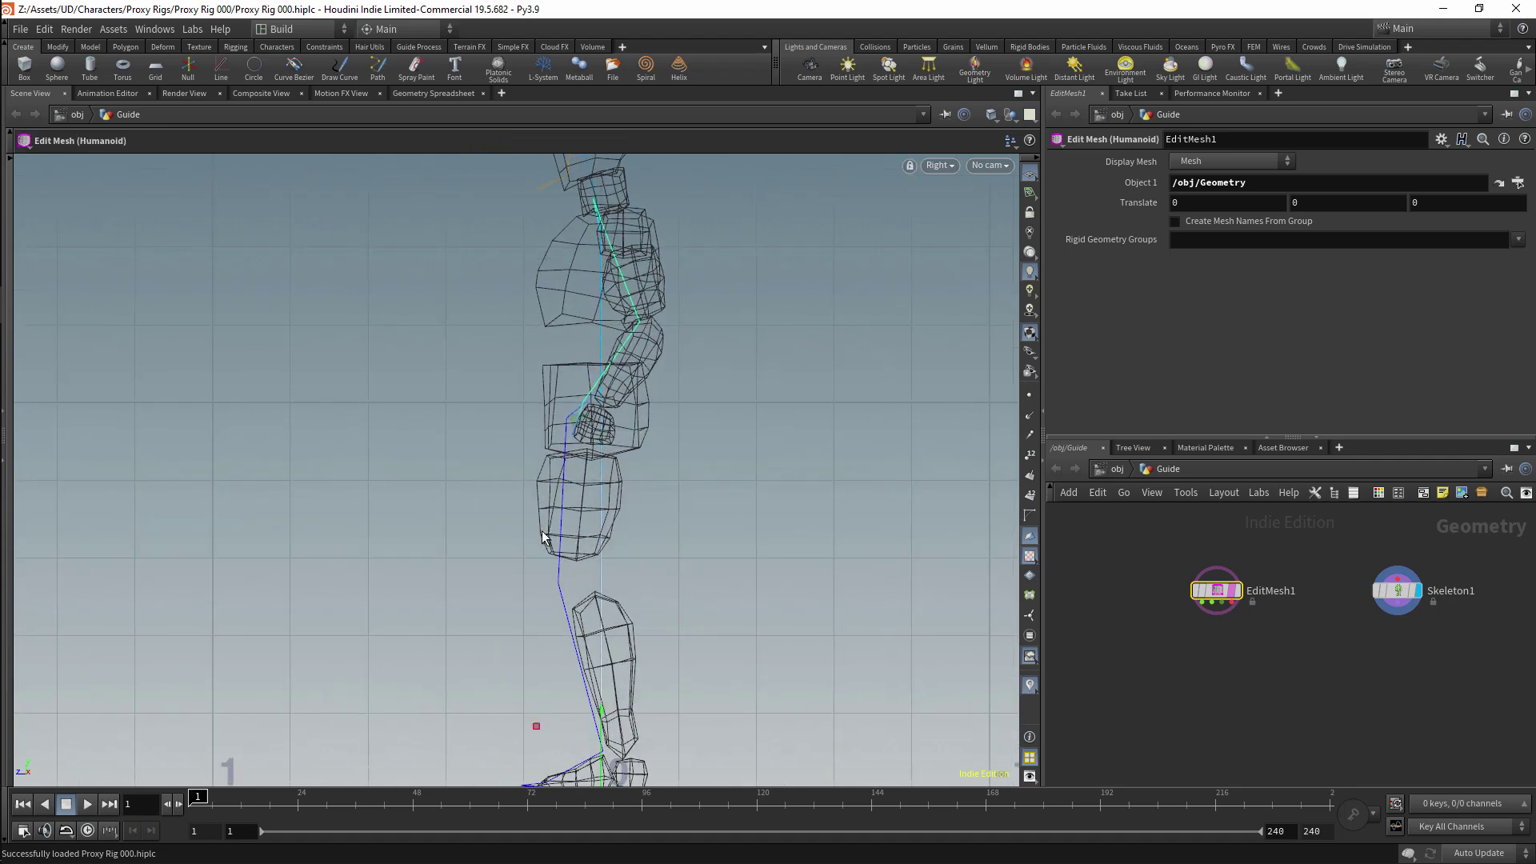
pyautogui.moveTo(543, 536); pyautogui.dragTo(553, 463, button='middle')
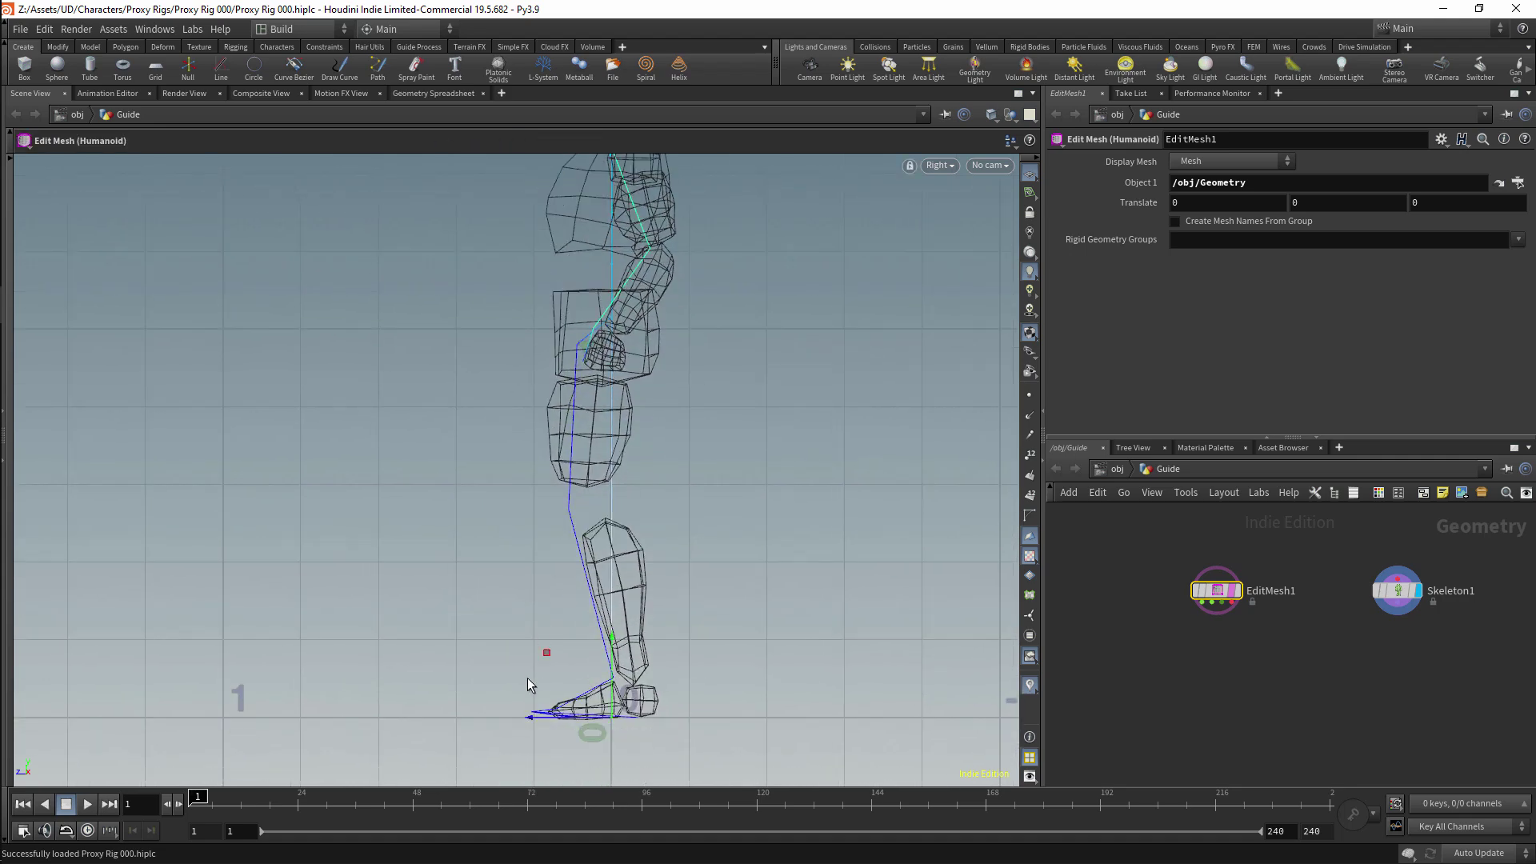
pyautogui.moveTo(529, 719); pyautogui.dragTo(515, 723)
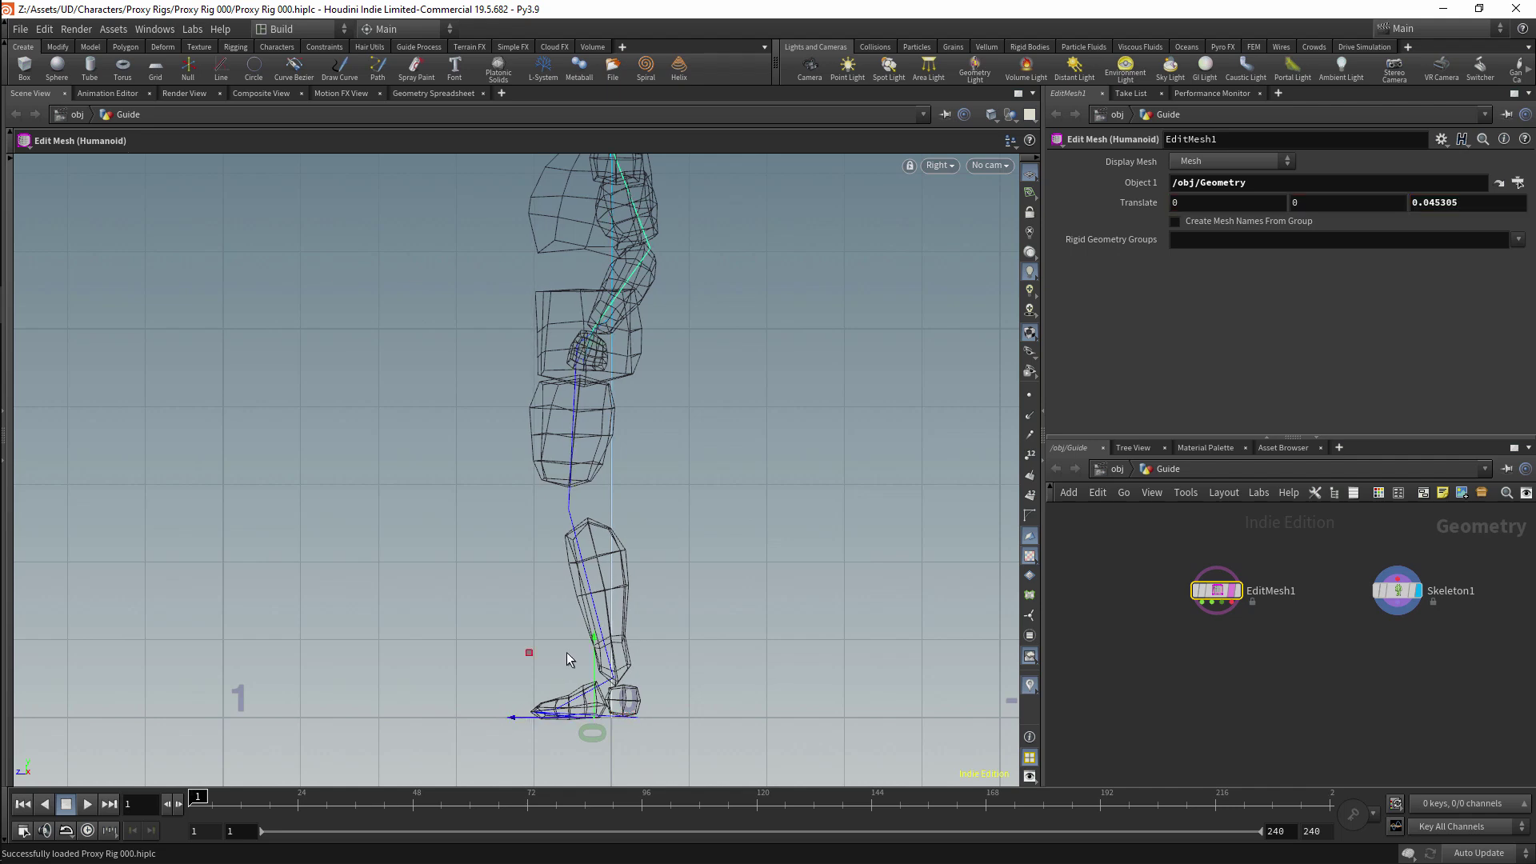
pyautogui.moveTo(612, 325); pyautogui.dragTo(701, 447, button='middle')
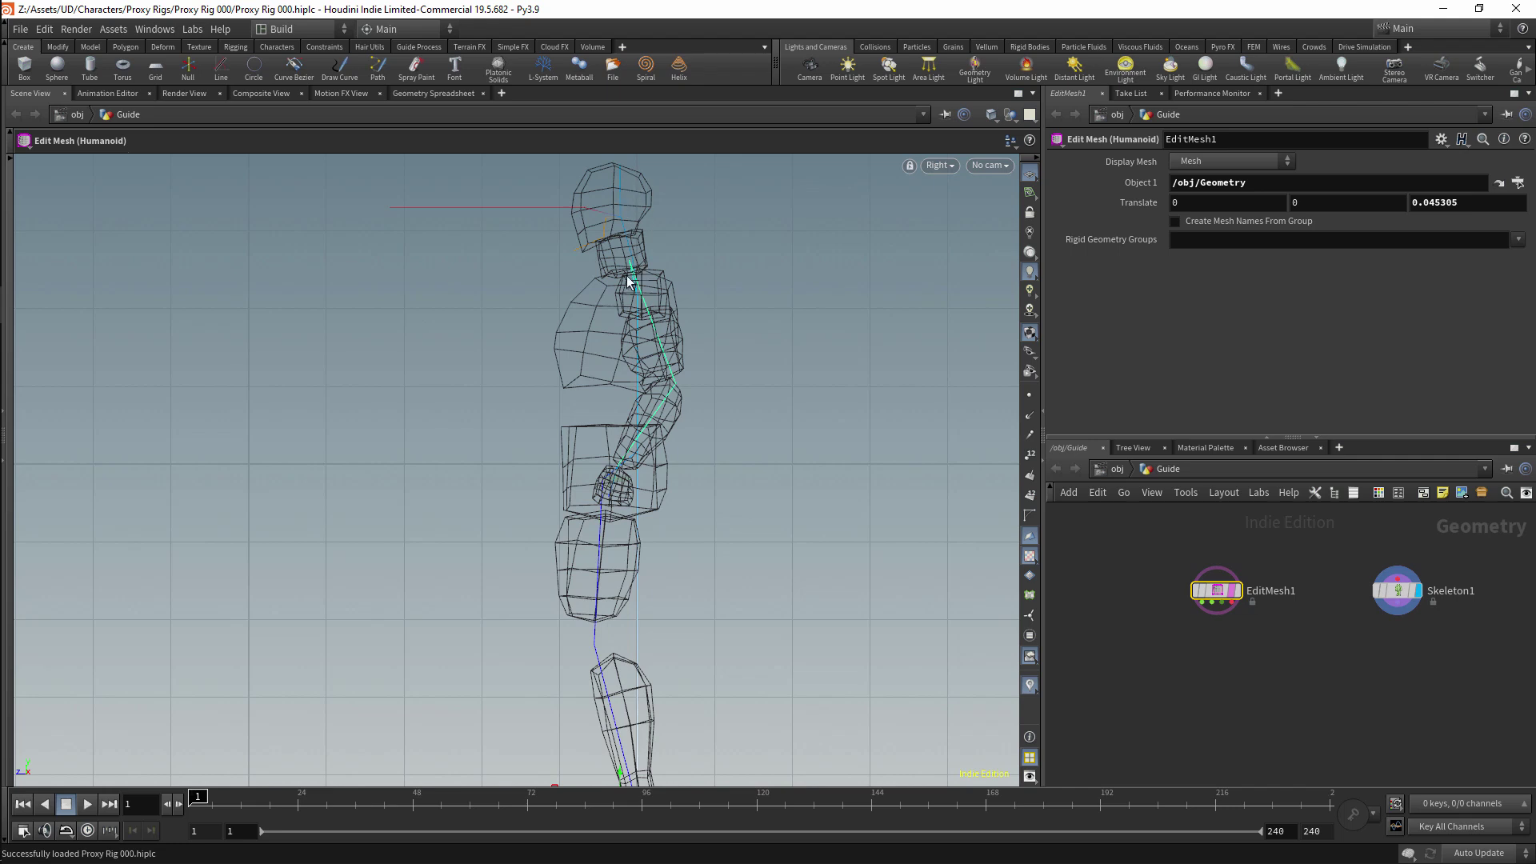
pyautogui.moveTo(1295, 665); pyautogui.dragTo(1255, 666, button='middle')
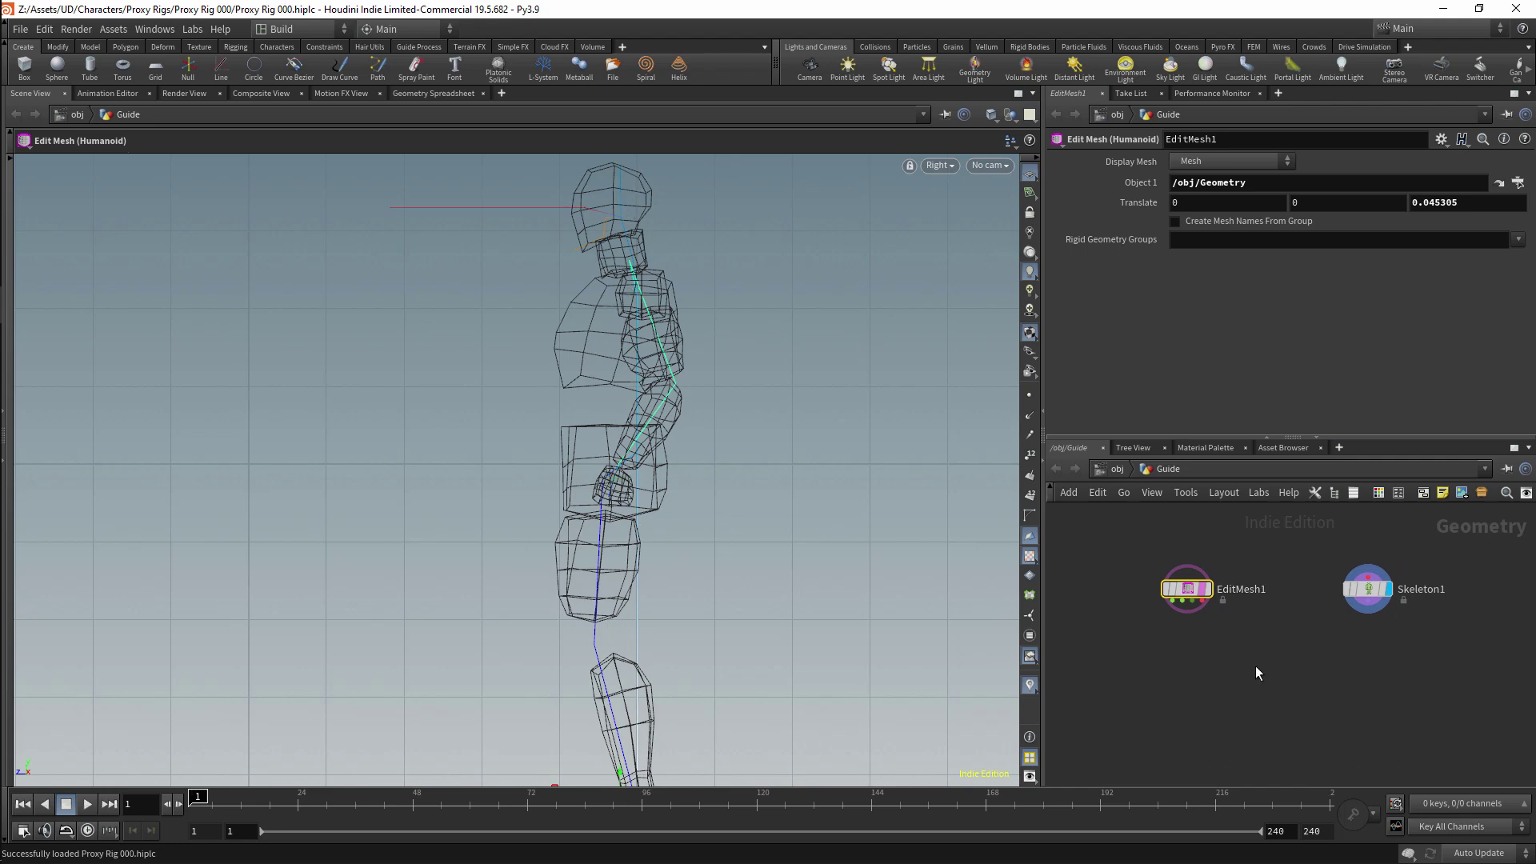
pyautogui.hotkey('ctrl', 's')
# Step: Add an Add Weights (Humanoid) node below EditMesh1 and wire the mesh outputs into it
pyautogui.press('Tab')
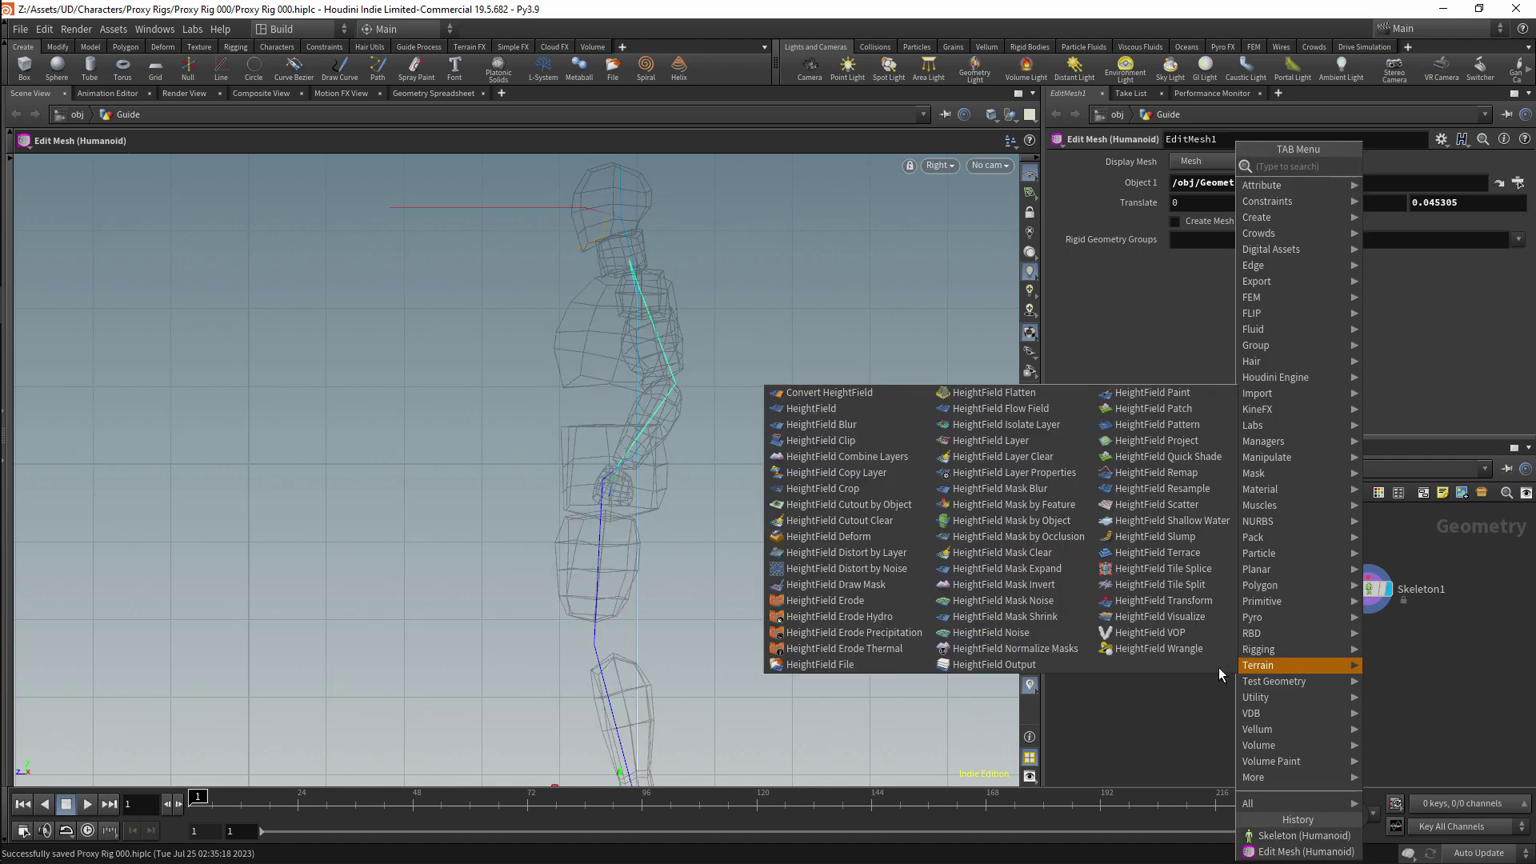
pyautogui.moveTo(1292, 218)
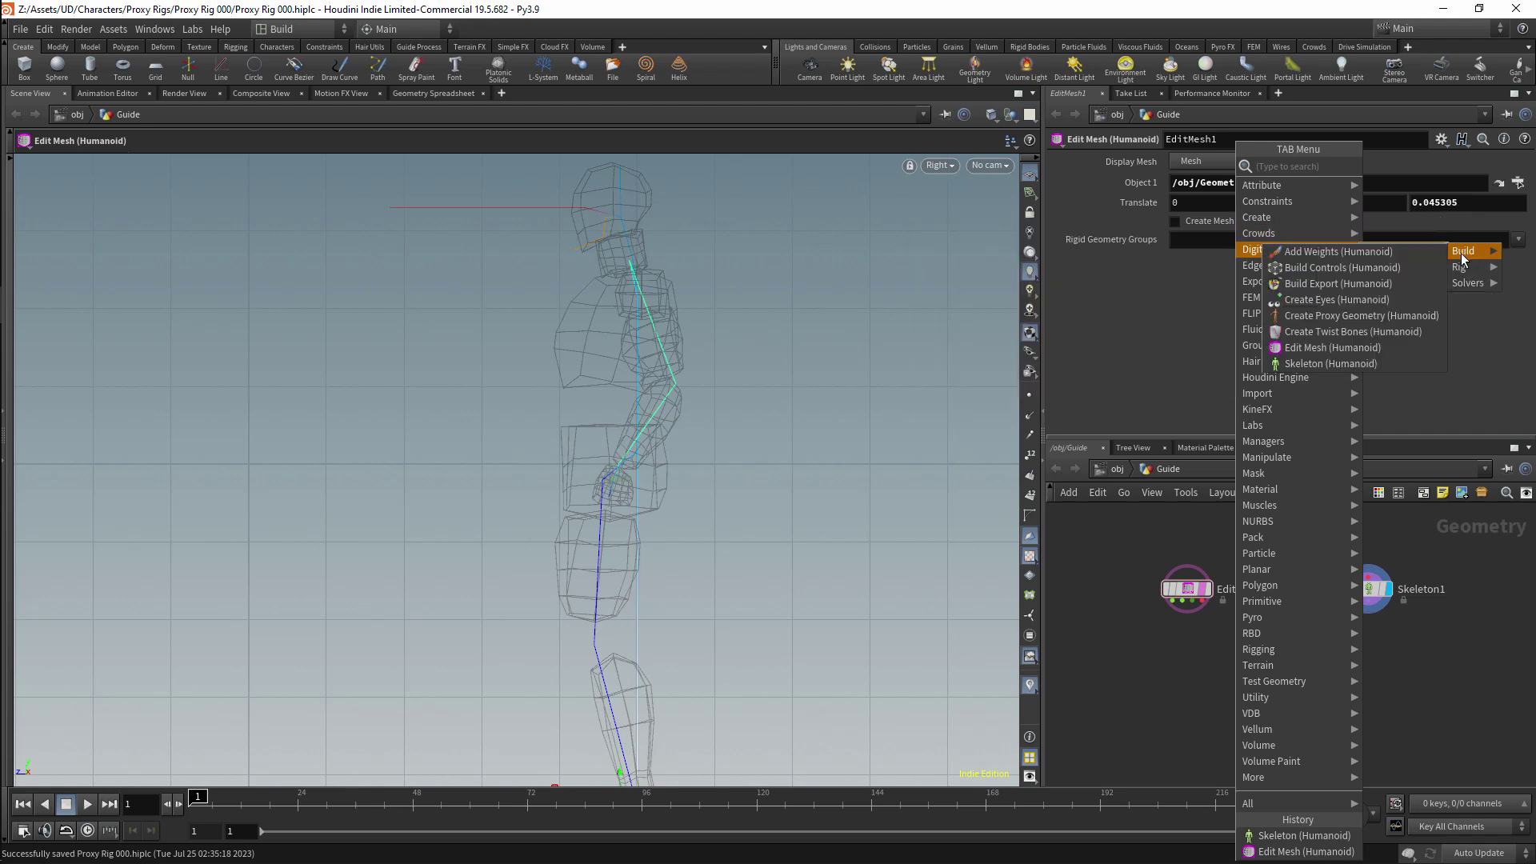
pyautogui.click(1313, 252)
pyautogui.moveTo(1182, 611); pyautogui.dragTo(1221, 656)
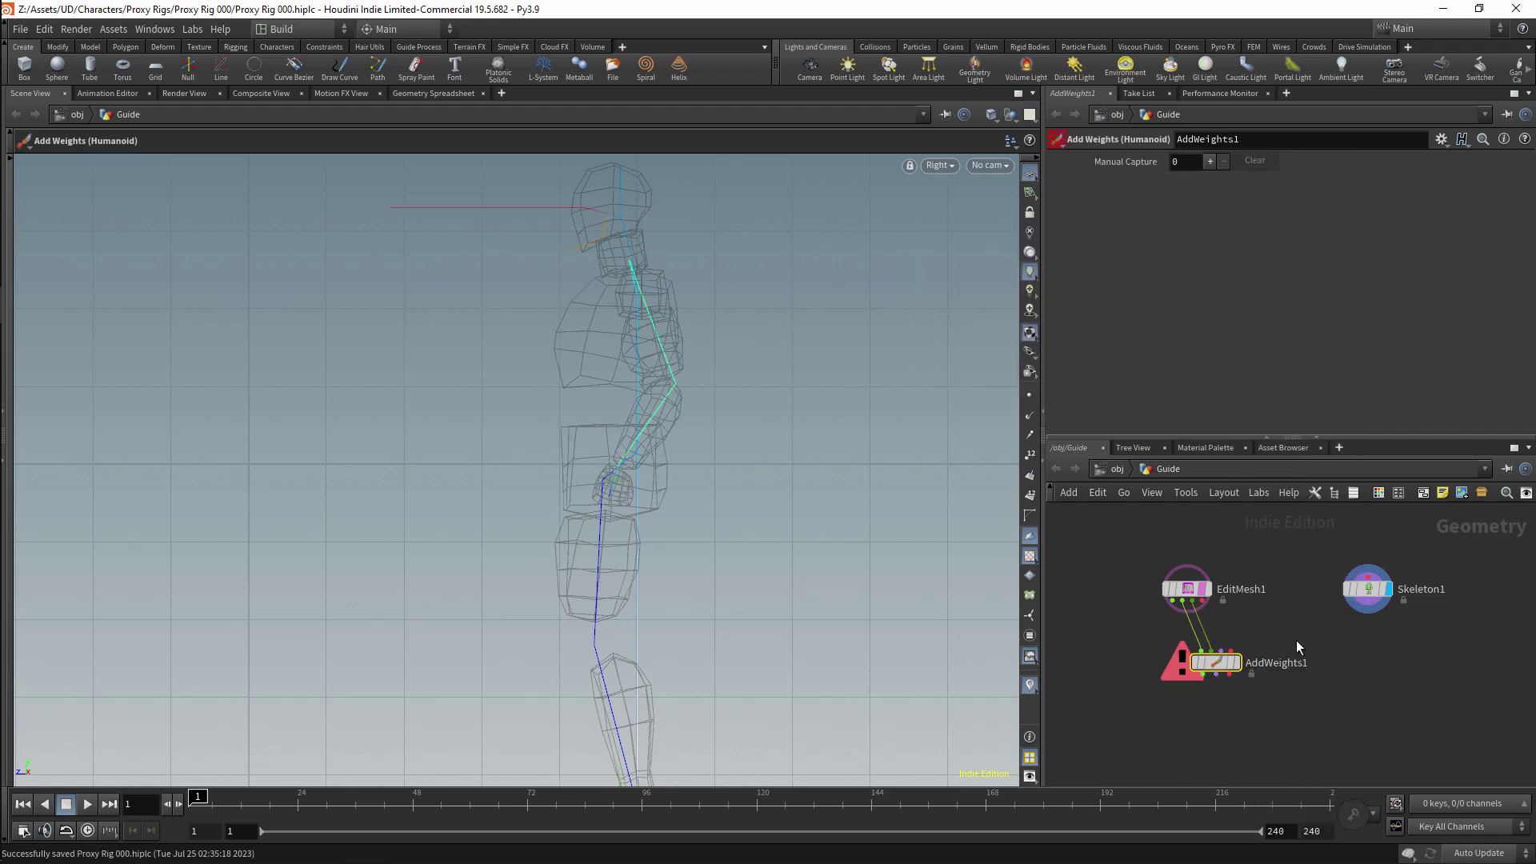
# Step: Add a Build Controls (Humanoid) node below Skeleton1, wire it between Skeleton1 and AddWeights1, and display AddWeights1
pyautogui.press('Tab')
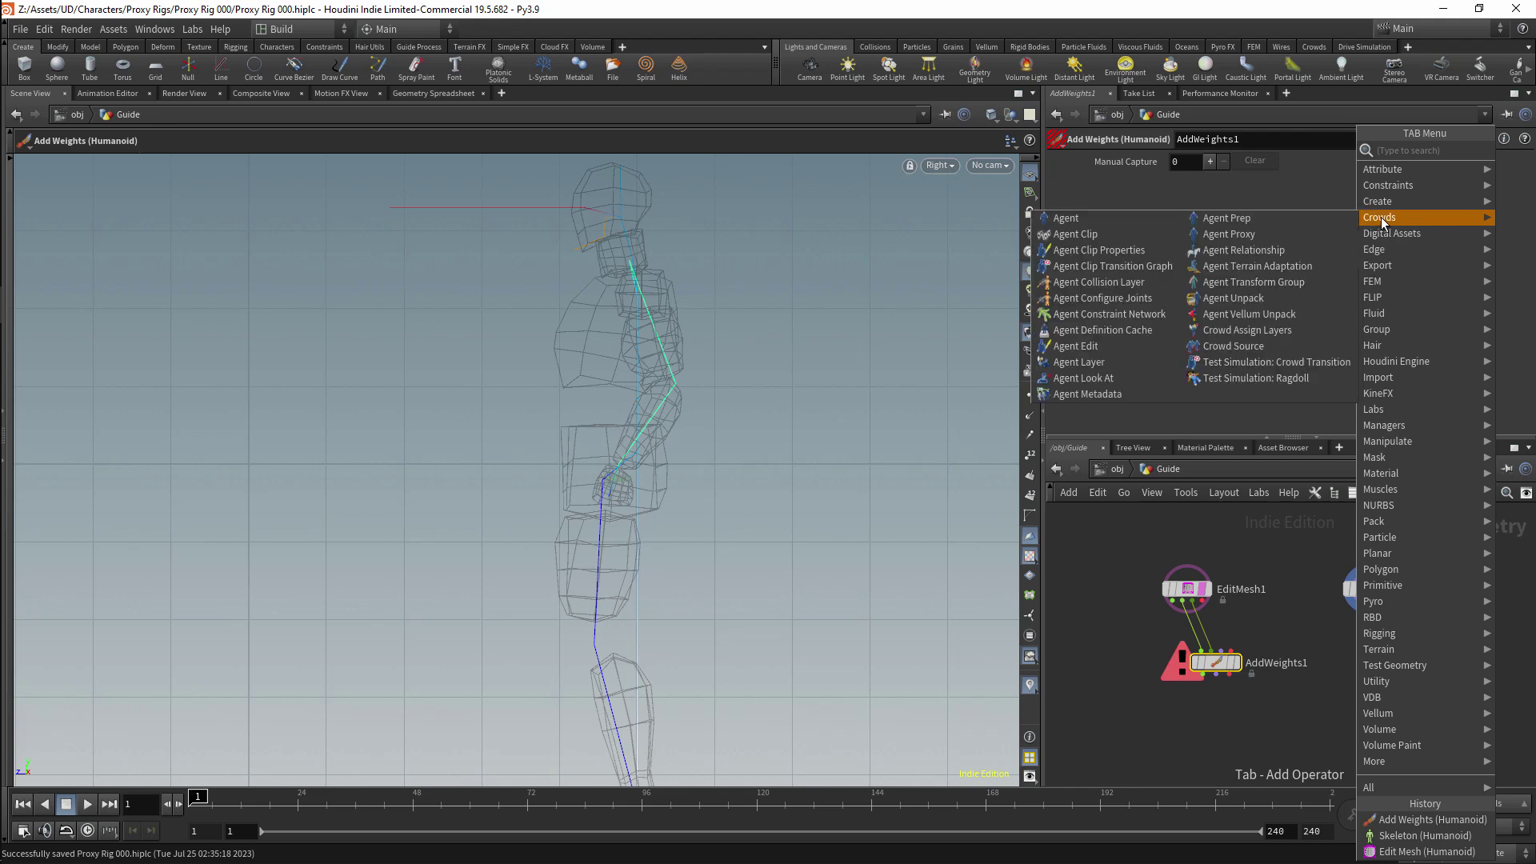
pyautogui.moveTo(1392, 236)
pyautogui.moveTo(1298, 233)
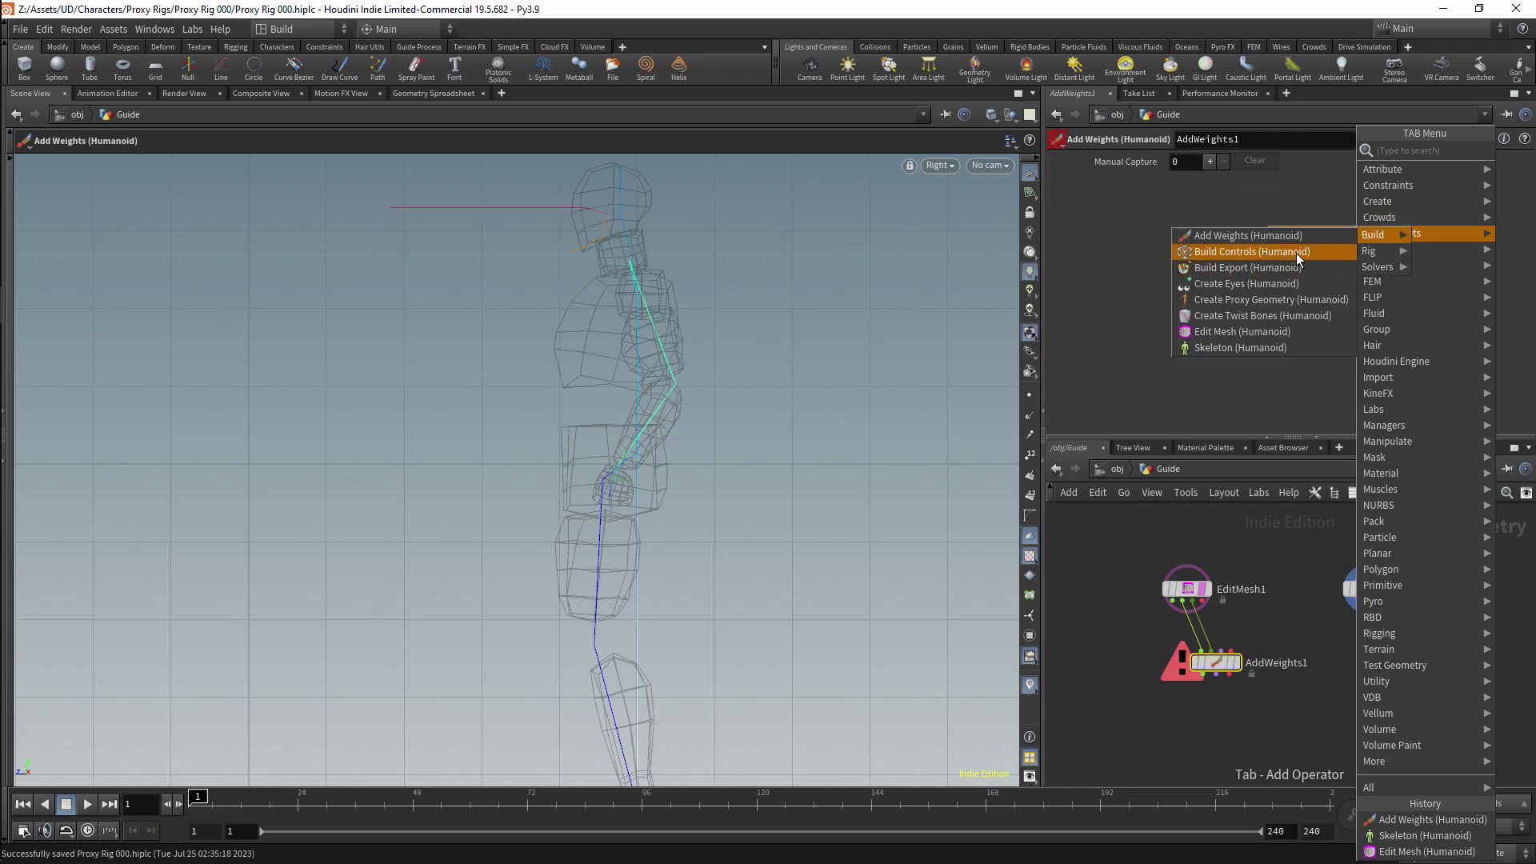
pyautogui.click(1265, 270)
pyautogui.click(1349, 664)
pyautogui.moveTo(1368, 606)
pyautogui.mouseDown()
pyautogui.moveTo(1346, 651)
pyautogui.moveTo(1371, 629)
pyautogui.mouseUp()
pyautogui.moveTo(1353, 643); pyautogui.dragTo(1380, 626)
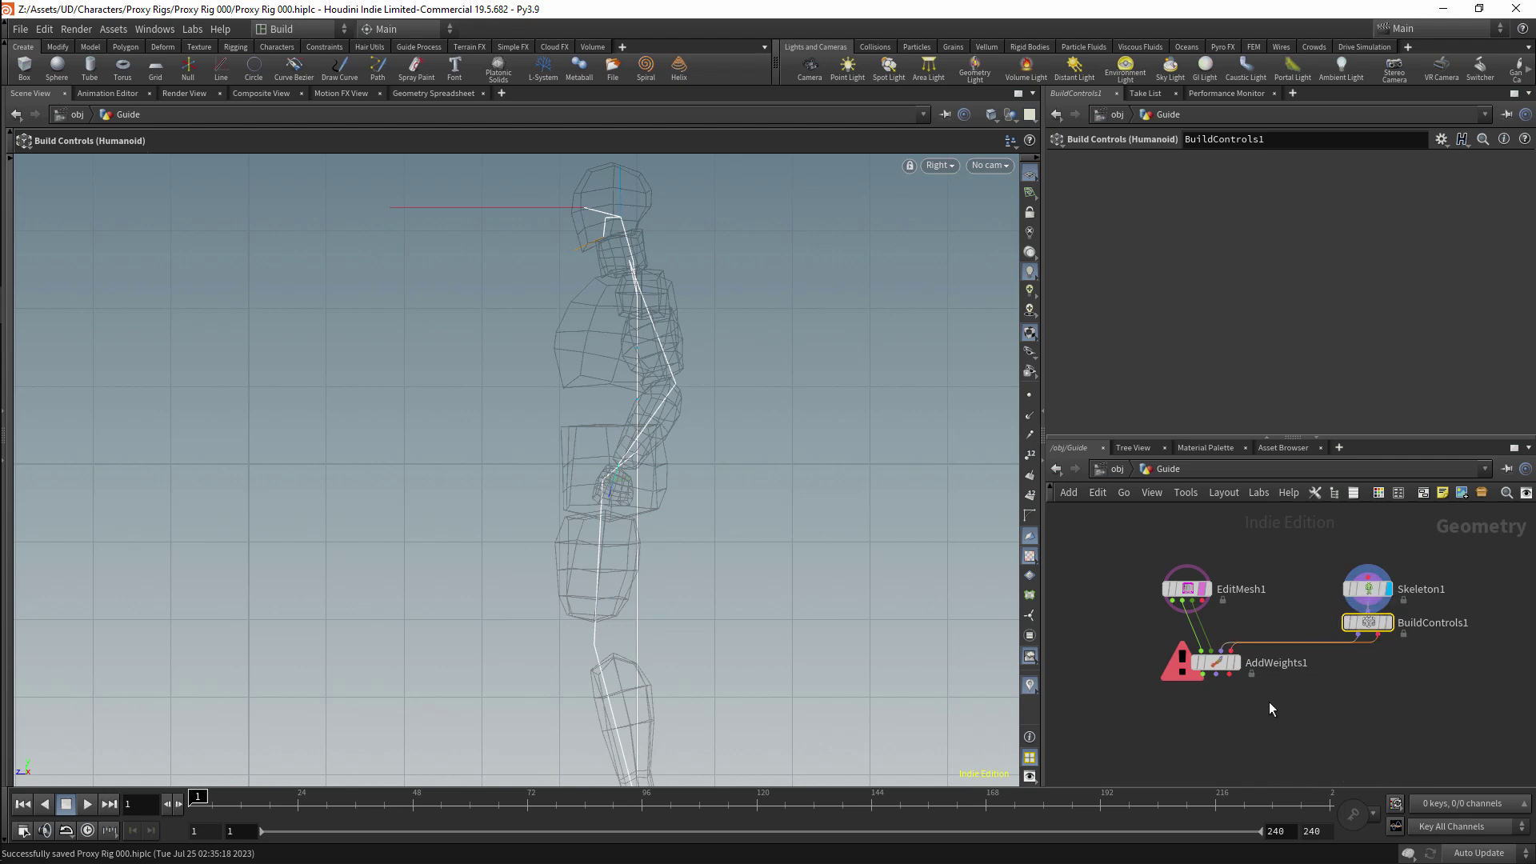
pyautogui.moveTo(1269, 703); pyautogui.dragTo(1278, 673, button='middle')
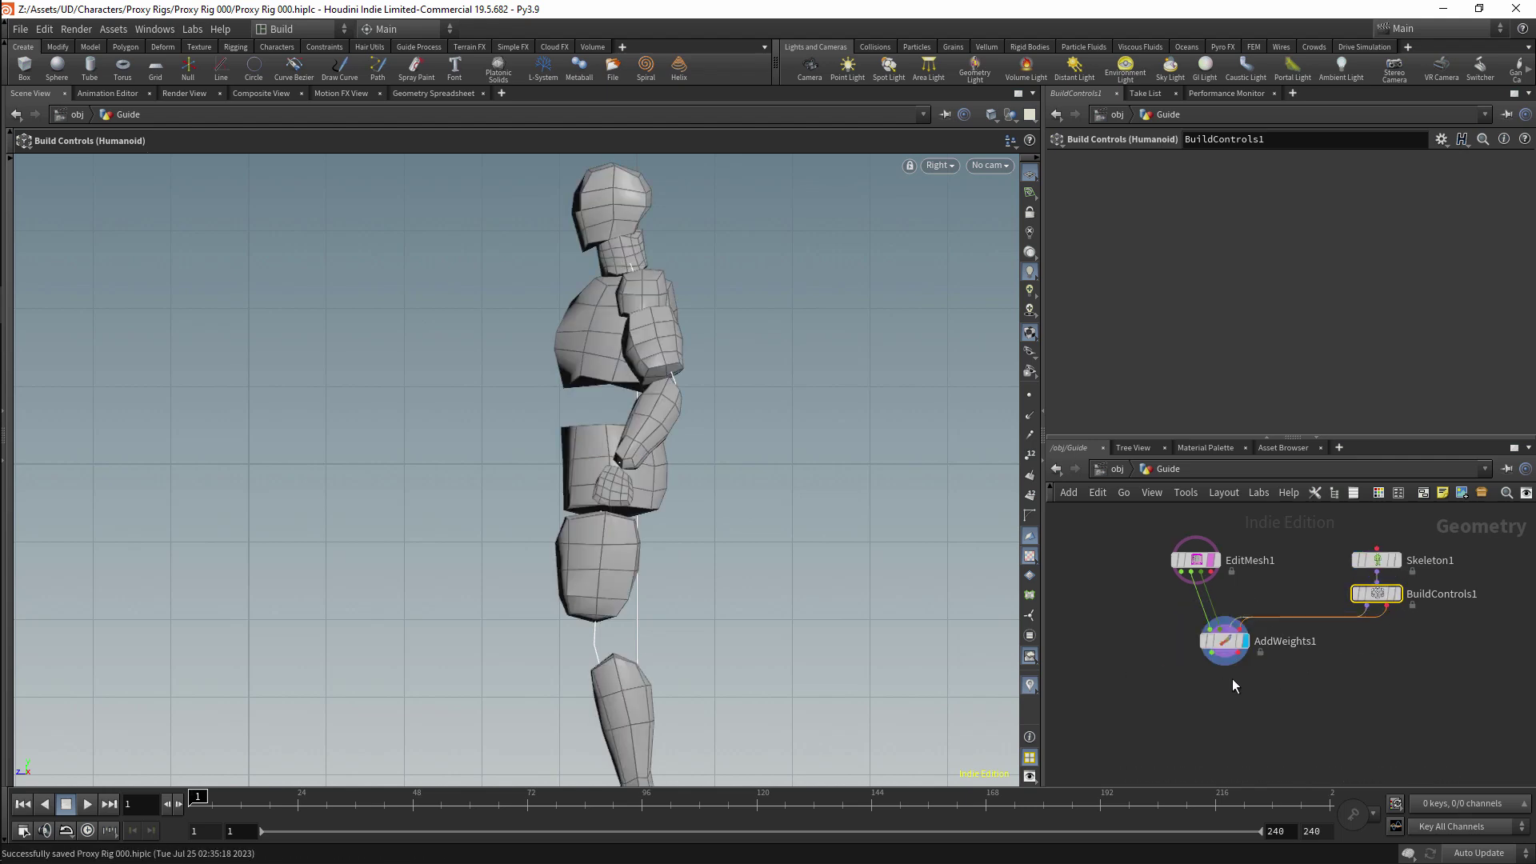
# Step: Try adding a Create Proxy Geometry (Humanoid) node below AddWeights1
pyautogui.press('Tab')
pyautogui.moveTo(1375, 220)
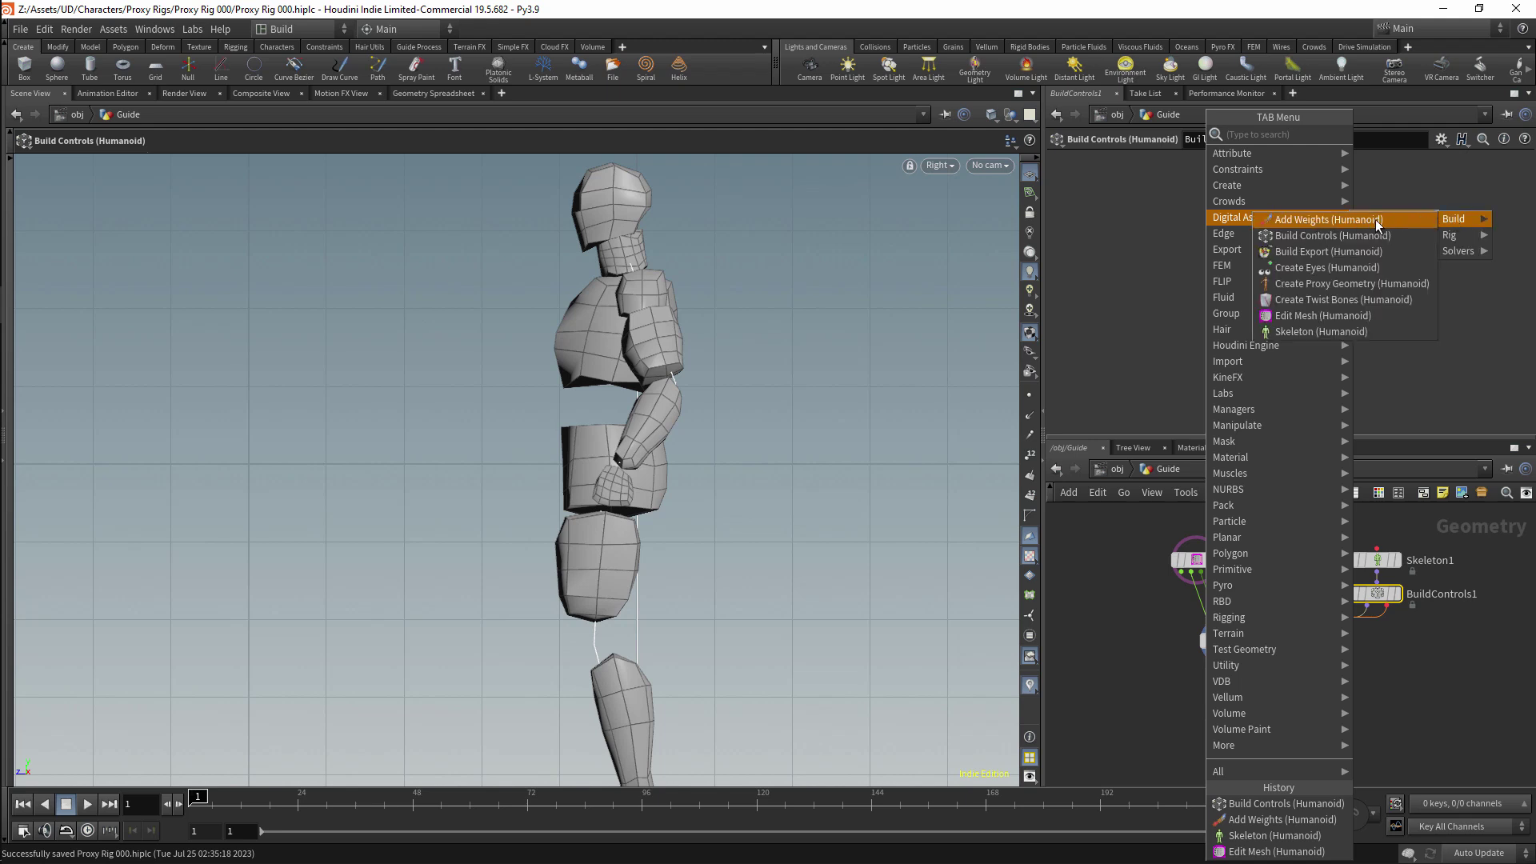
pyautogui.click(1336, 284)
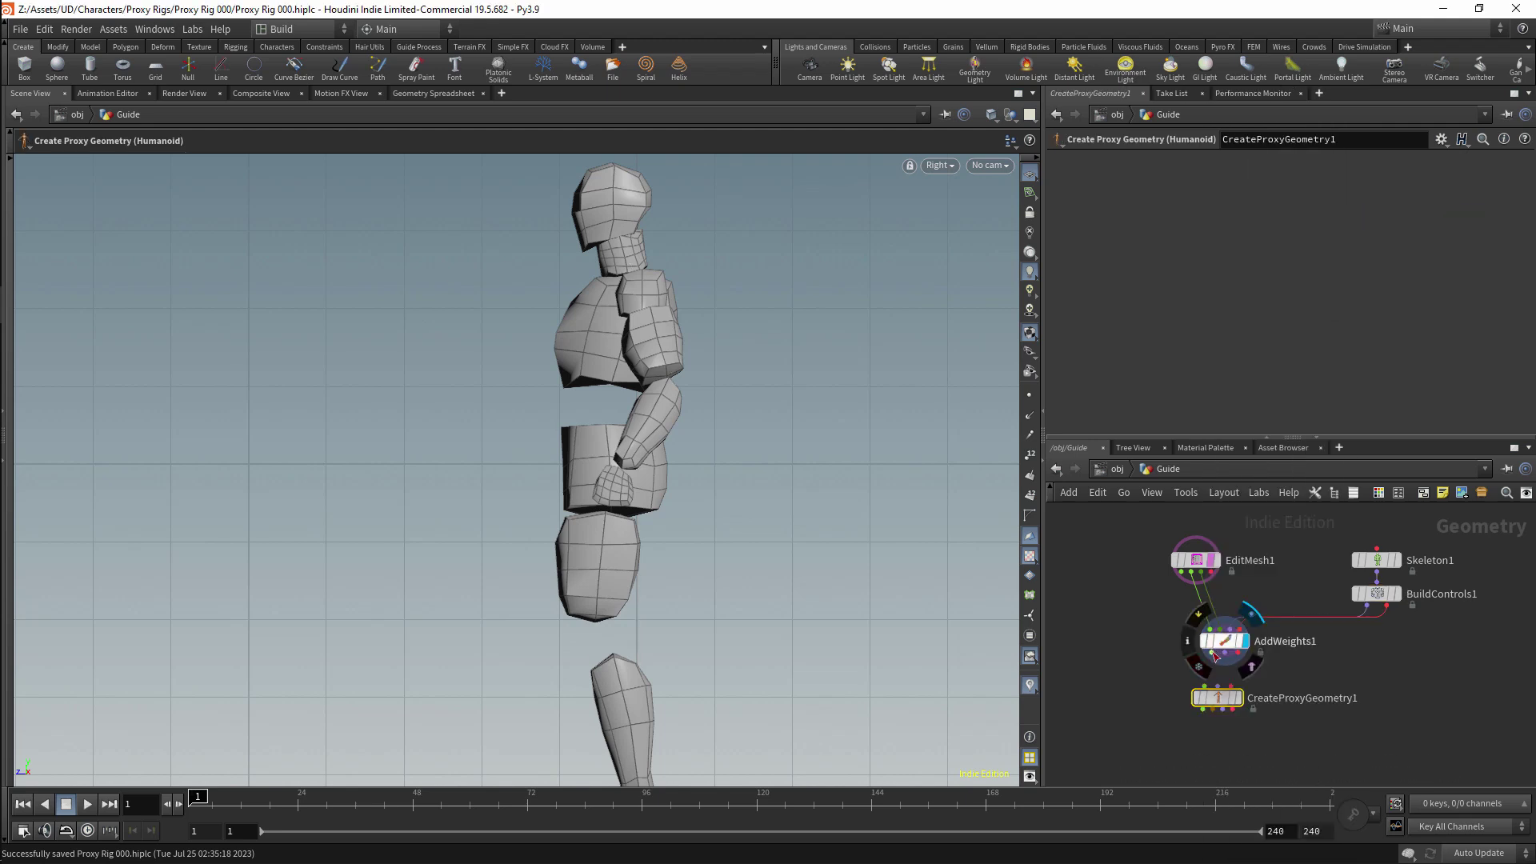
pyautogui.click(1238, 696)
pyautogui.hotkey('ctrl', 'z')
# Step: Add a Build Export (Humanoid) node below CreateProxyGeometry1, wire all the outputs into it, and display it
pyautogui.press('Tab')
pyautogui.moveTo(1340, 202)
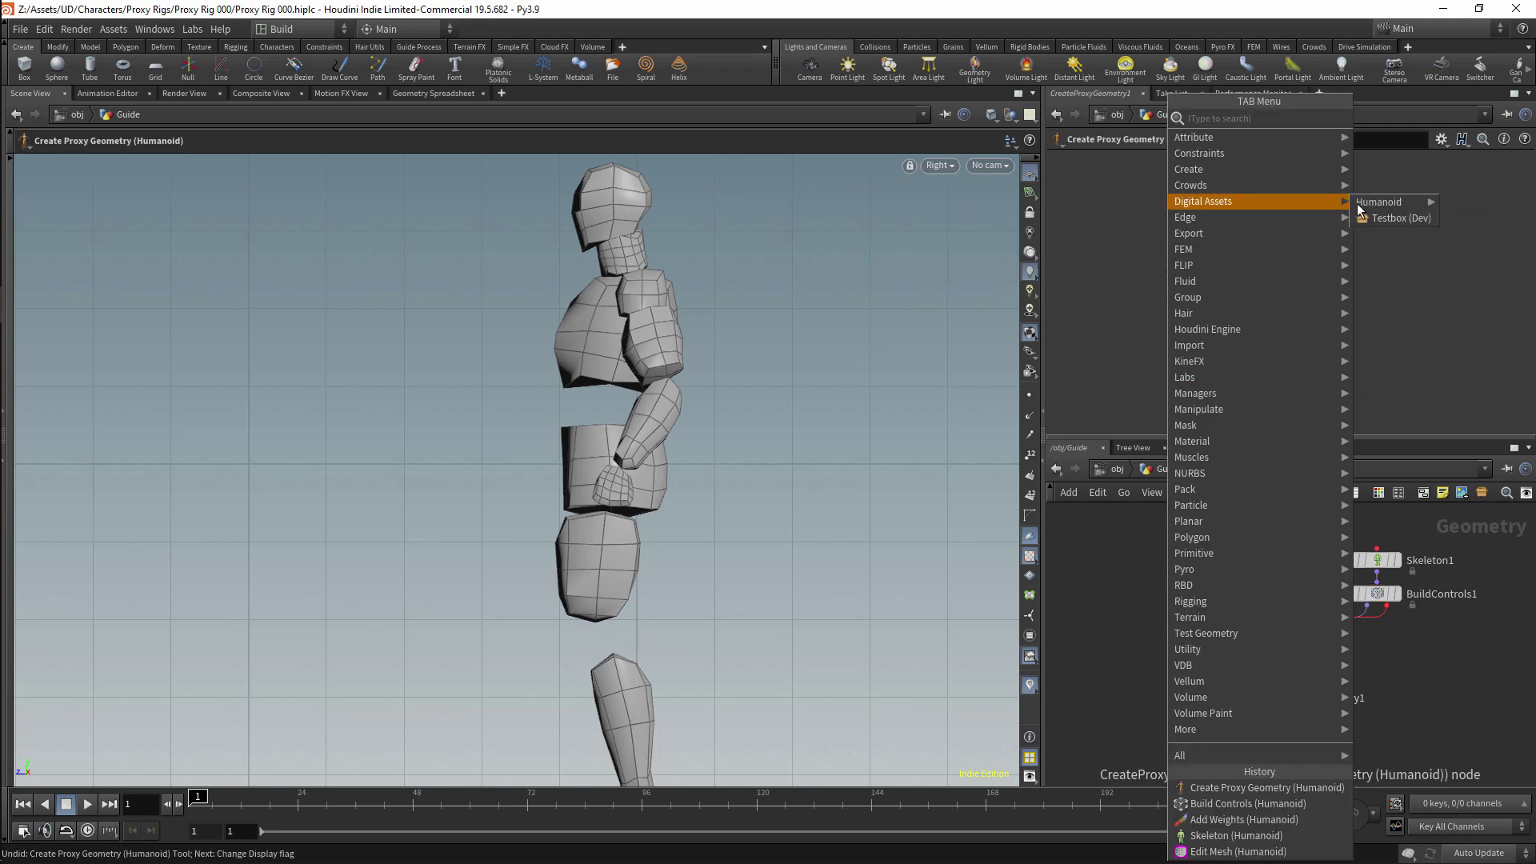
pyautogui.moveTo(1458, 202)
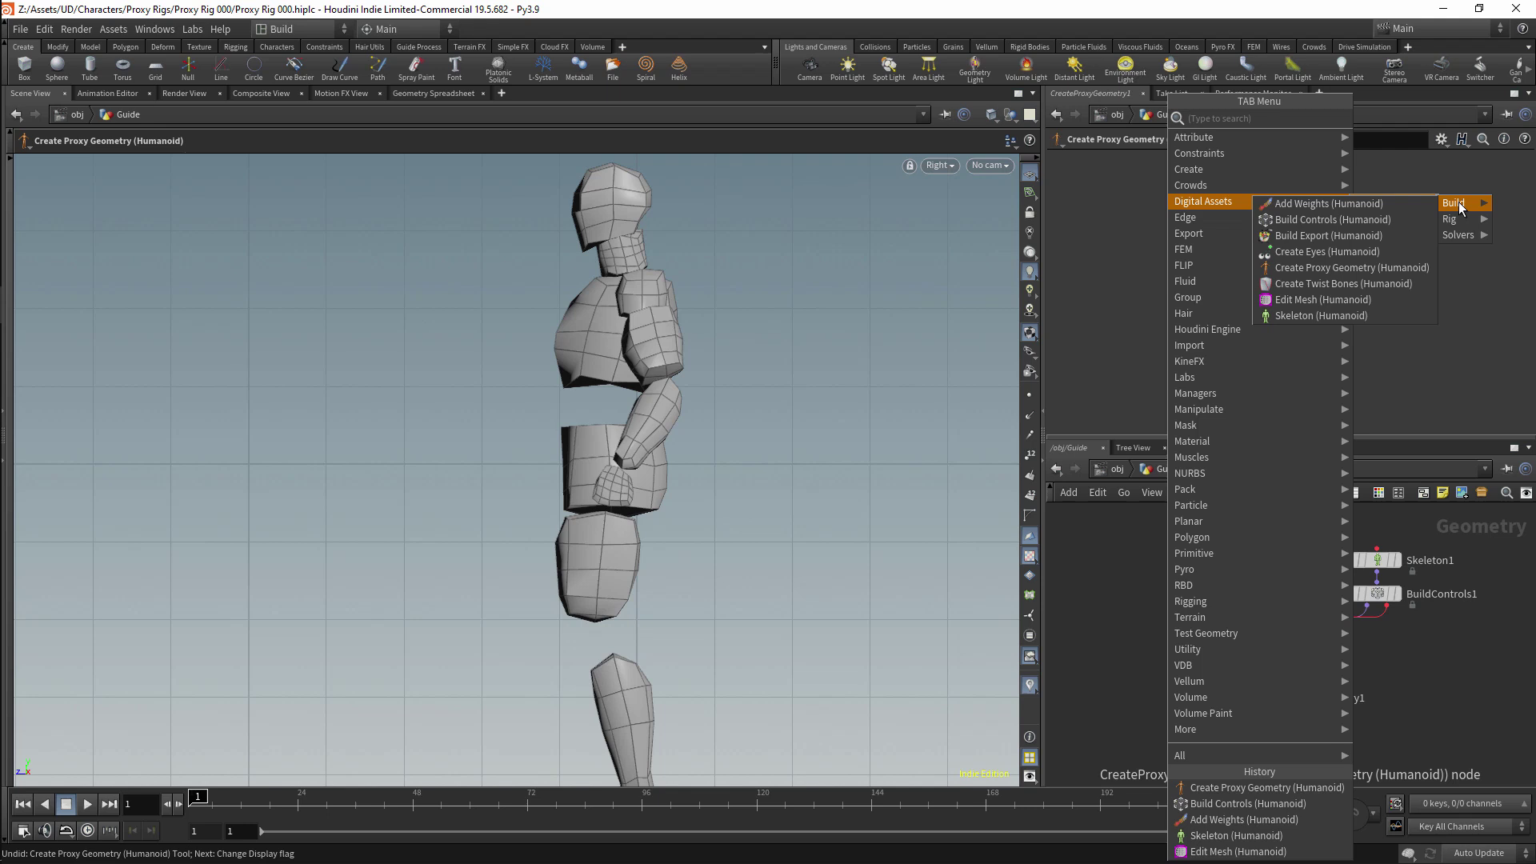
pyautogui.click(1317, 240)
pyautogui.click(1214, 768)
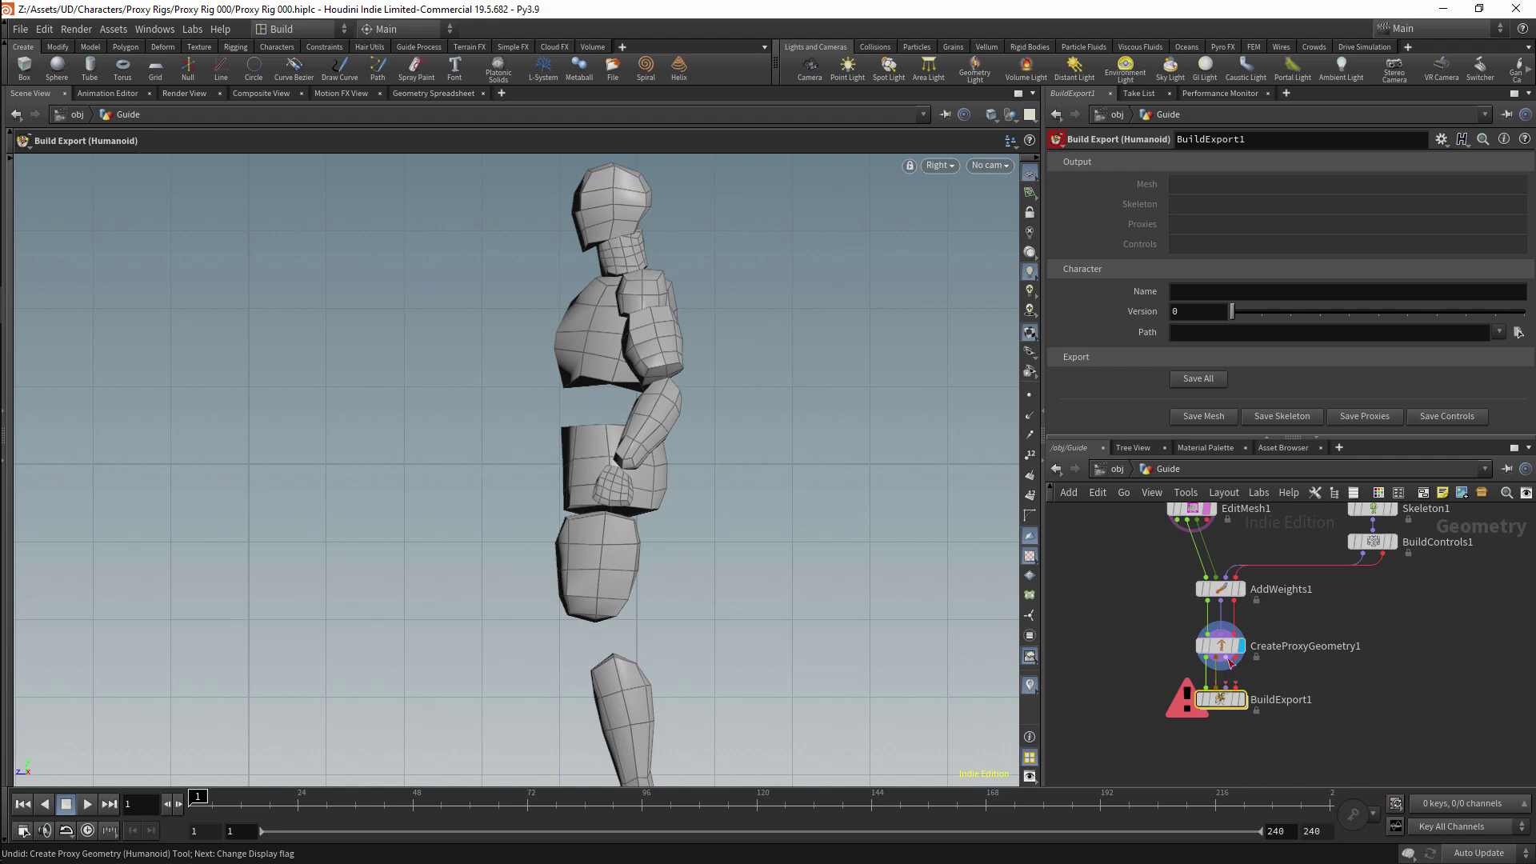
pyautogui.click(1237, 678)
pyautogui.click(1236, 658)
pyautogui.click(1241, 699)
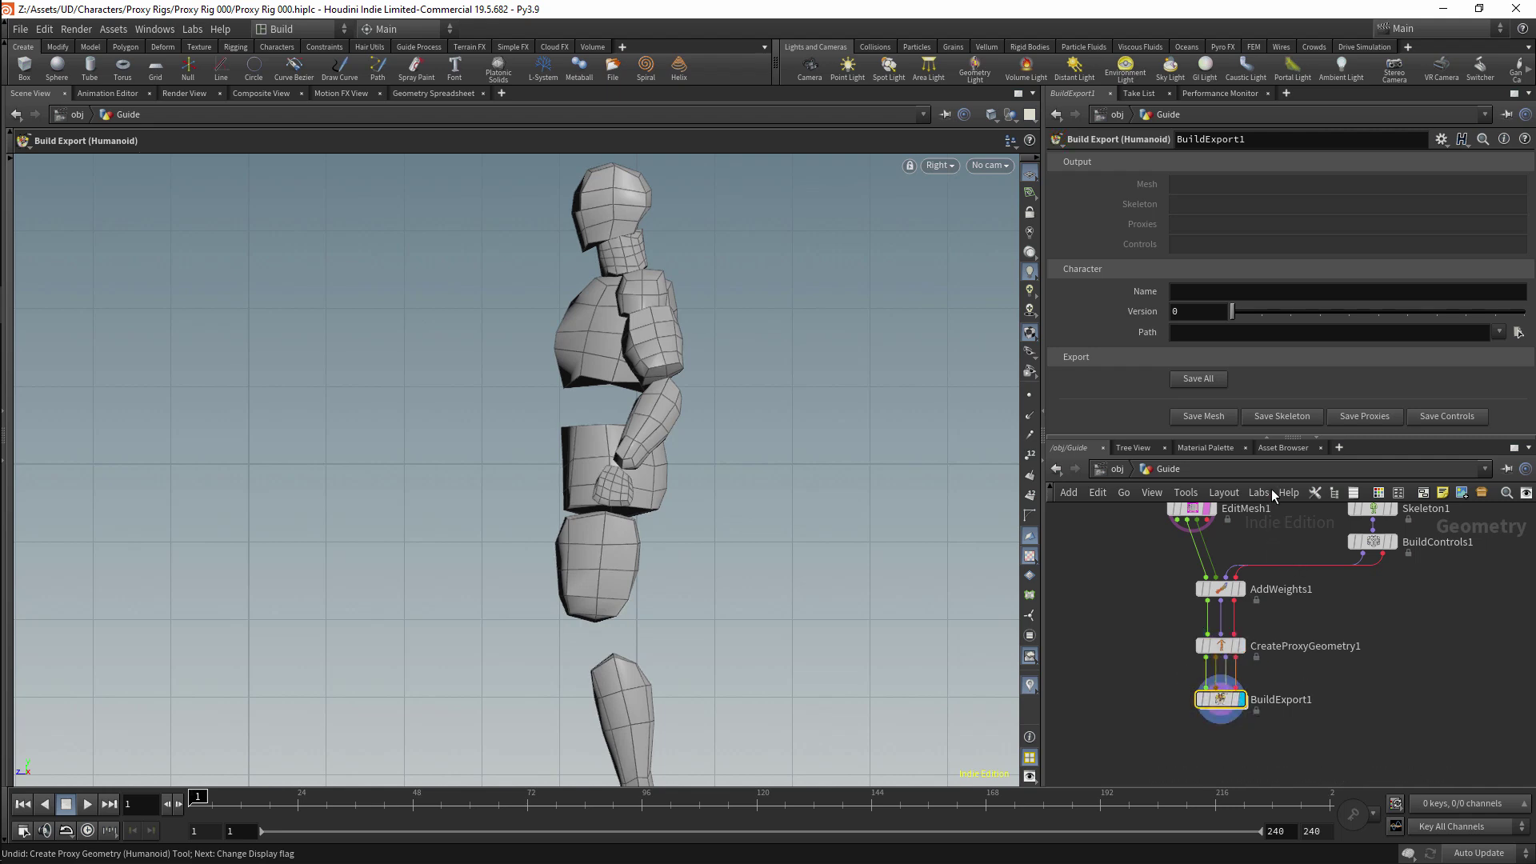
# Step: Set the export character's name to ProxyRig and its path to $HIP/geo/RgiGeometry
pyautogui.click(1211, 296)
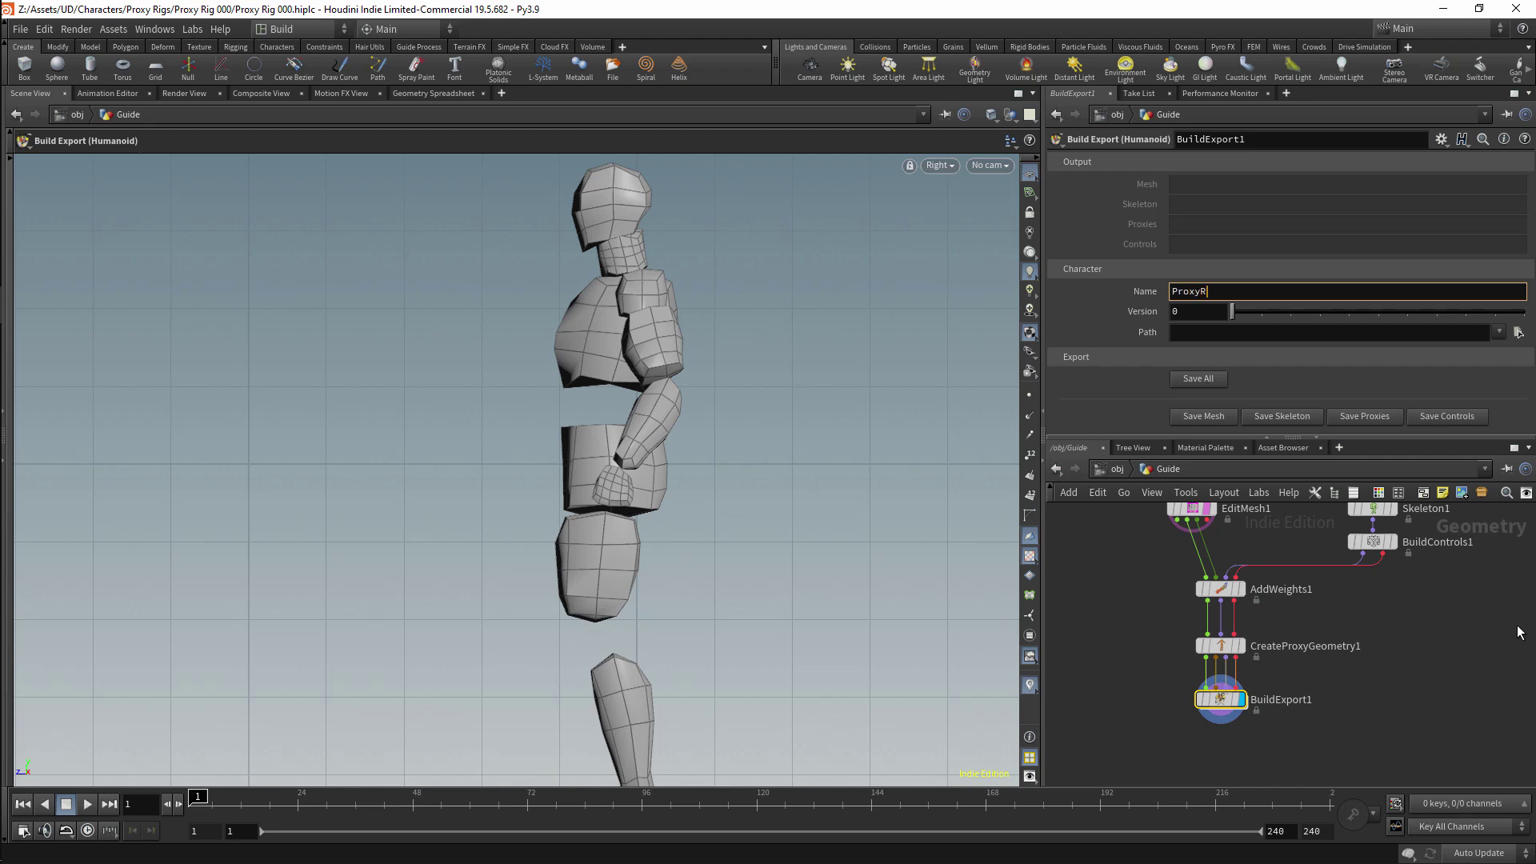
pyautogui.press('Return')
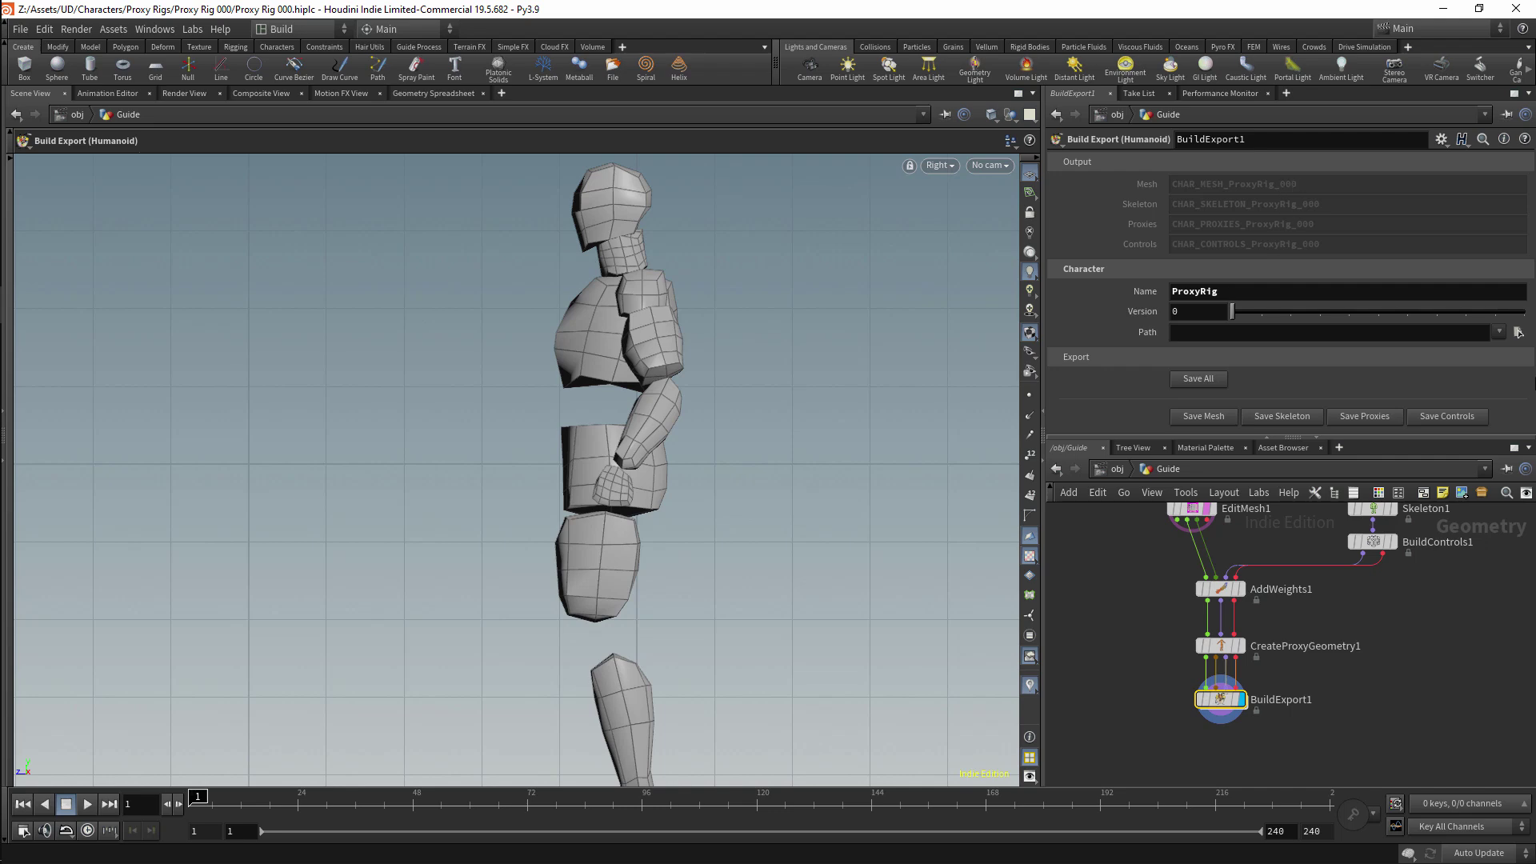
pyautogui.click(1519, 332)
pyautogui.click(1138, 247)
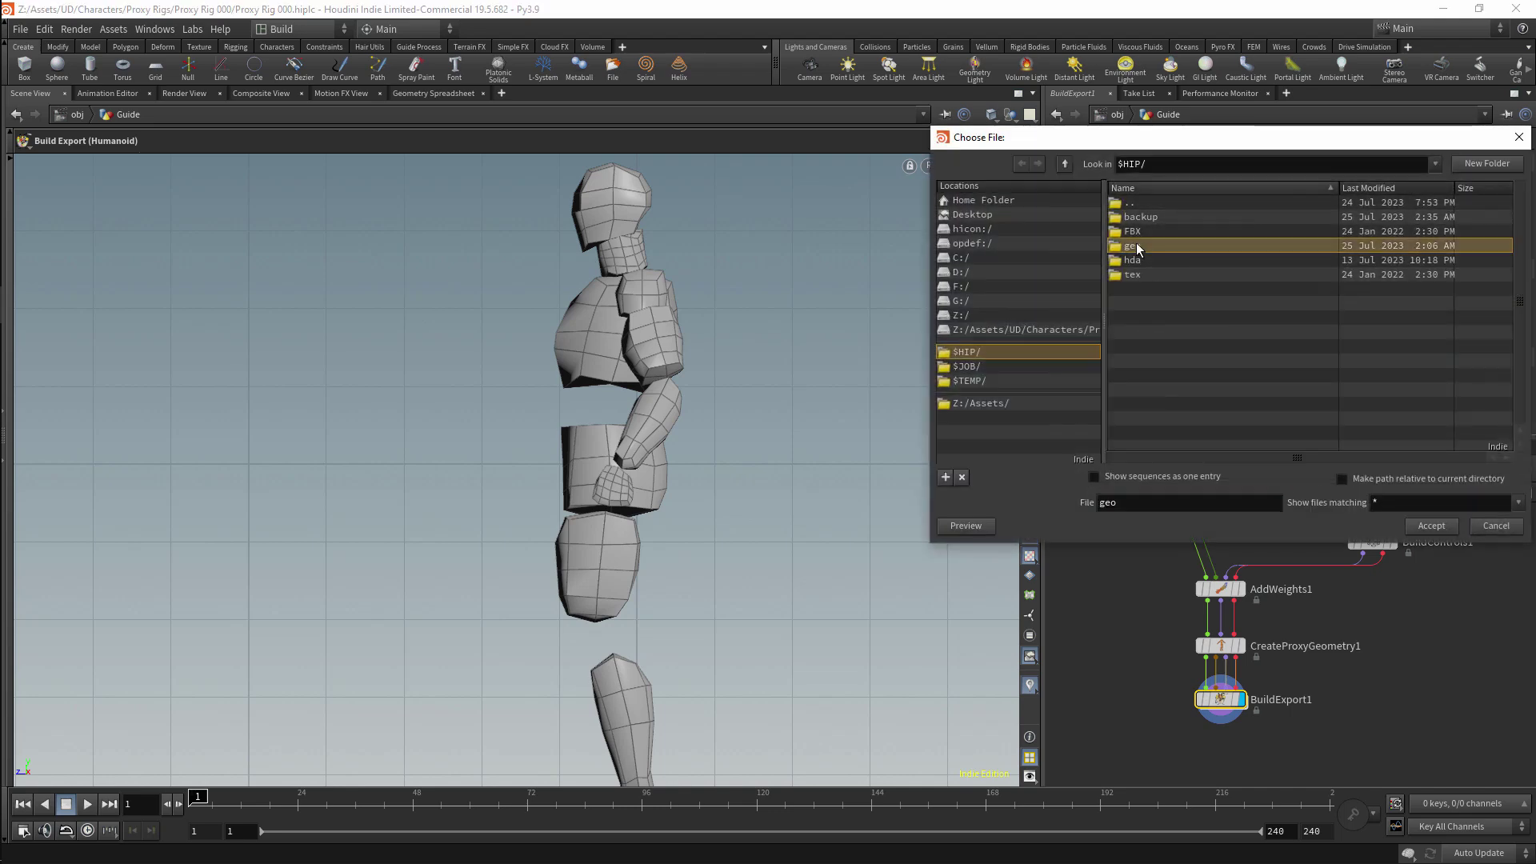
pyautogui.doubleClick(1138, 247)
pyautogui.click(1149, 497)
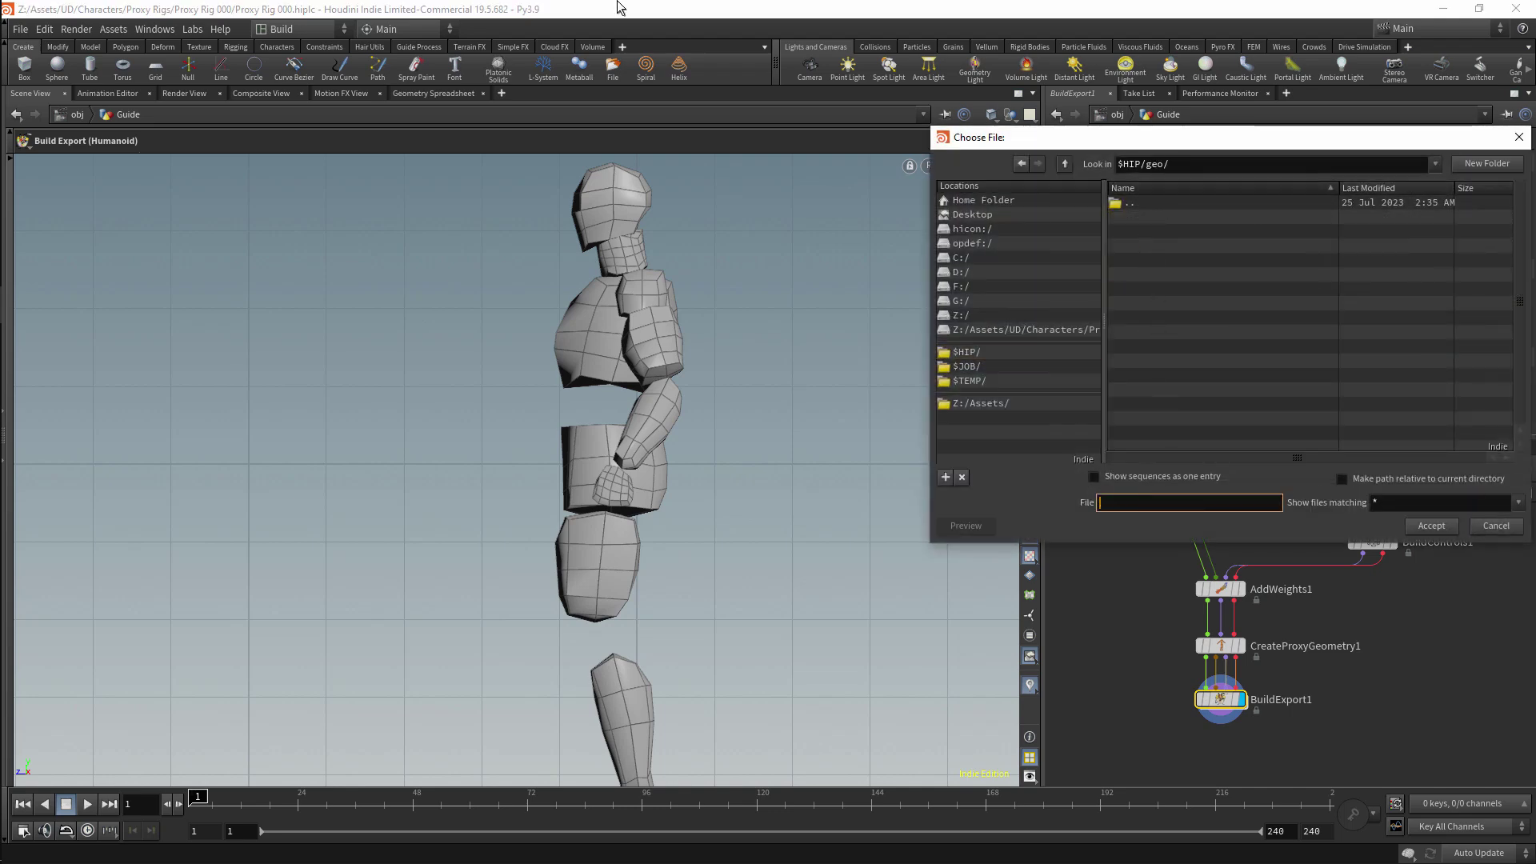
pyautogui.write('RgiGeometry')
pyautogui.press('Return')
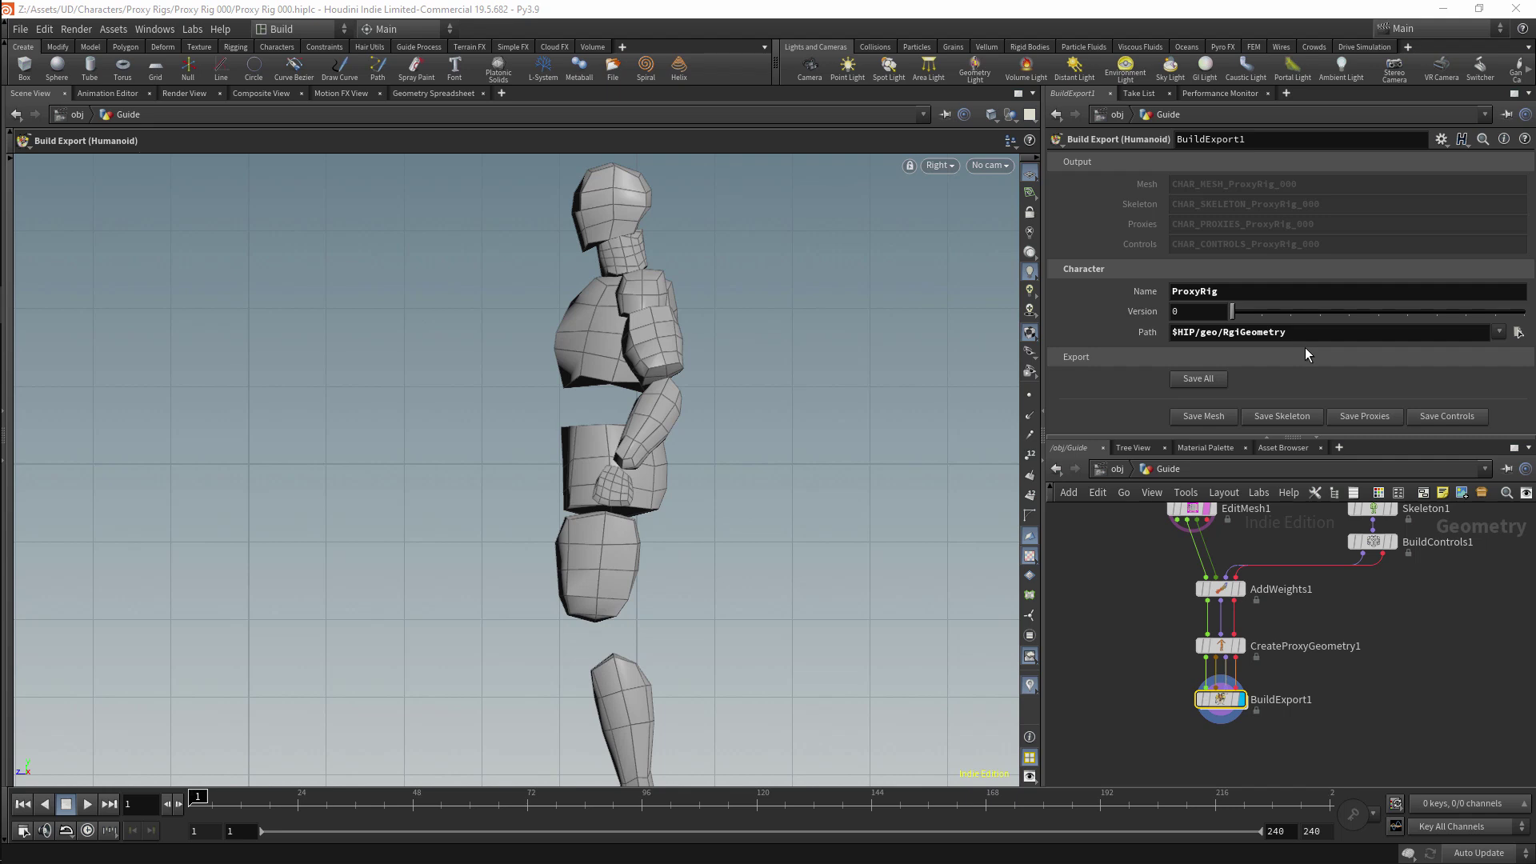
# Step: Save all the character export files from BuildExport1 and open the Rig geometry network
pyautogui.click(1221, 377)
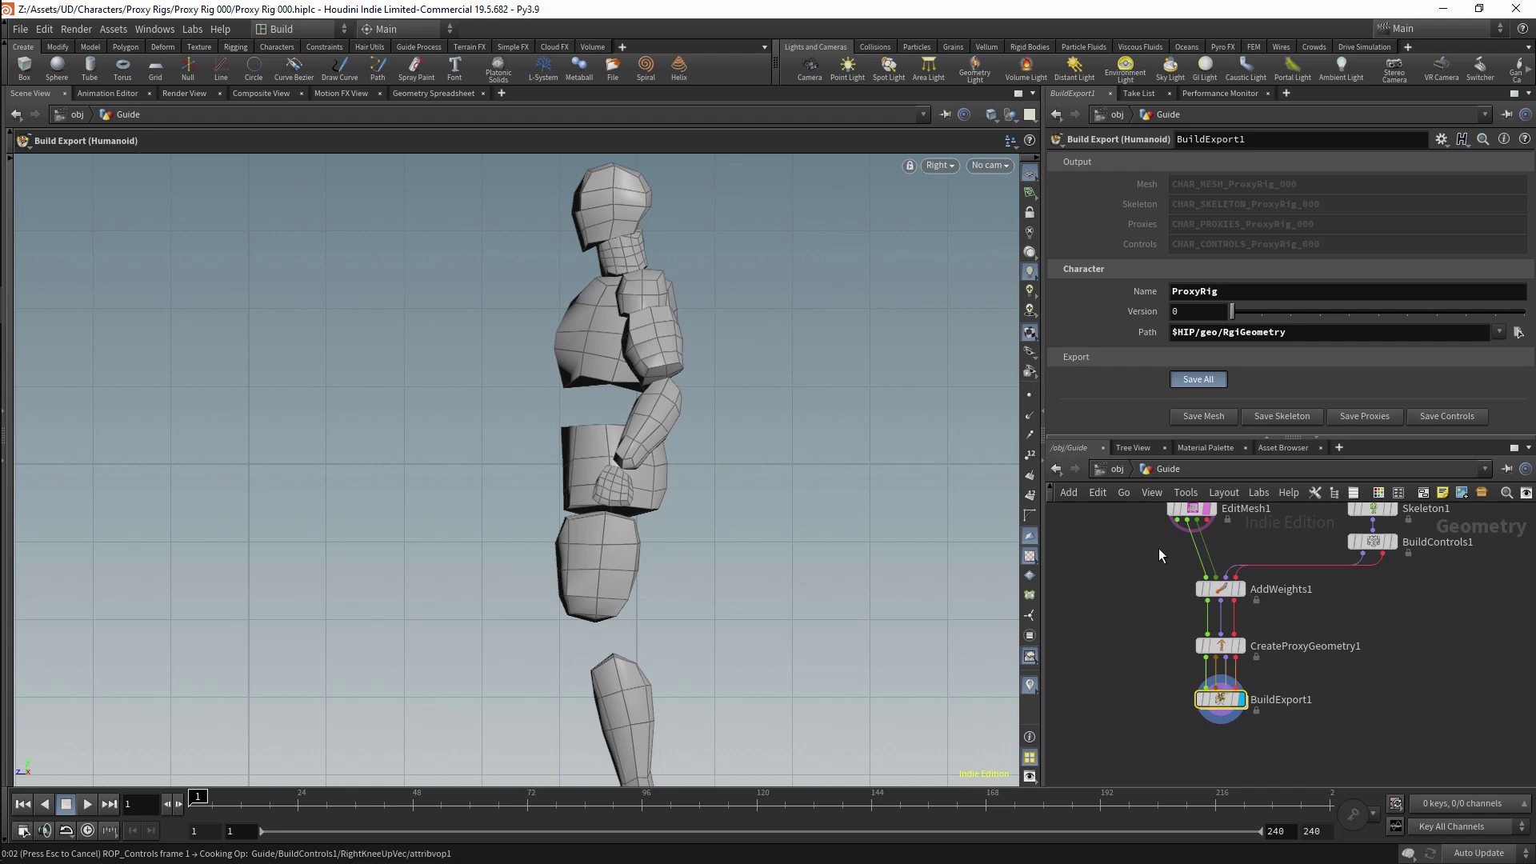
pyautogui.click(1115, 470)
pyautogui.doubleClick(1370, 687)
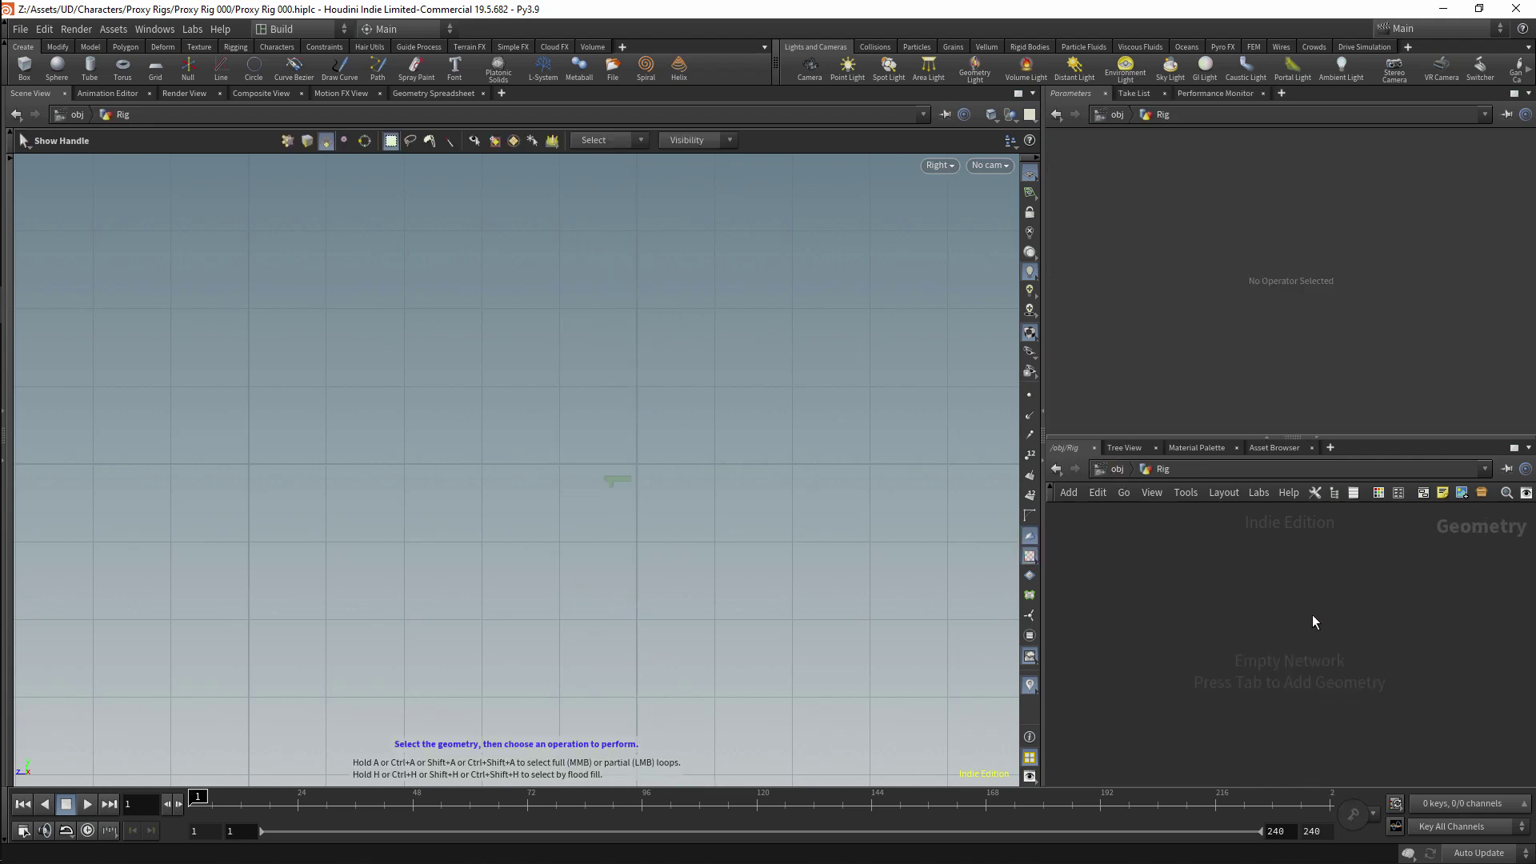
pyautogui.press('Tab')
pyautogui.write('file')
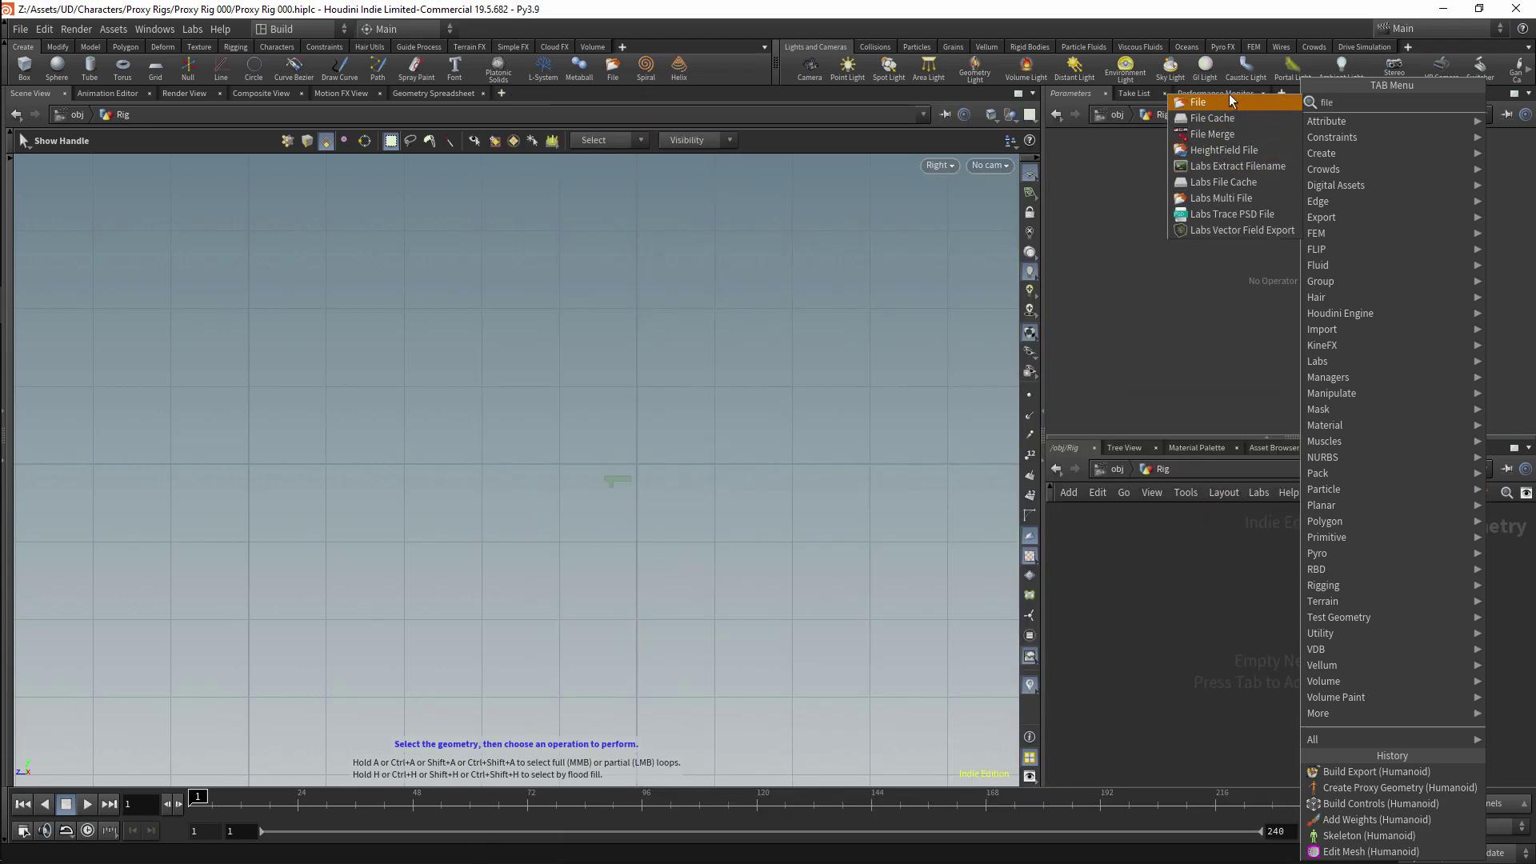
pyautogui.press('Down')
pyautogui.press('Down')
pyautogui.press('Down')
pyautogui.press('Down')
pyautogui.press('Down')
pyautogui.press('Down')
pyautogui.press('Down')
# Step: Add a Rig Import (Humanoid) node to the empty Rig network
pyautogui.moveTo(1397, 192)
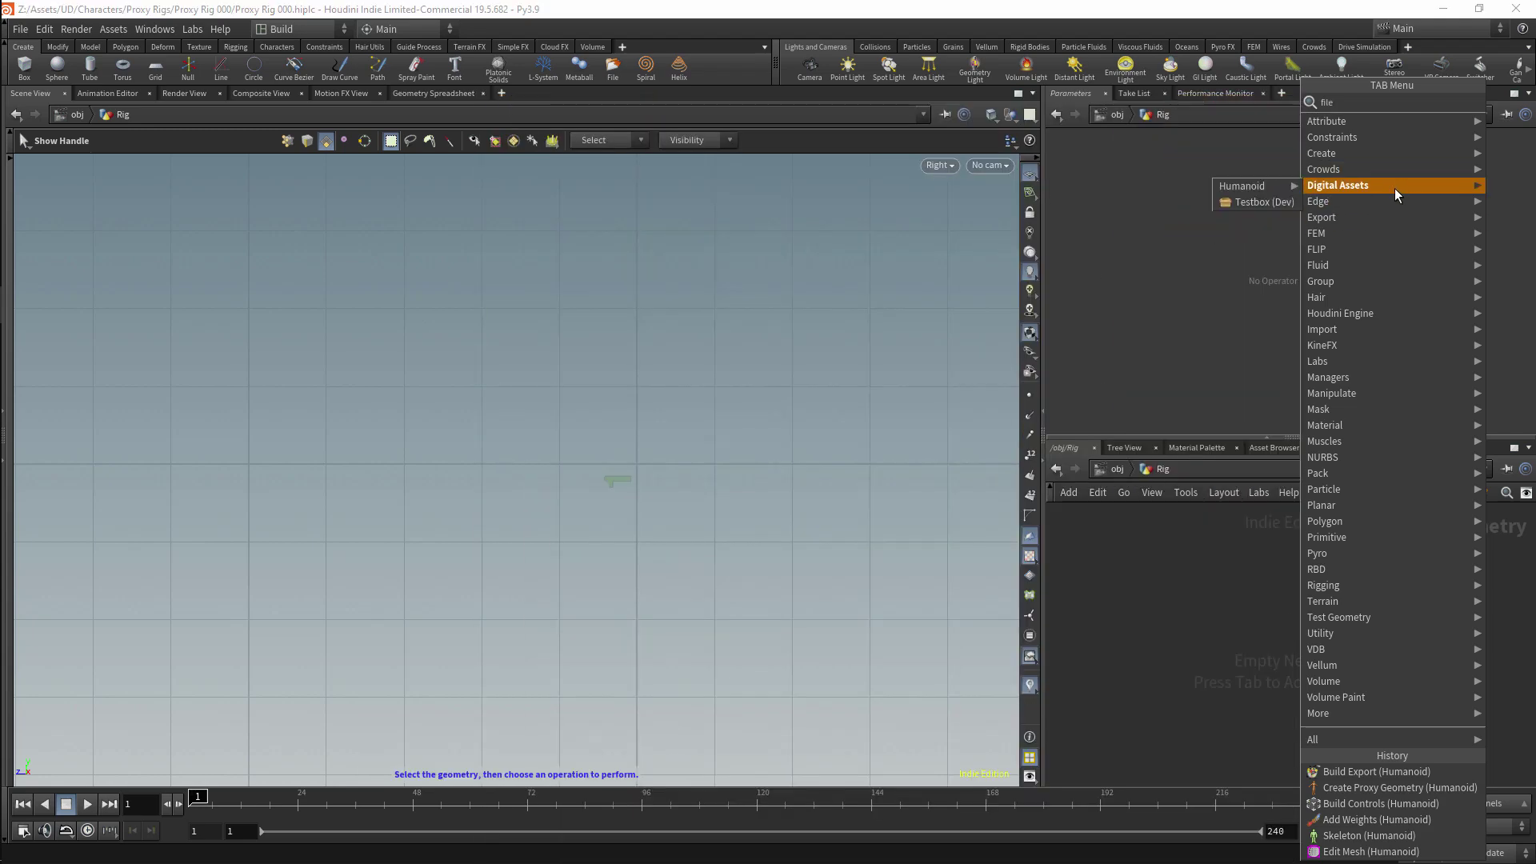
pyautogui.moveTo(1276, 187)
pyautogui.moveTo(1316, 203)
pyautogui.click(1388, 235)
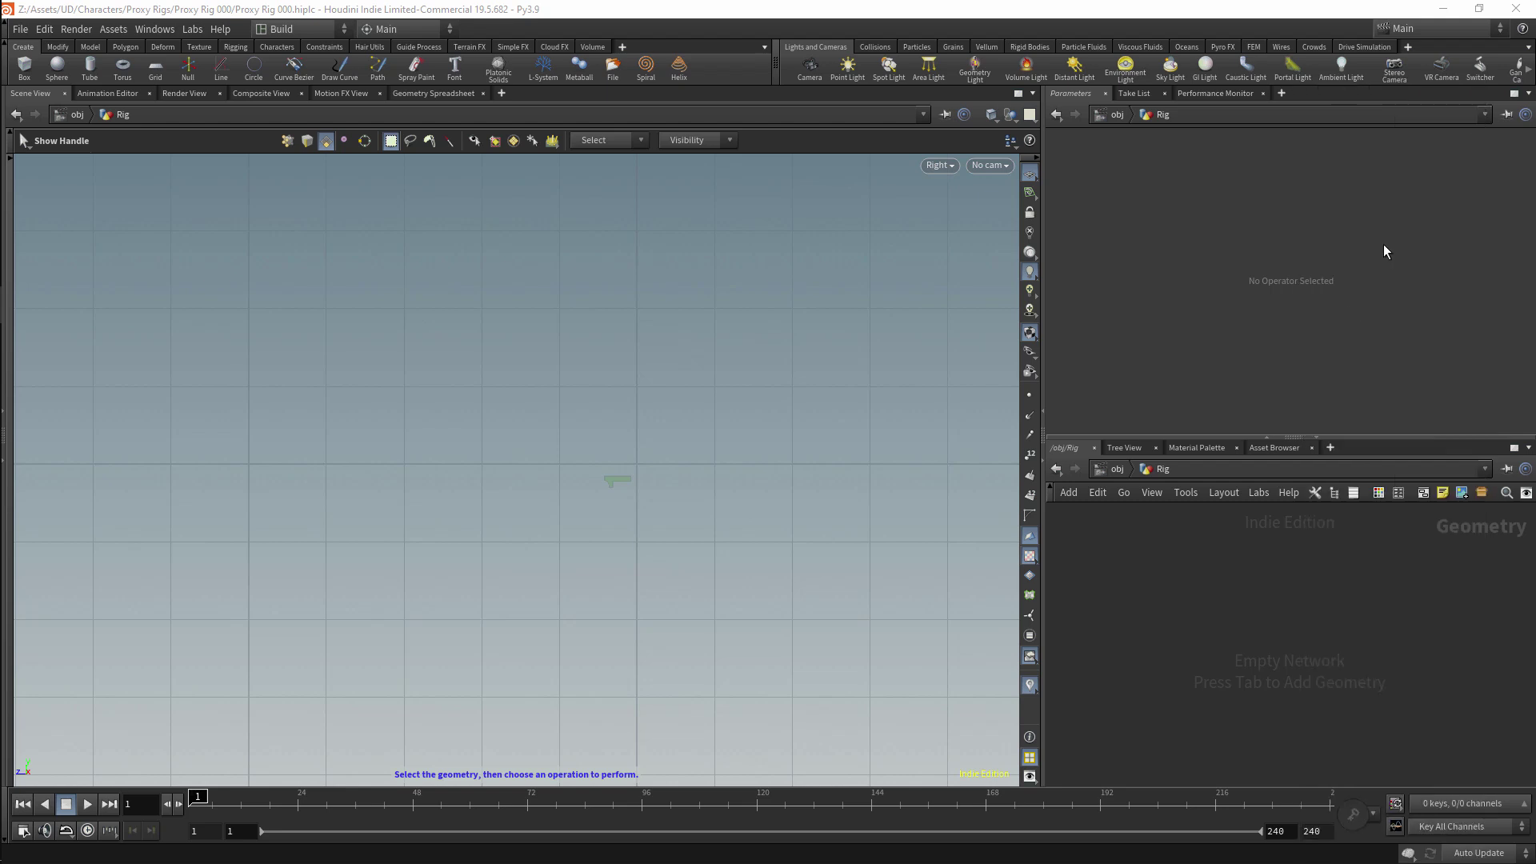
pyautogui.click(1226, 592)
# Step: Set RigImport1's mesh file to RgiGeometryCHAR_MESH_ProxyRig_000 and its proxies file to RgiGeometryCHAR_PROXIES_ProxyRig_000 from $HIP/geo
pyautogui.click(1461, 183)
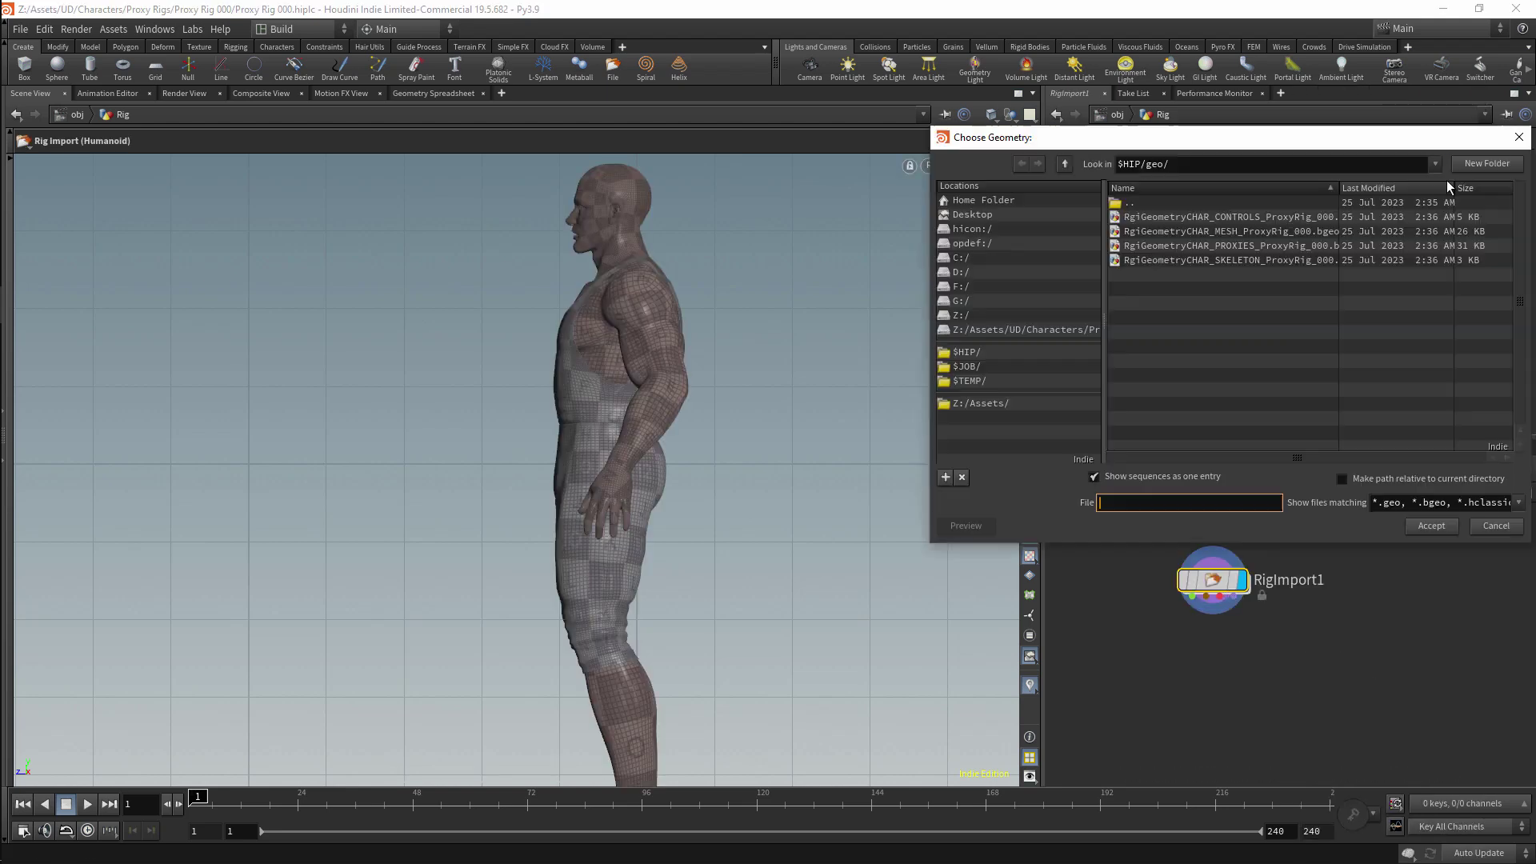
pyautogui.click(1248, 231)
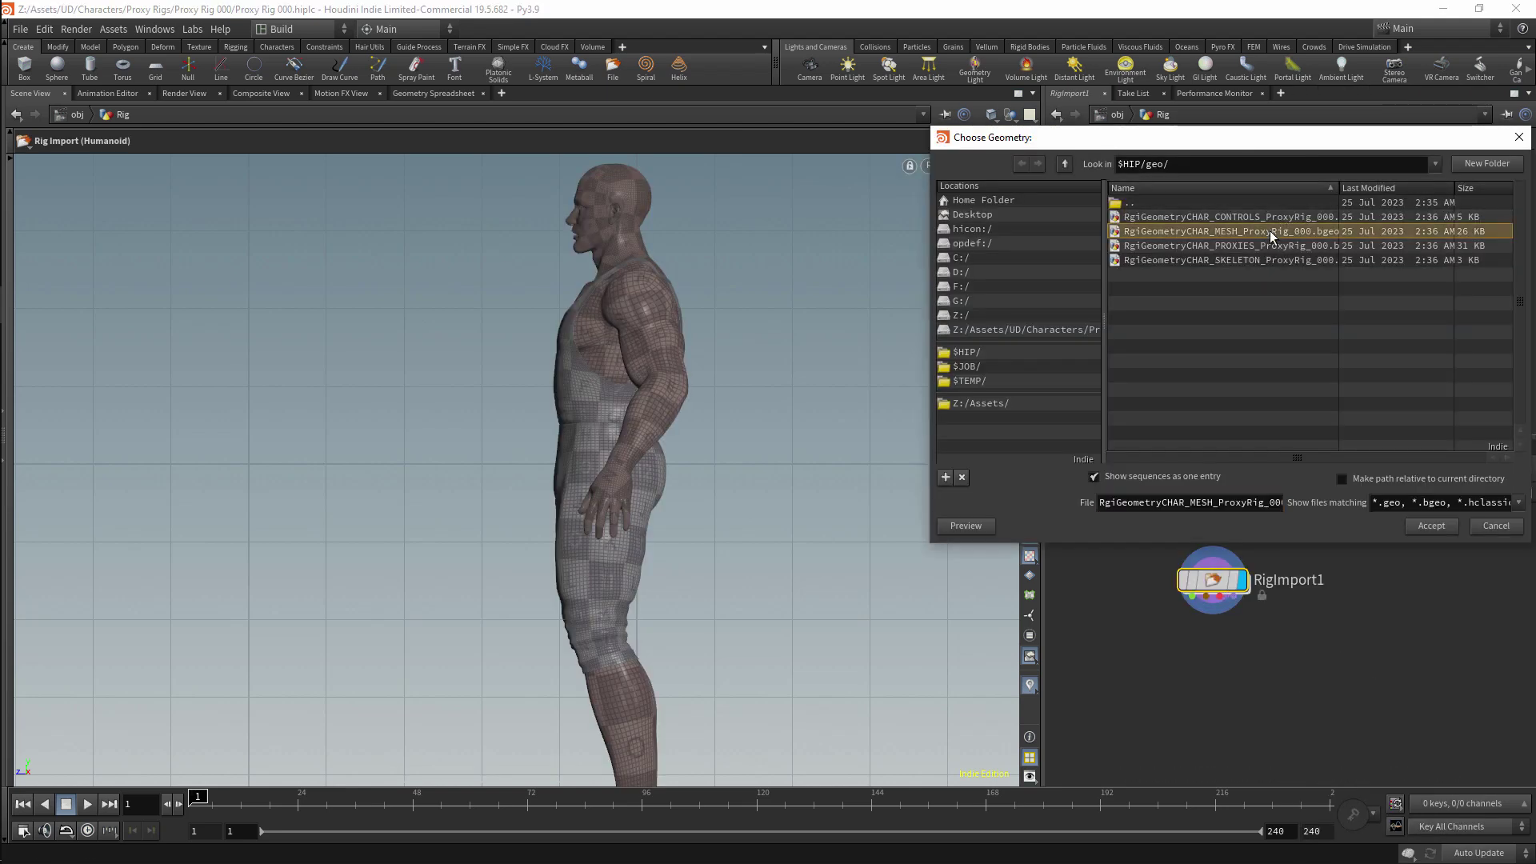
pyautogui.click(1432, 526)
pyautogui.click(1461, 204)
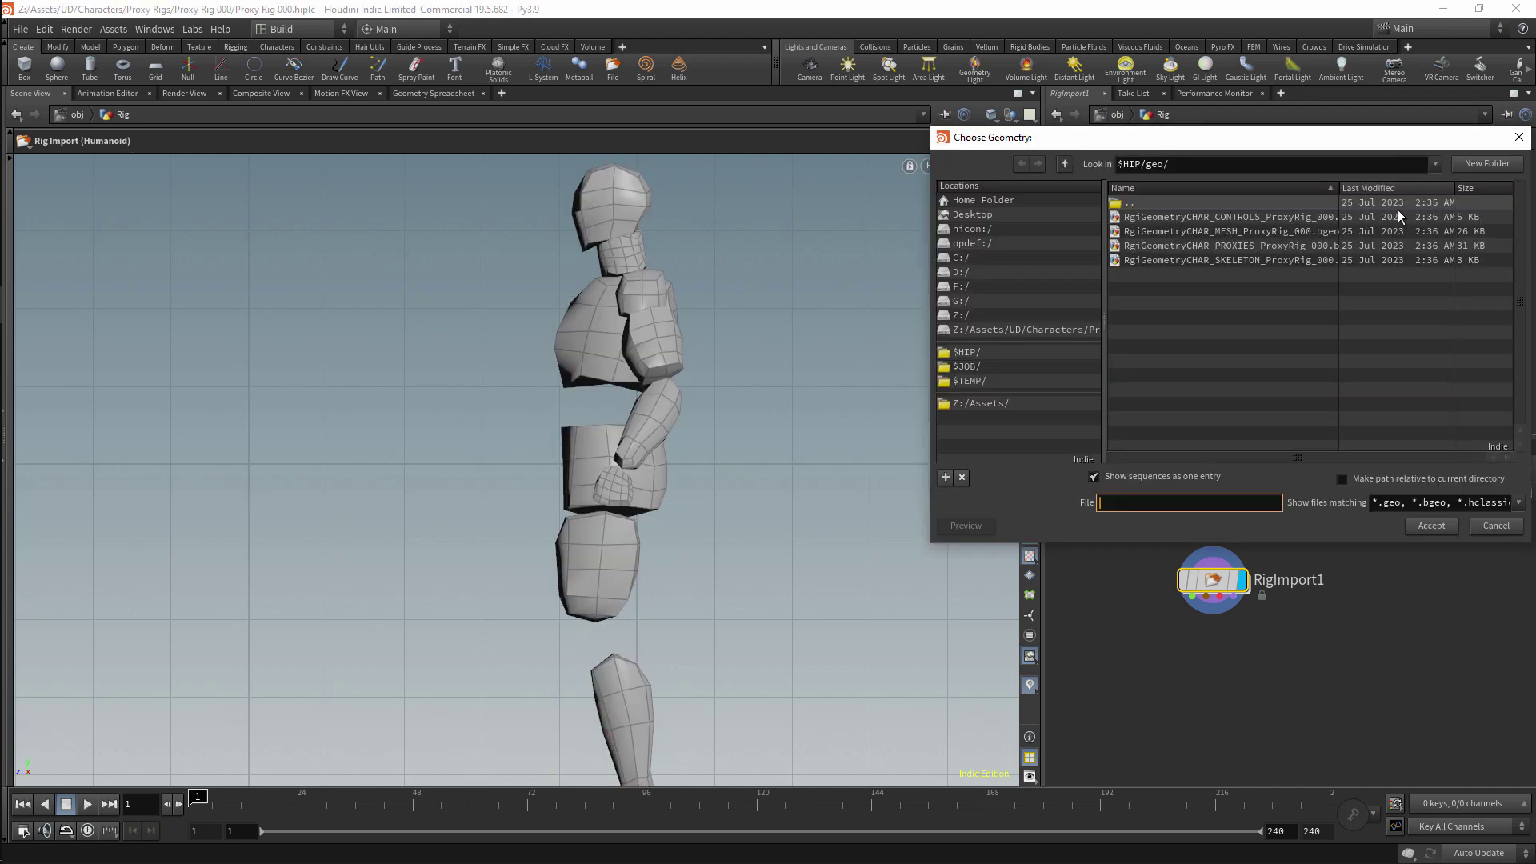
pyautogui.click(1281, 245)
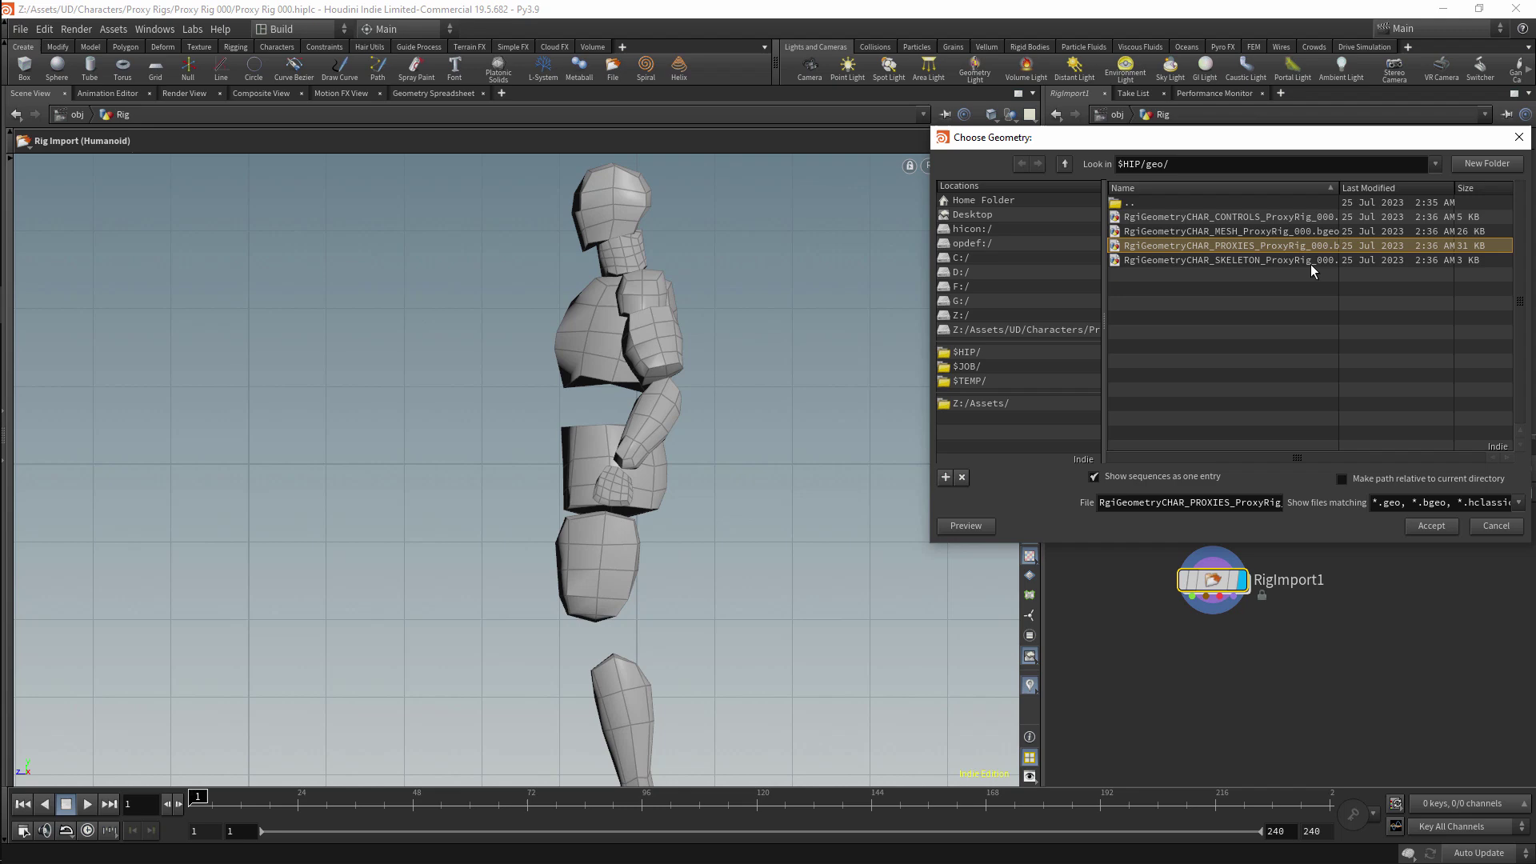
pyautogui.click(1431, 526)
# Step: Set RigImport1's controls file to RgiGeometryCHAR_CONTROLS_ProxyRig_000 and its skeleton file to RgiGeometryCHAR_SKELETON_ProxyRig_000
pyautogui.click(1461, 224)
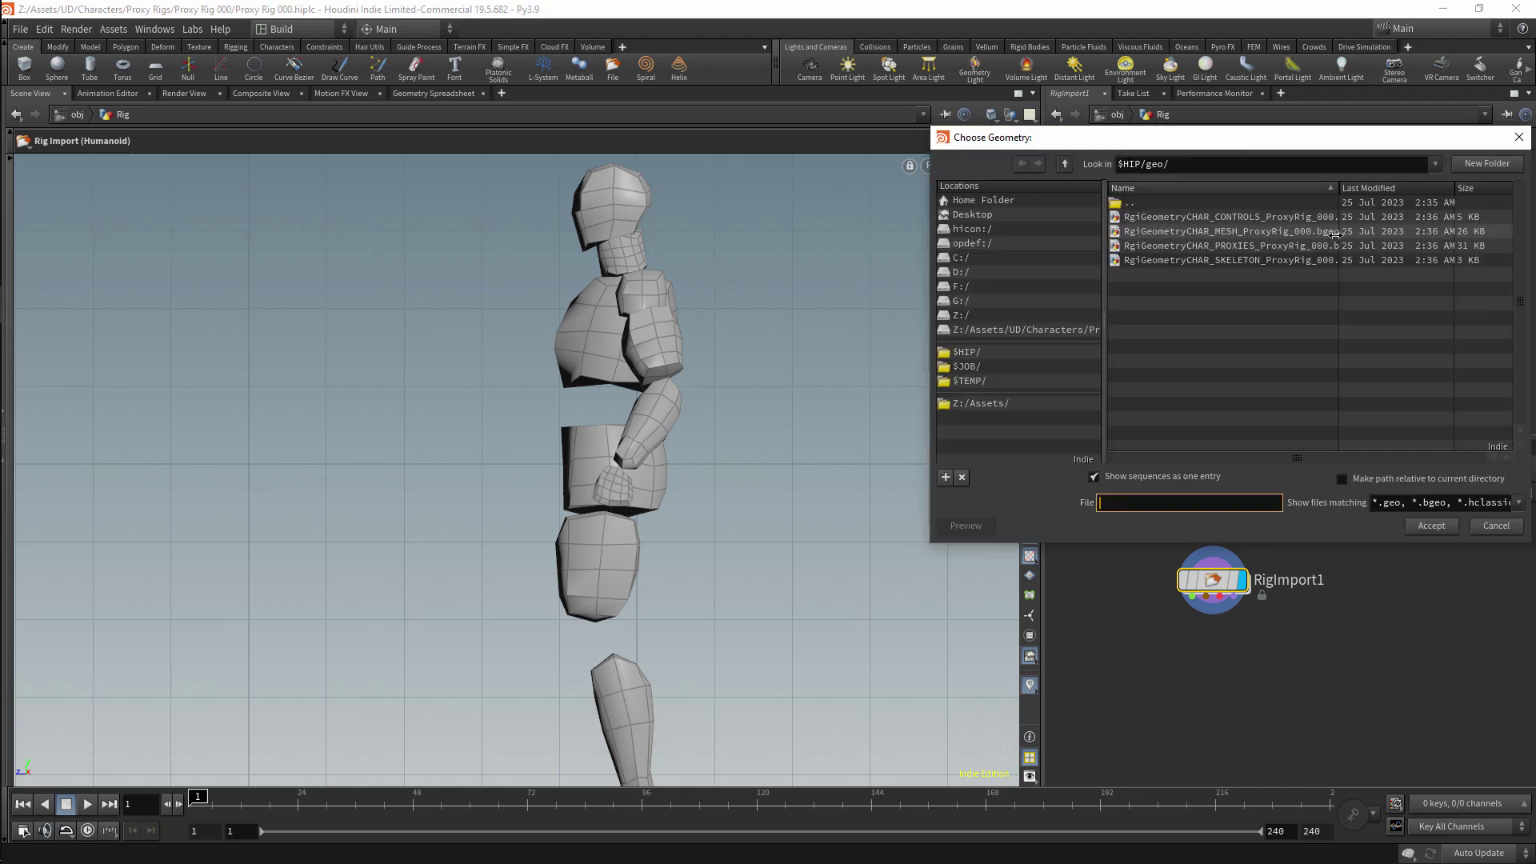
pyautogui.click(1248, 217)
pyautogui.click(1430, 527)
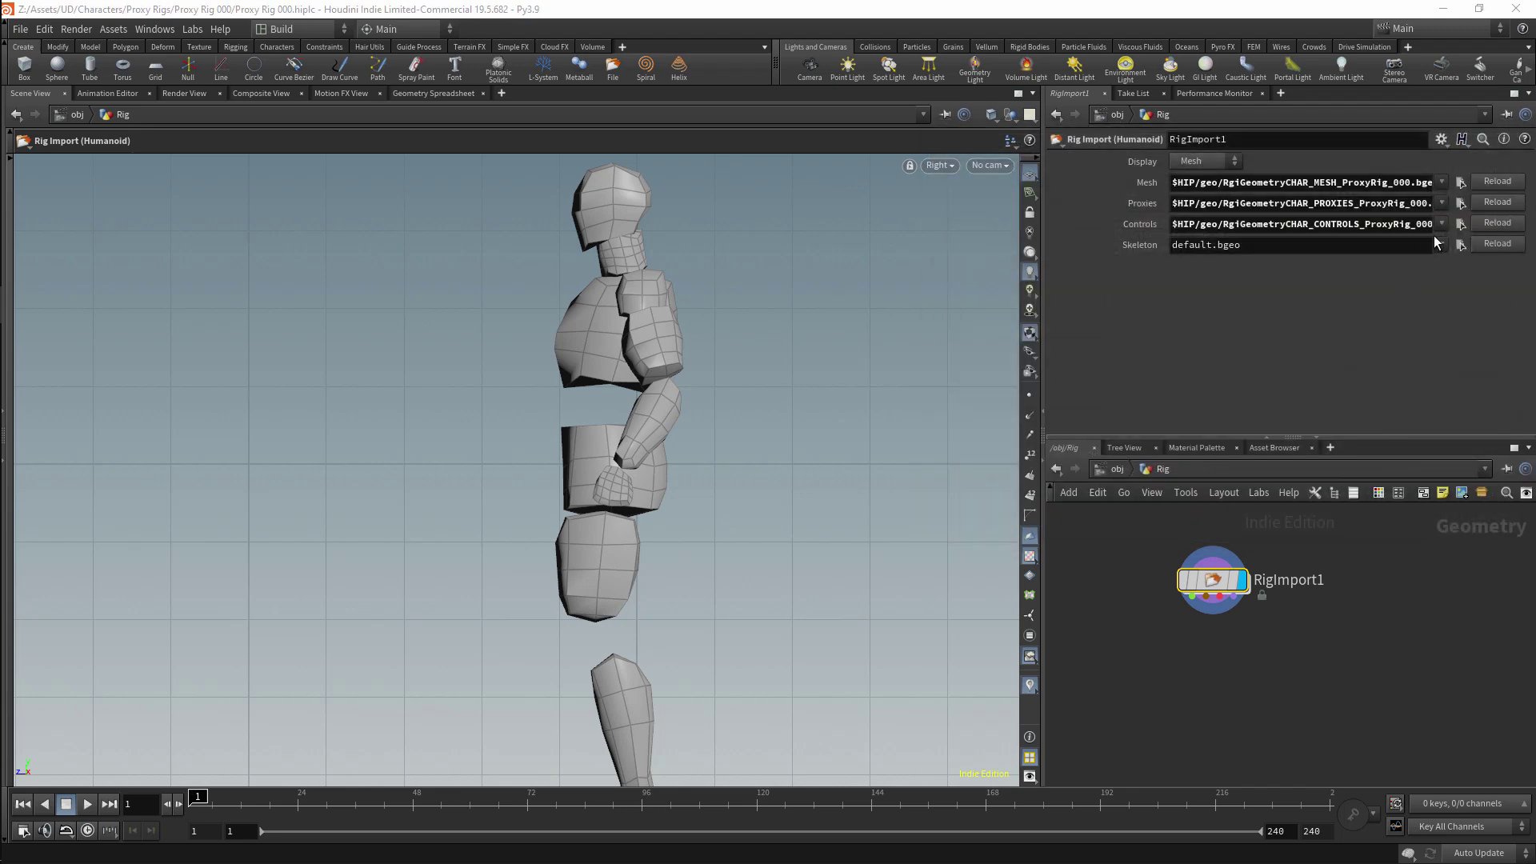
pyautogui.click(1460, 244)
pyautogui.click(1290, 261)
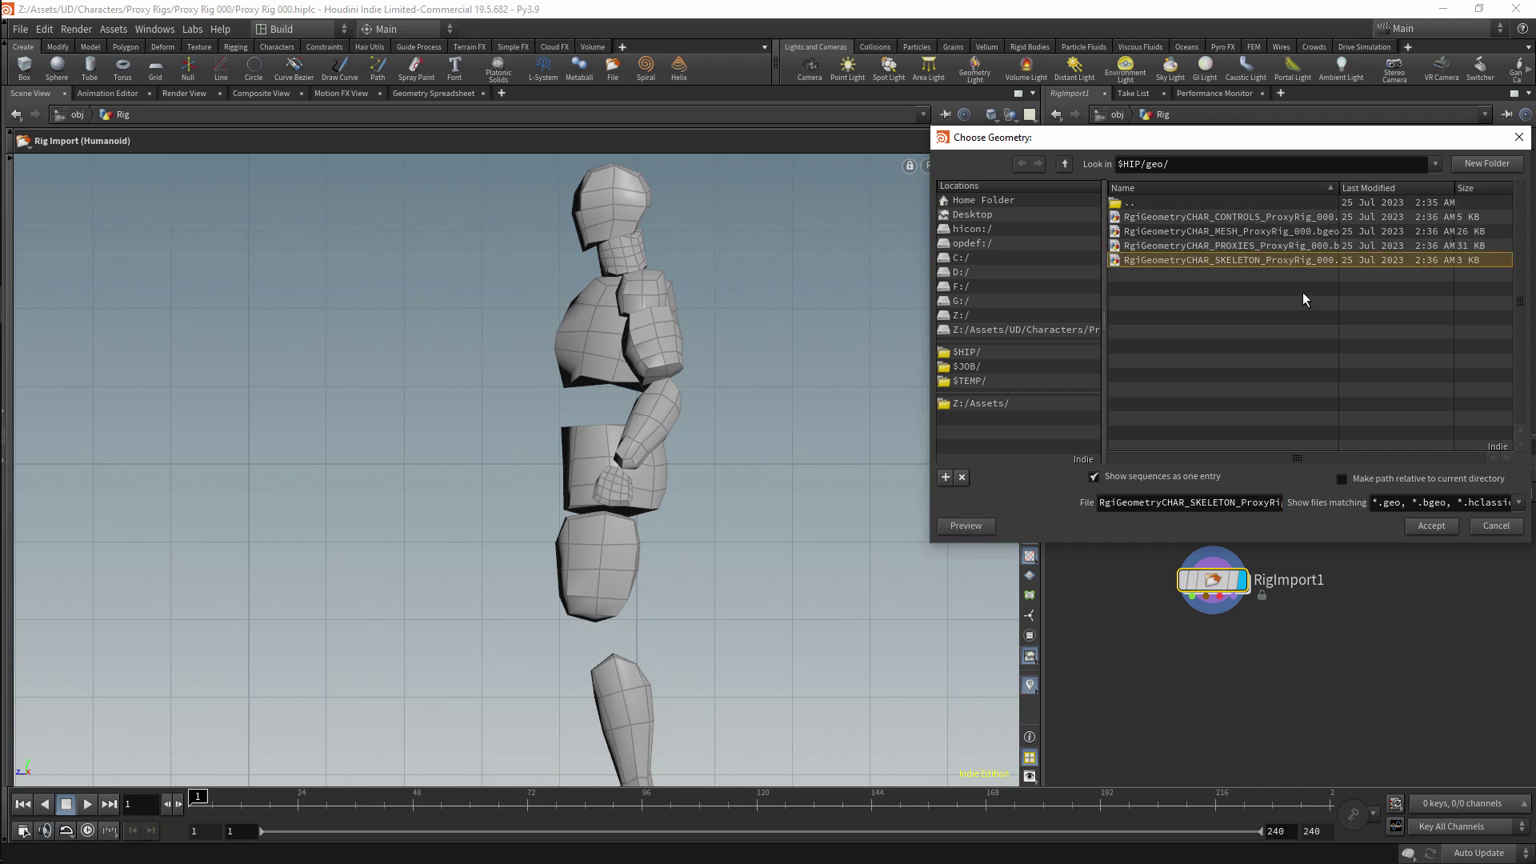
pyautogui.click(1430, 528)
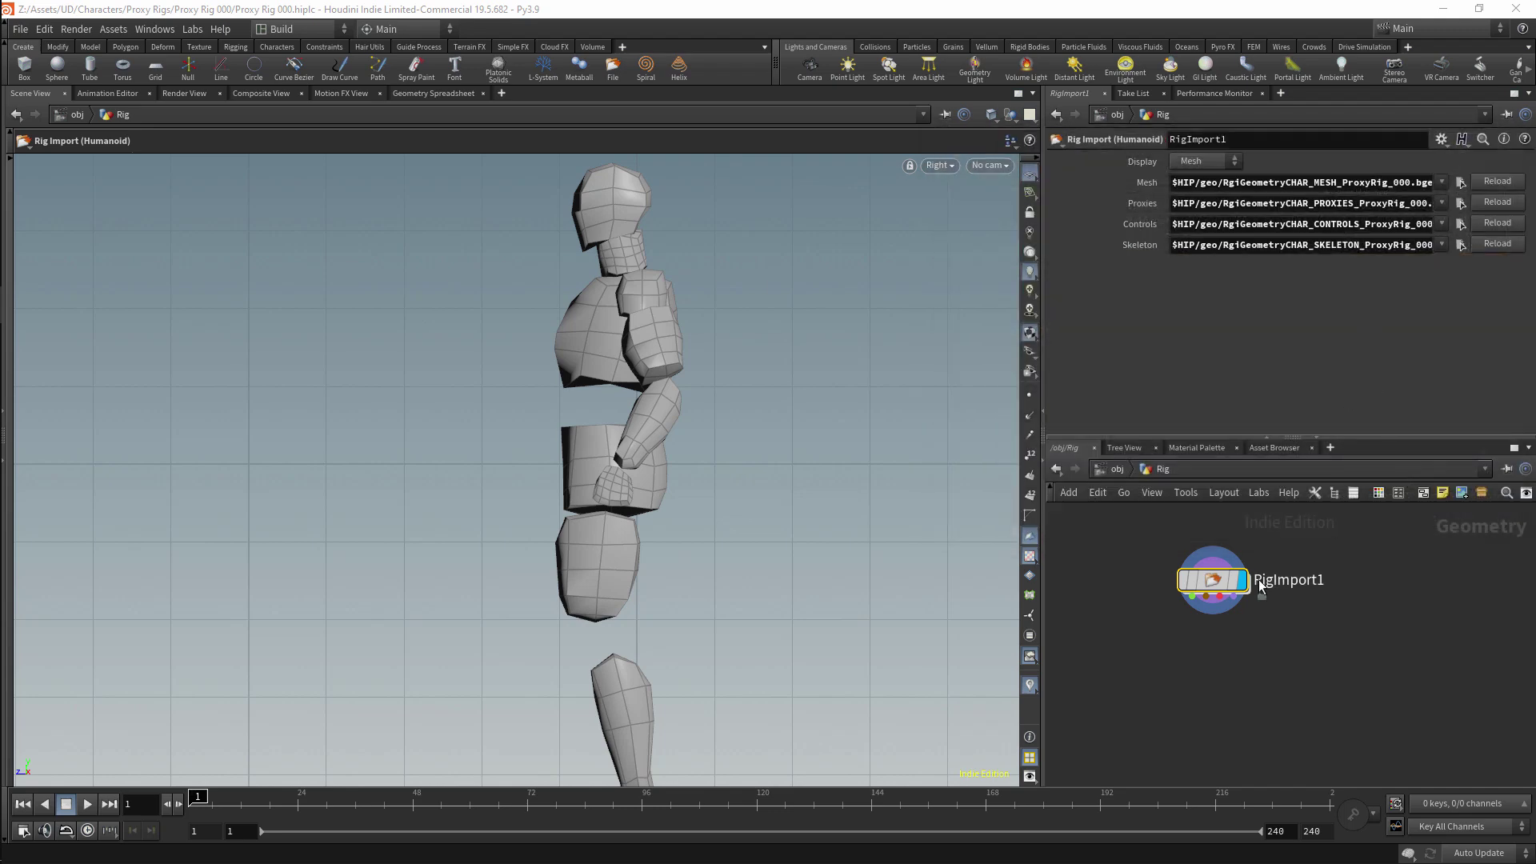
# Step: Add a Rig Main (Humanoid) node below RigImport1
pyautogui.press('Tab')
pyautogui.moveTo(1329, 186)
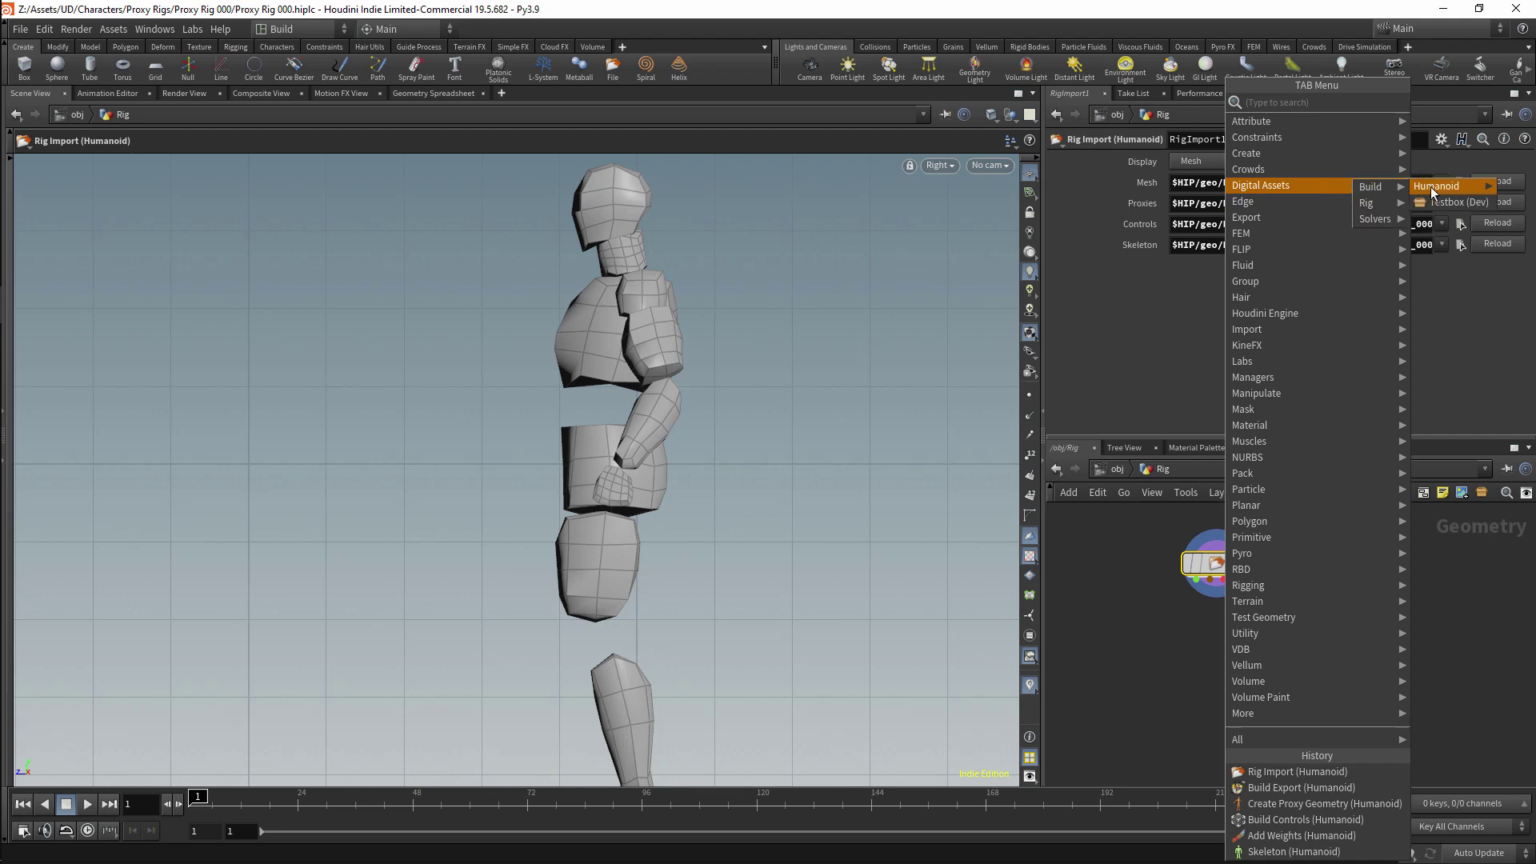
pyautogui.moveTo(1372, 201)
pyautogui.click(1299, 256)
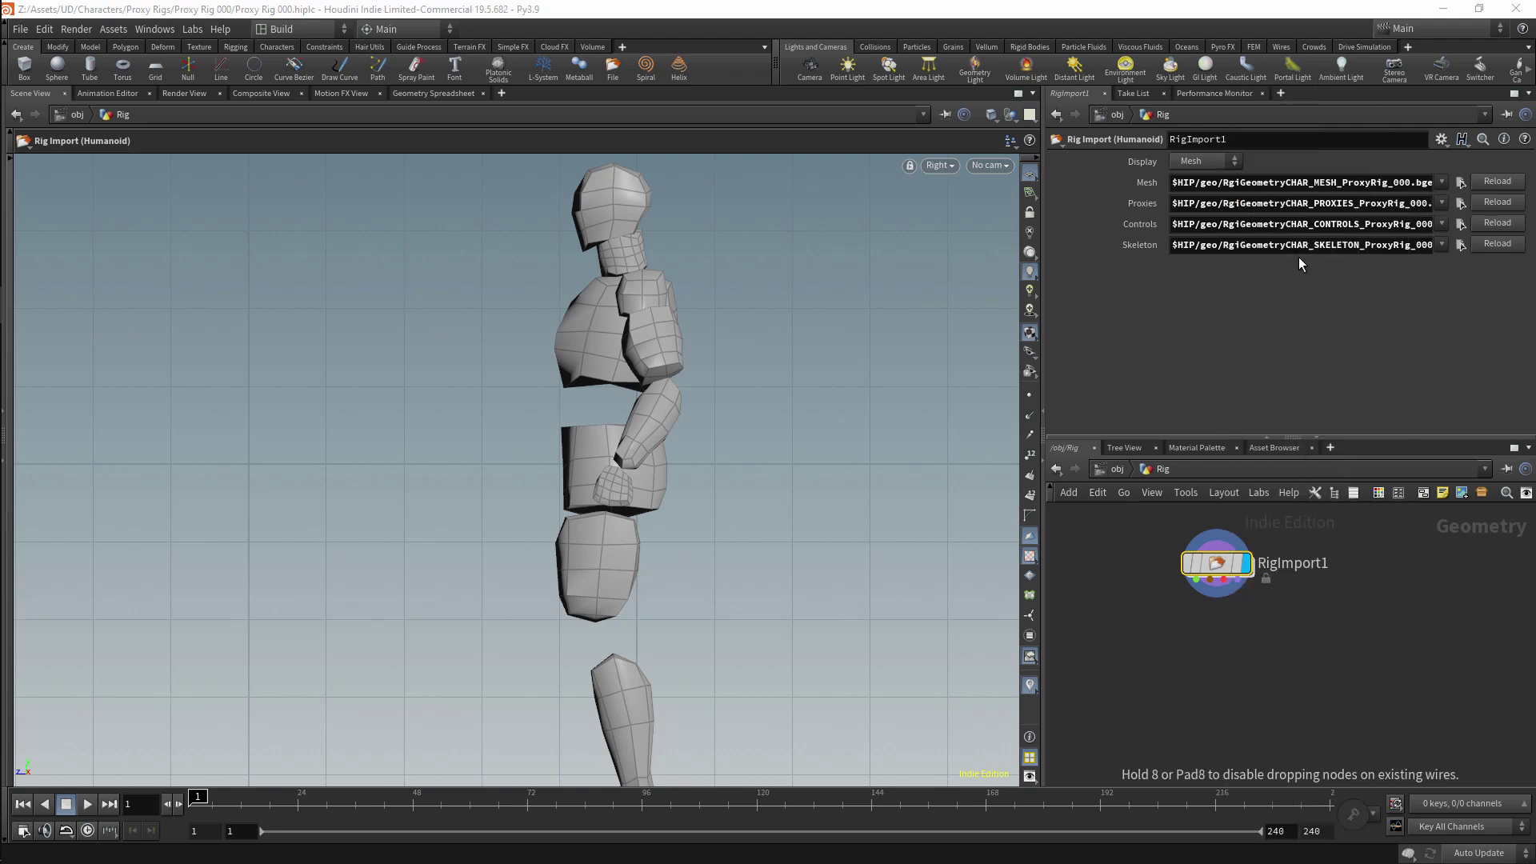
pyautogui.click(1198, 590)
# Step: Wire RigImport1's Mesh, Proxies, Controls and Skeleton outputs into the matching RigMain1 inputs, and display RigMain1
pyautogui.click(1198, 590)
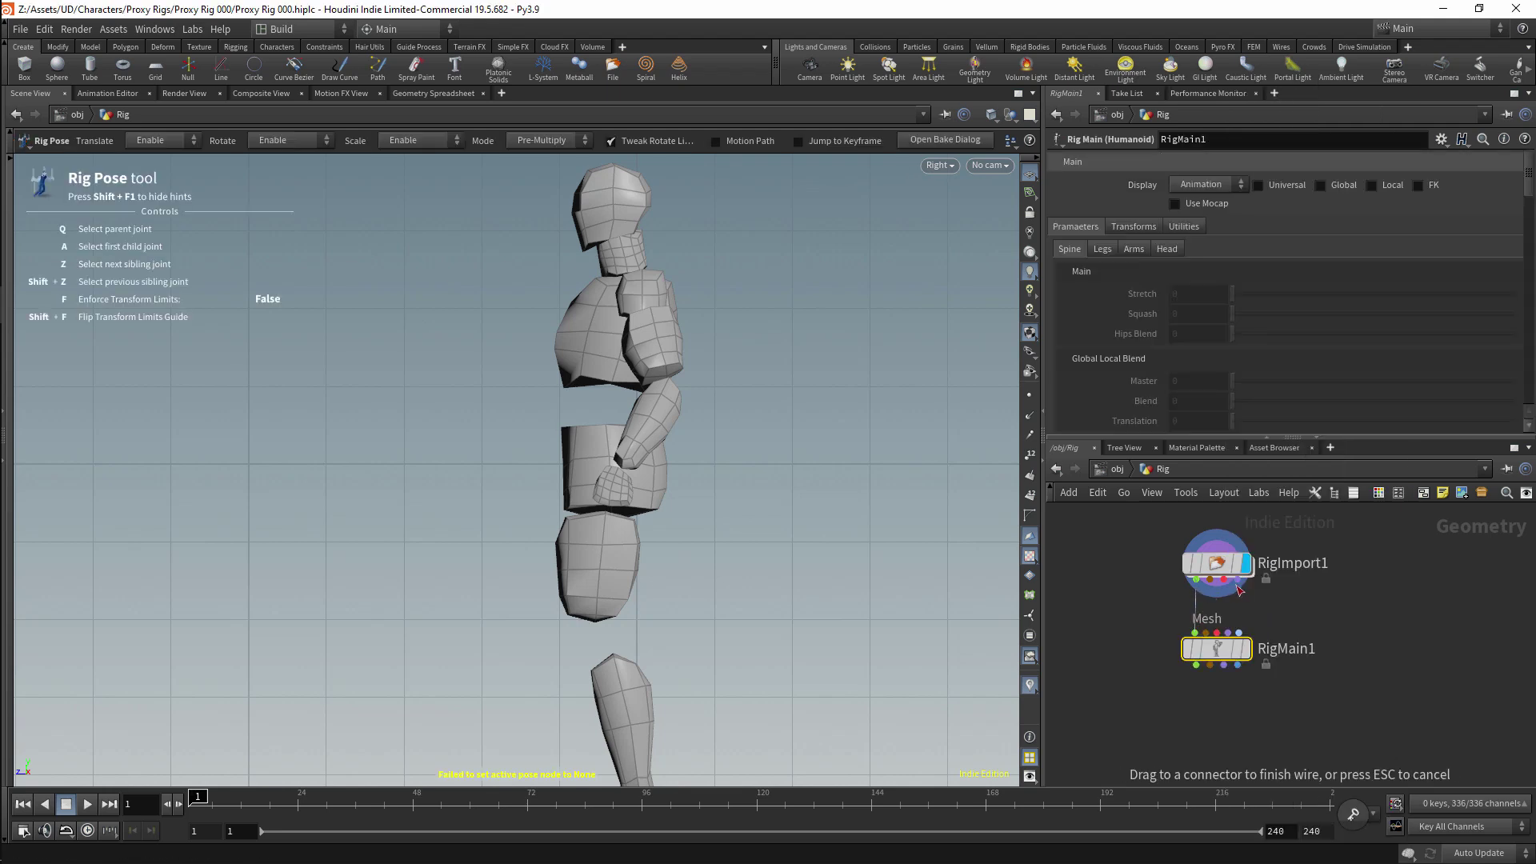
pyautogui.click(1196, 633)
pyautogui.click(1210, 580)
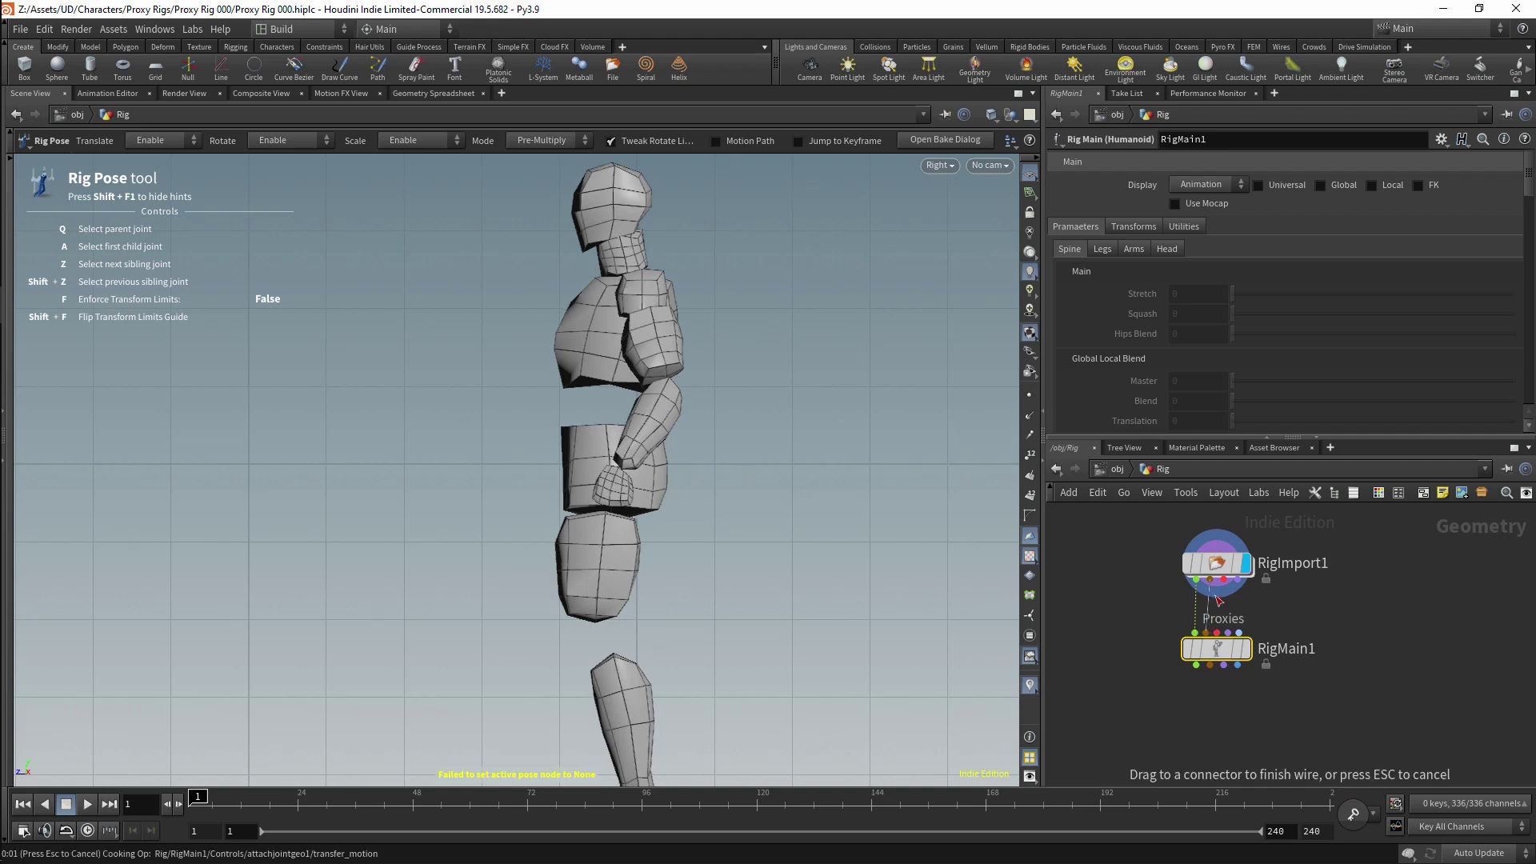
pyautogui.click(1206, 633)
pyautogui.click(1224, 580)
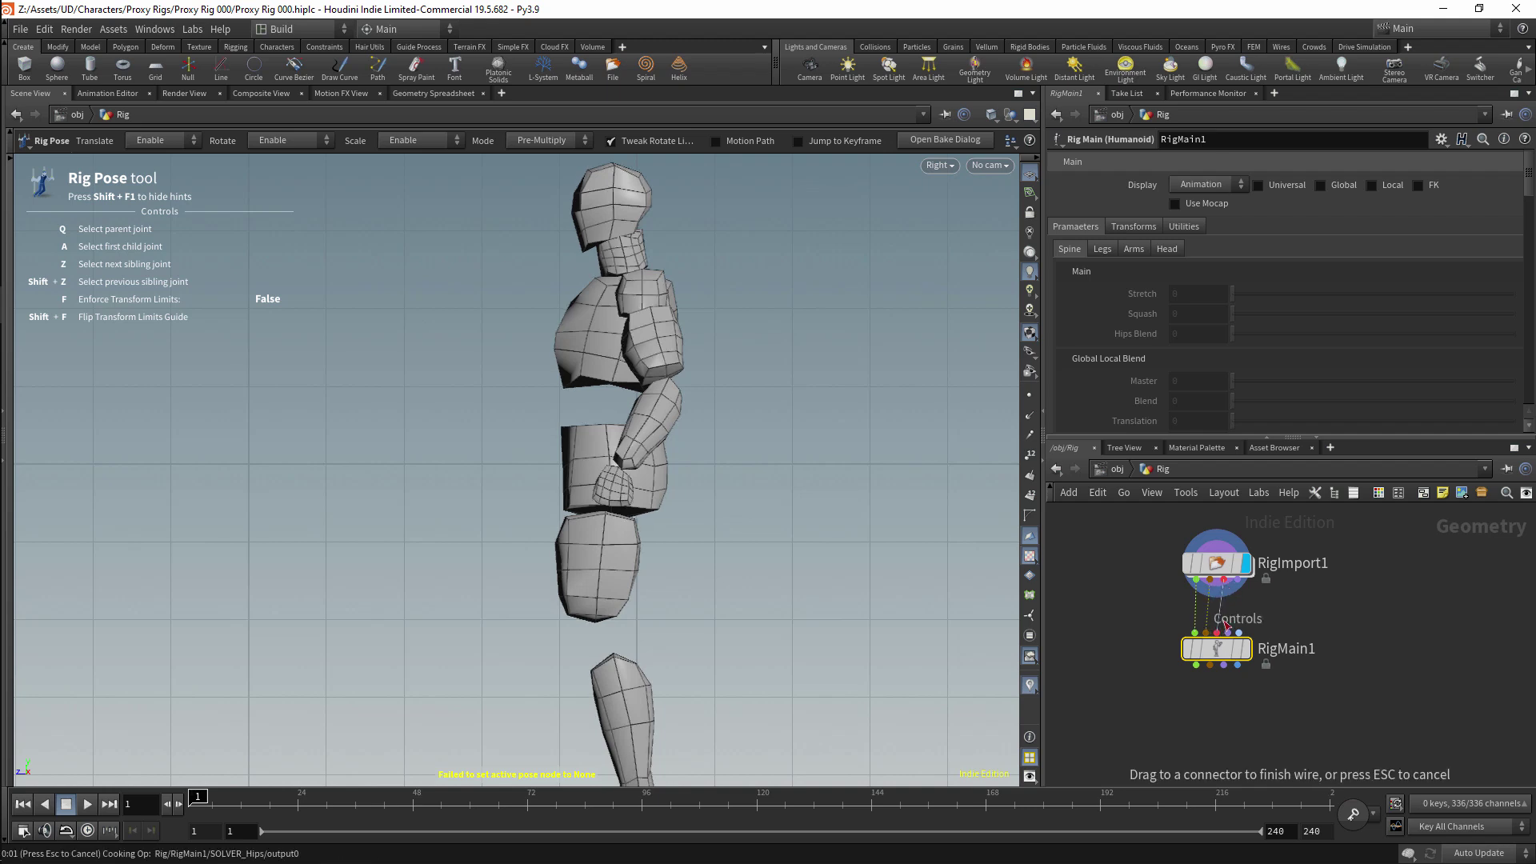
pyautogui.click(1228, 620)
pyautogui.click(1229, 632)
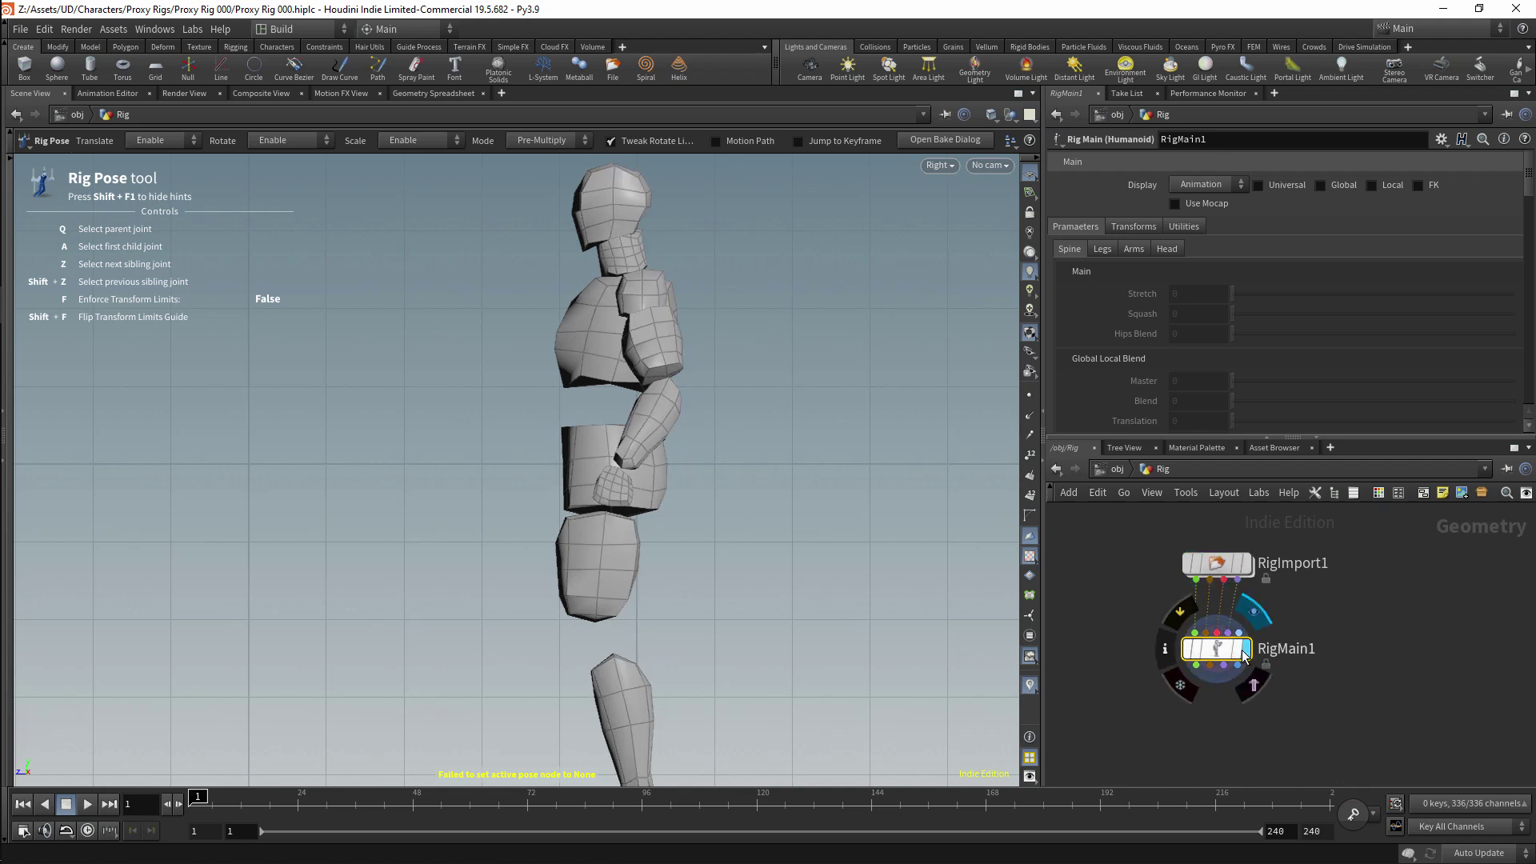
pyautogui.click(1247, 649)
# Step: Set RigMain1's display to Animation and show the Local controls
pyautogui.click(1237, 184)
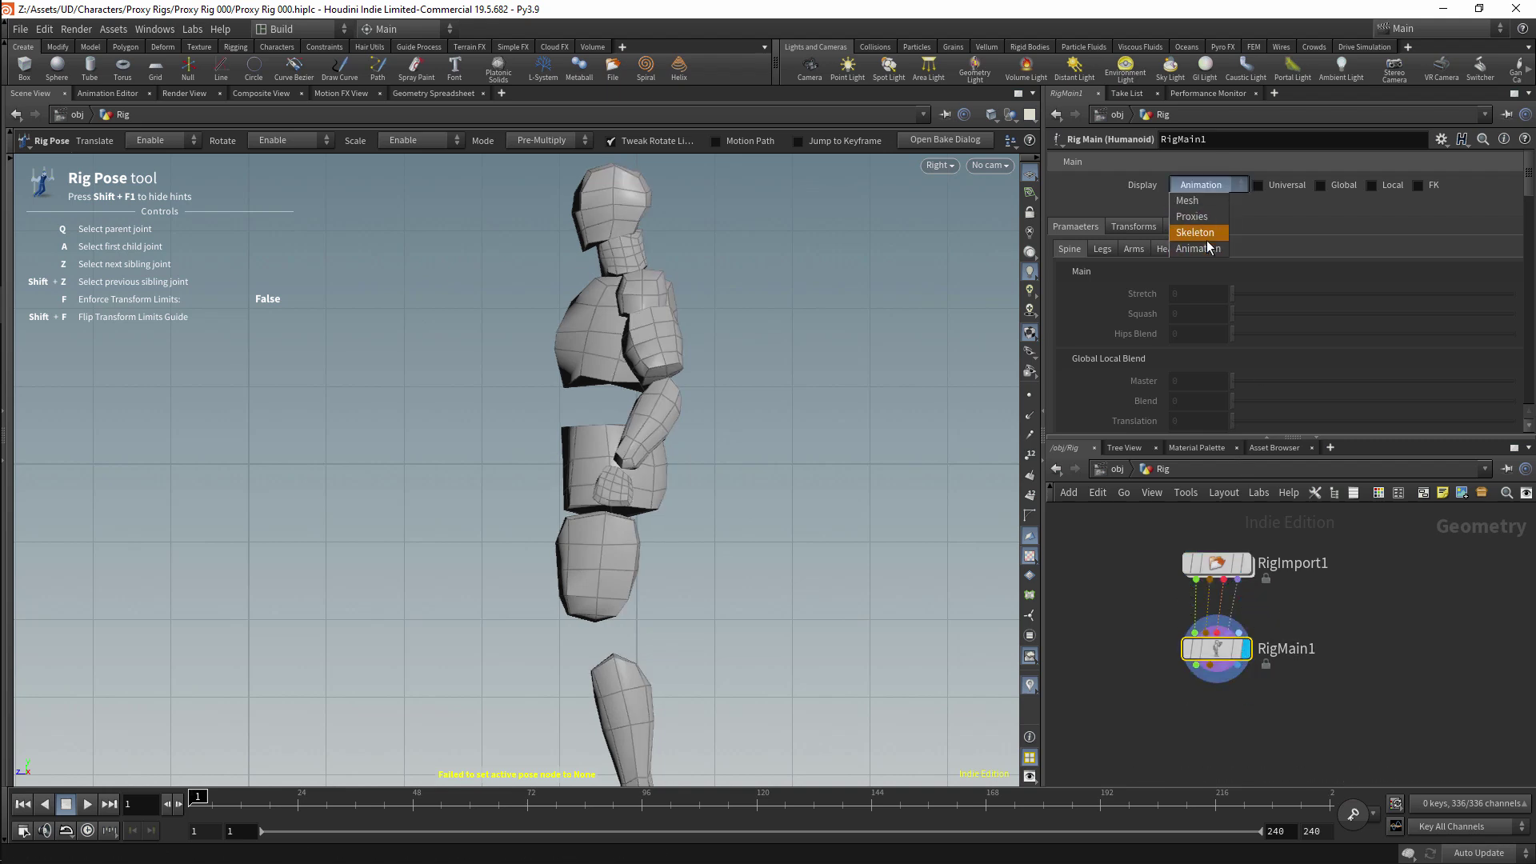
pyautogui.click(1201, 234)
pyautogui.click(1241, 185)
pyautogui.click(1200, 251)
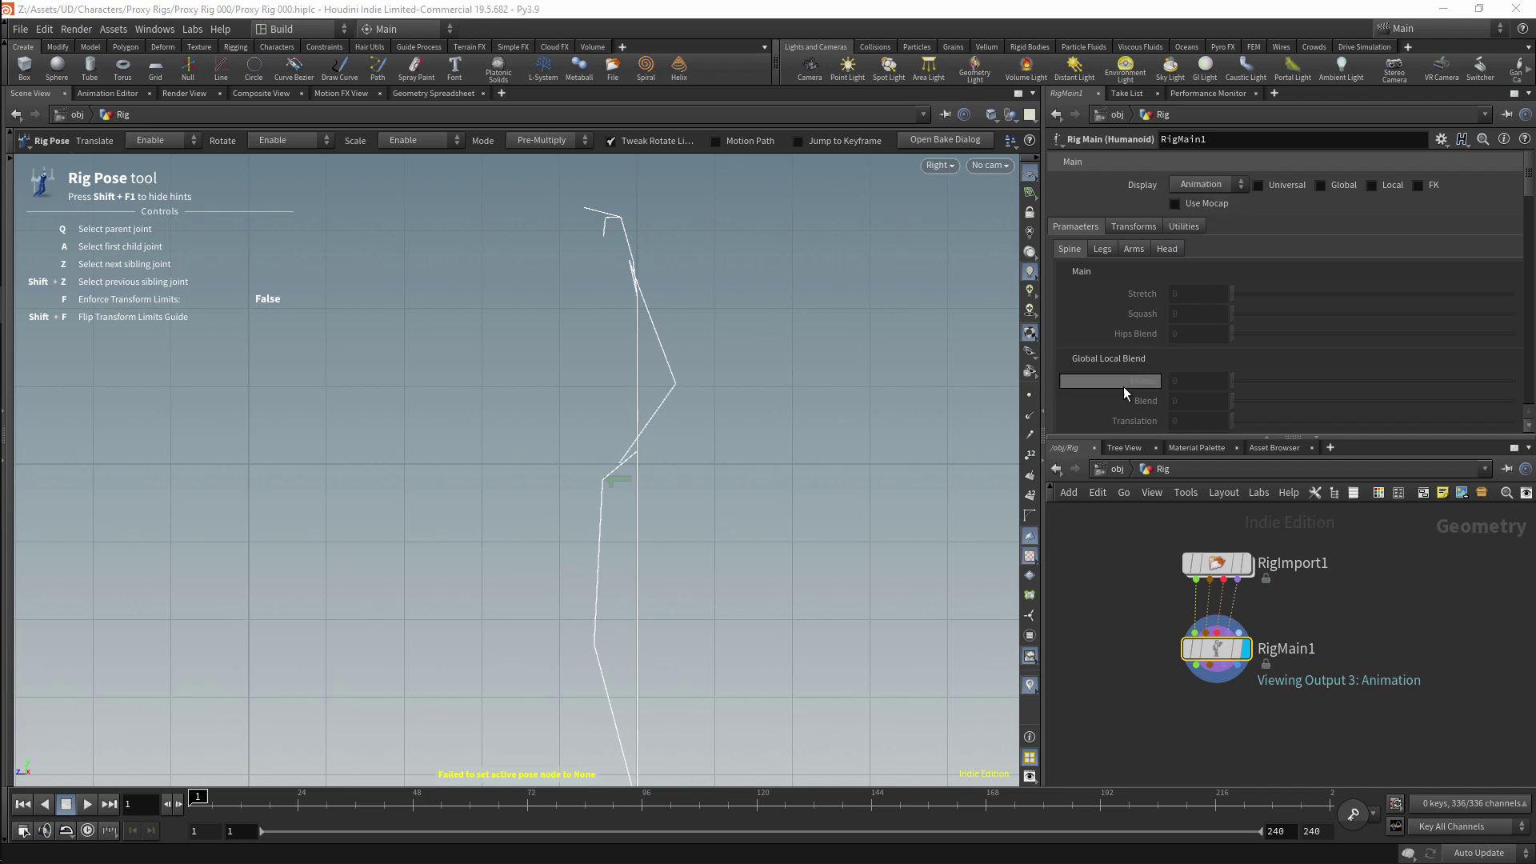
pyautogui.click(1373, 185)
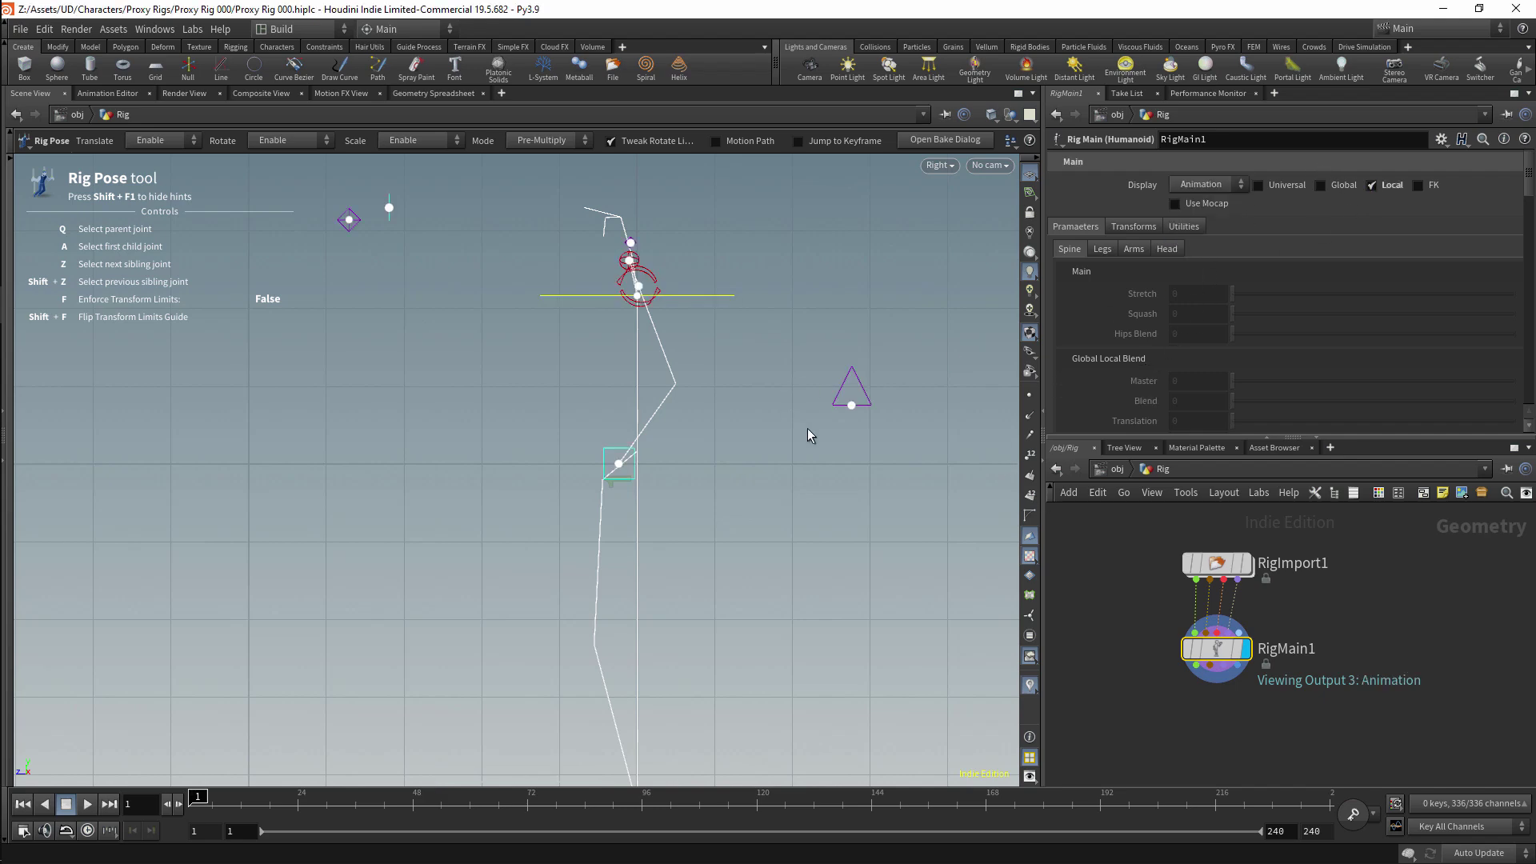
# Step: Move the CONTLeftArmUp control upward and away from the body in the perspective view
pyautogui.press('space')
pyautogui.moveTo(808, 435); pyautogui.dragTo(640, 296)
pyautogui.click(714, 423)
pyautogui.press('space')
pyautogui.click(699, 388)
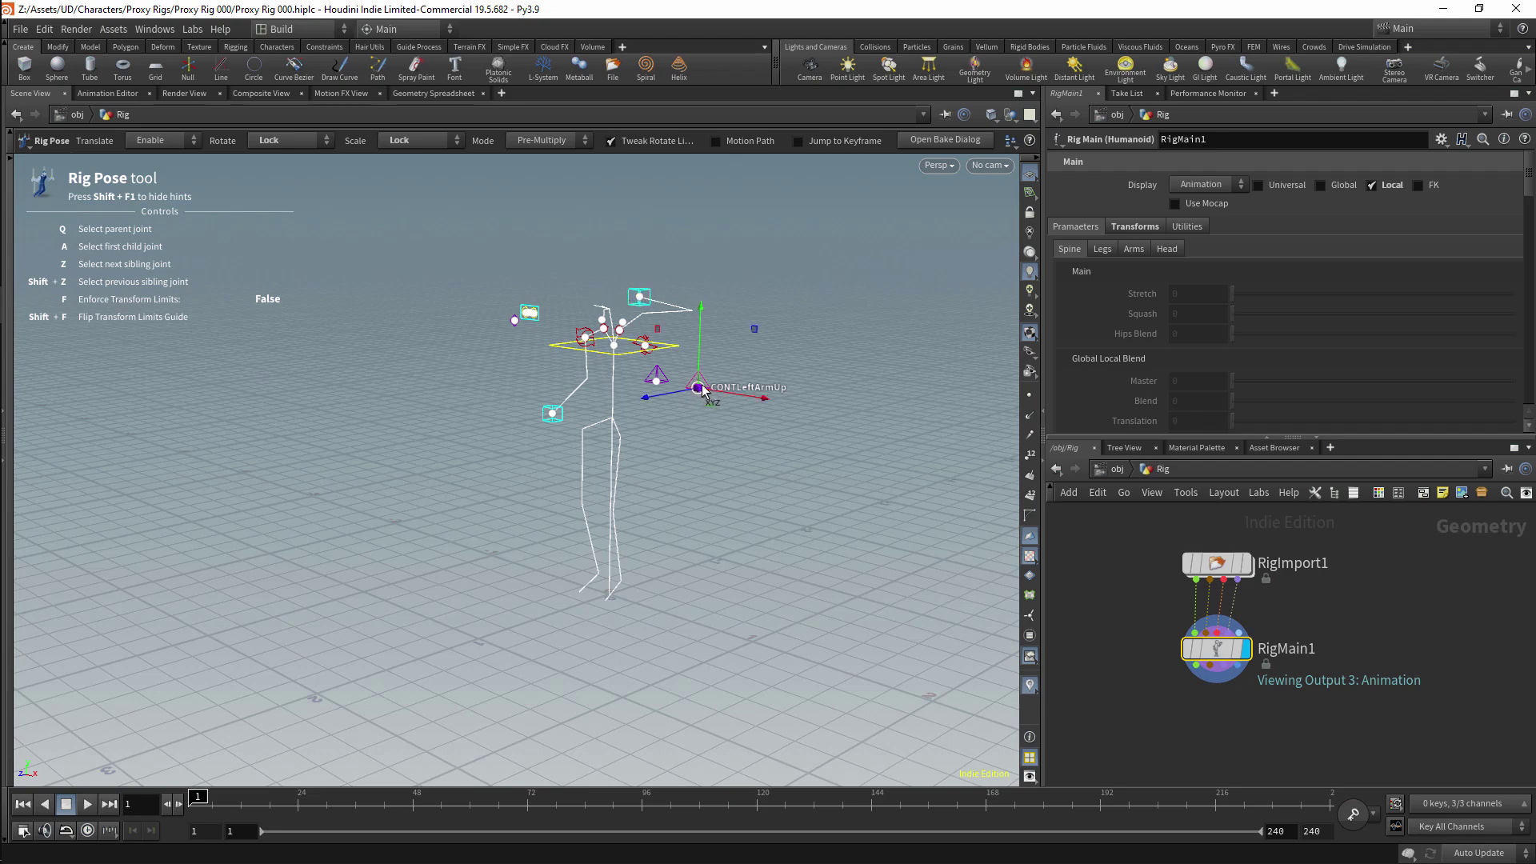
pyautogui.moveTo(703, 390); pyautogui.dragTo(762, 344)
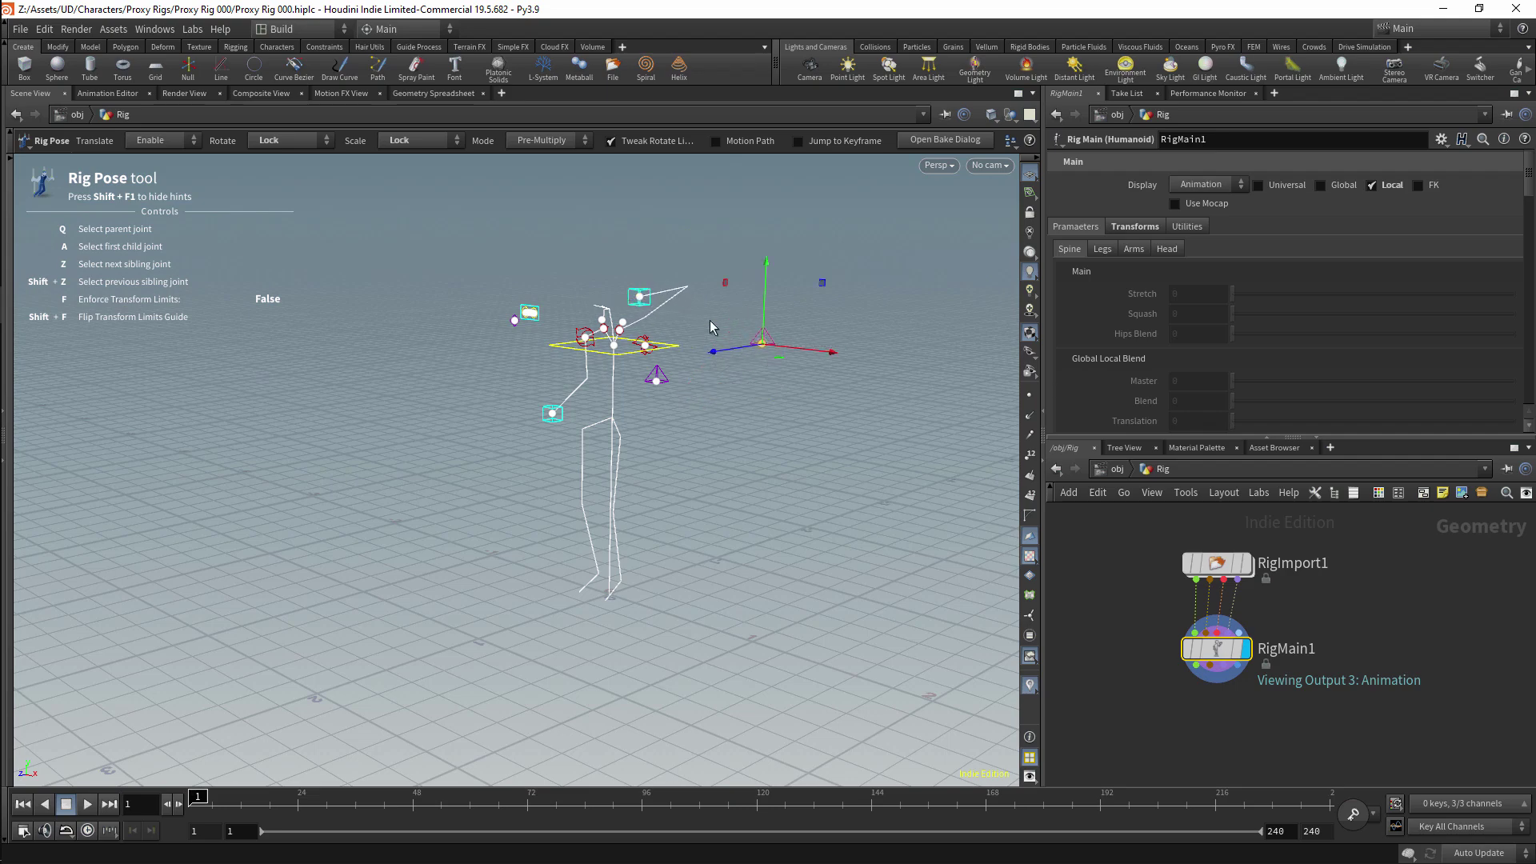
# Step: Move the CONTLeftWristLocal control down and out to the side so the raised left arm lowers
pyautogui.click(645, 304)
pyautogui.moveTo(645, 304); pyautogui.dragTo(780, 390)
pyautogui.press('space')
pyautogui.moveTo(747, 329); pyautogui.dragTo(680, 255)
pyautogui.press('space')
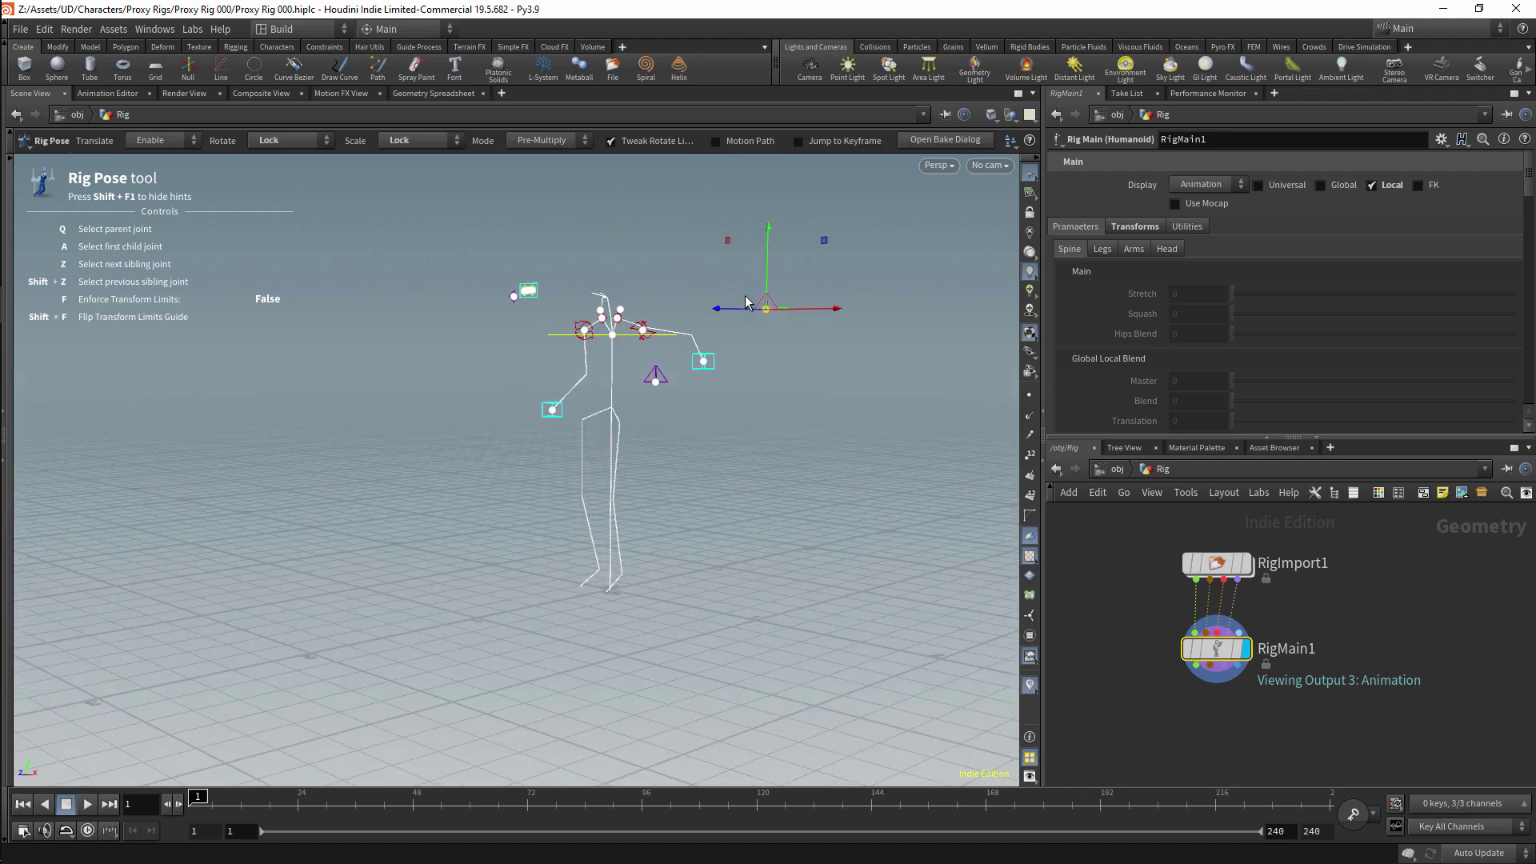
# Step: Reposition the CONTLeftArmUp control above the left arm to test the elbow direction
pyautogui.moveTo(765, 305); pyautogui.dragTo(743, 345)
pyautogui.press('space')
pyautogui.press('space')
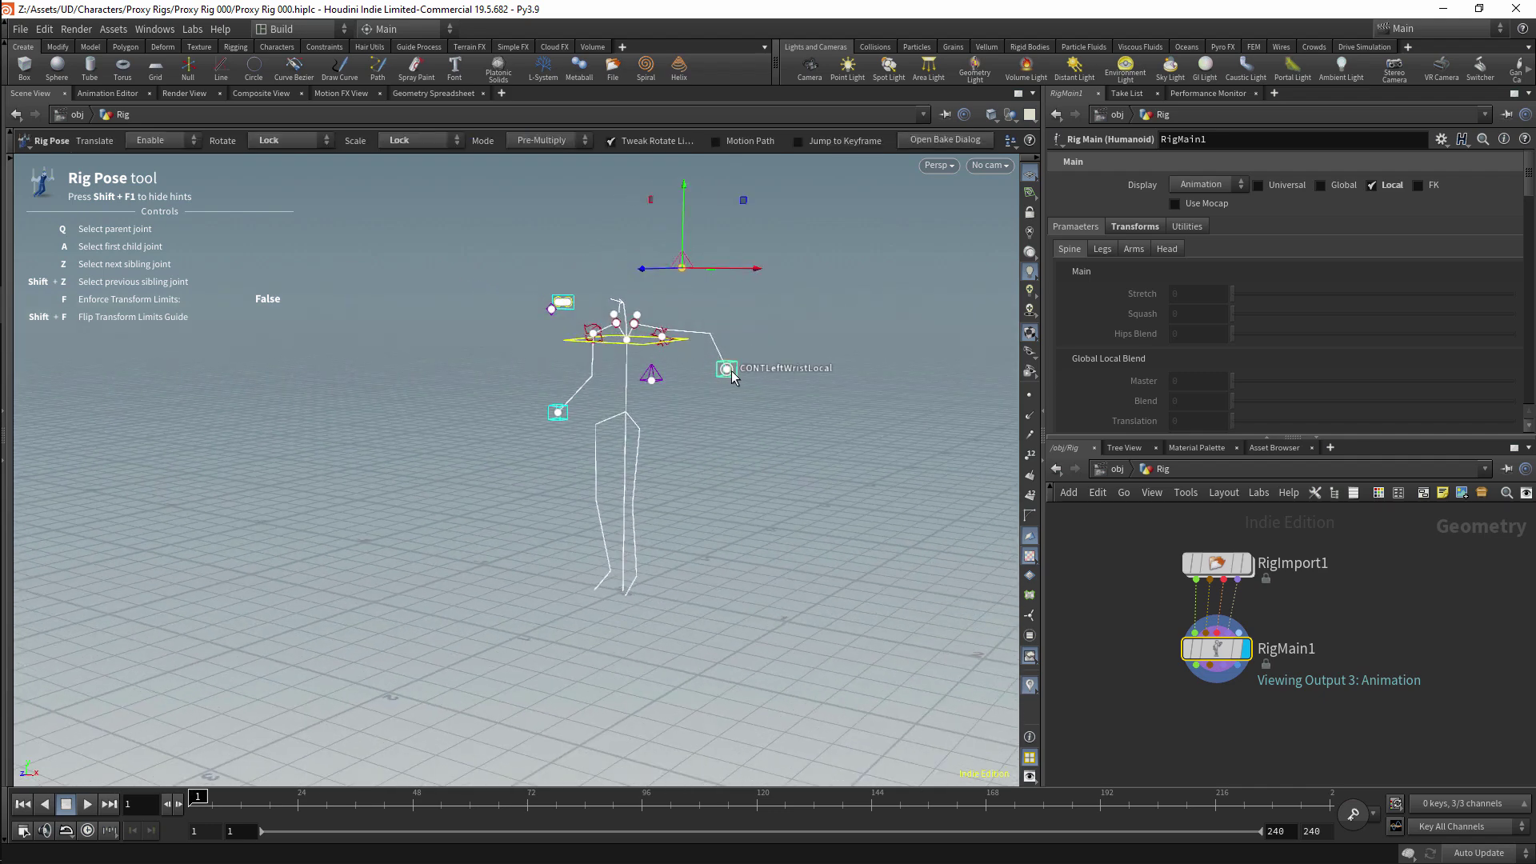
# Step: Move the CONTLeftWristLocal control up and away from the body to raise the left arm
pyautogui.click(728, 374)
pyautogui.moveTo(730, 376); pyautogui.dragTo(848, 298)
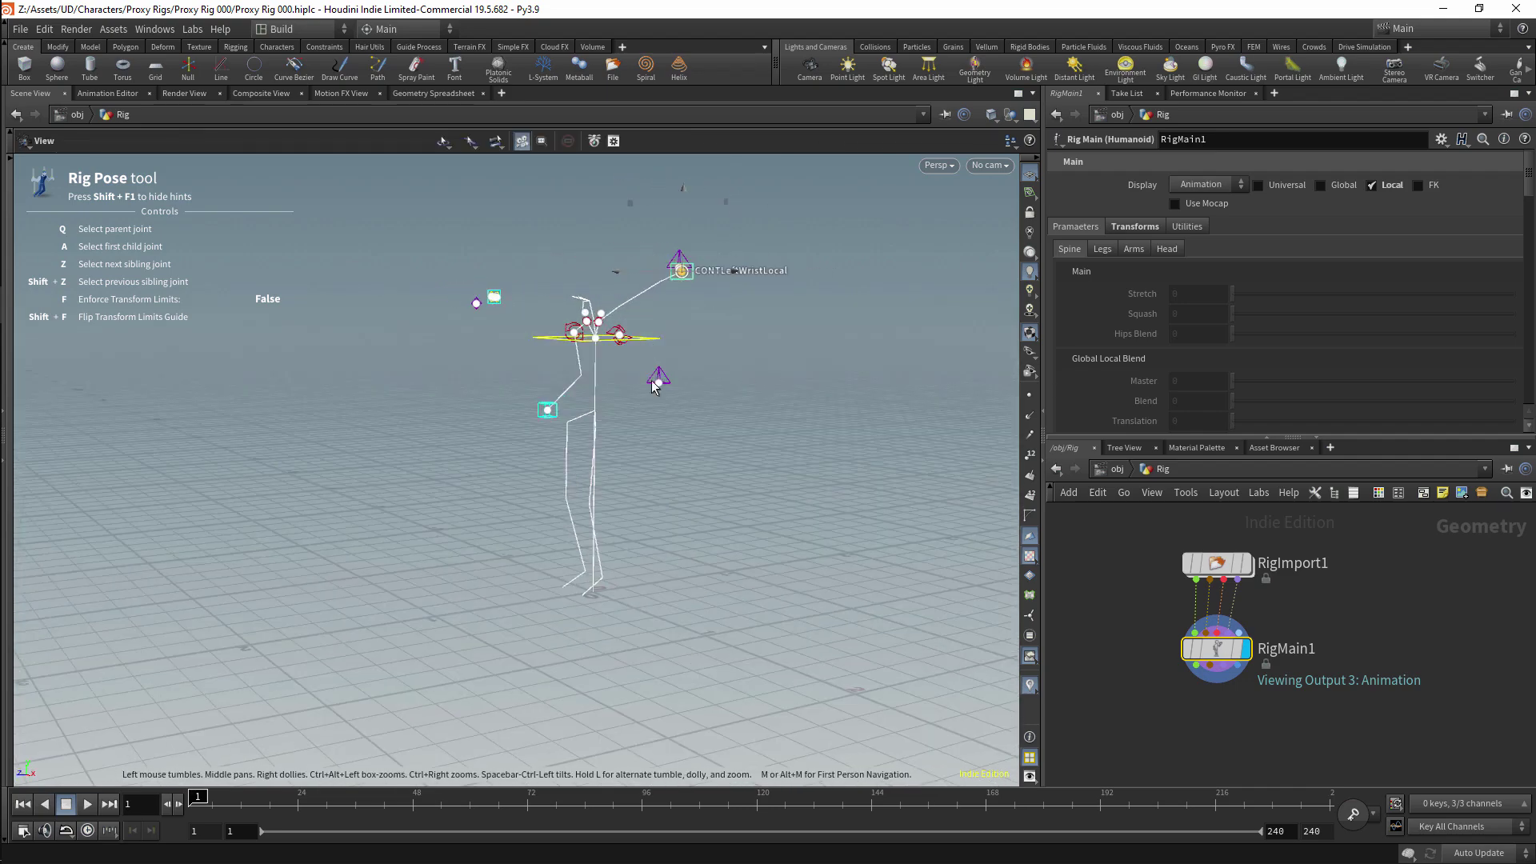
# Step: Show the Universal controls and test the lower body by raising the left leg control and shifting CONTHips forward
pyautogui.click(1274, 186)
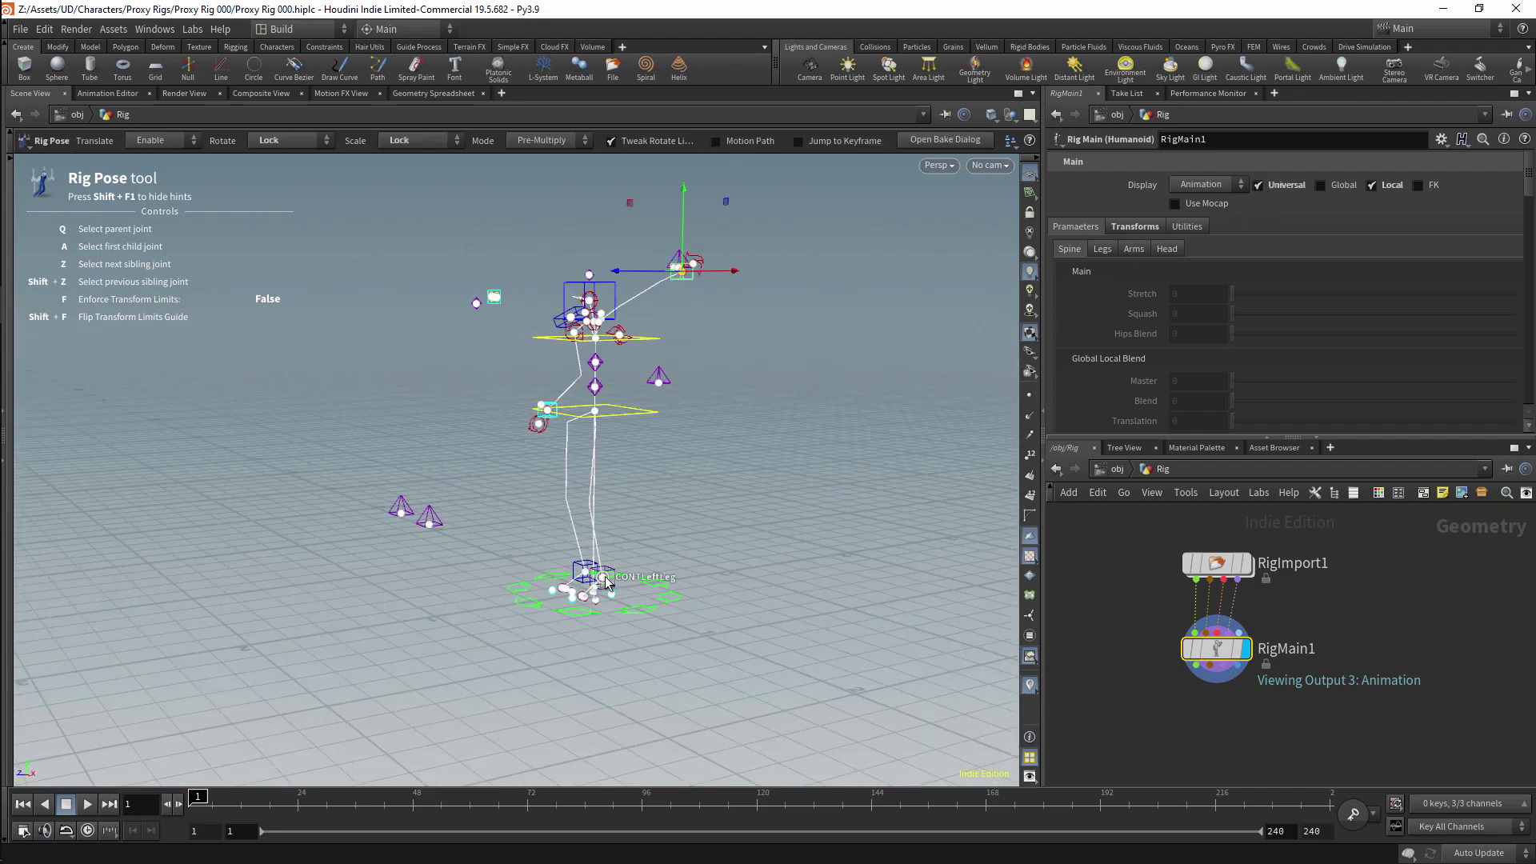
pyautogui.click(601, 585)
pyautogui.moveTo(601, 589); pyautogui.dragTo(584, 413)
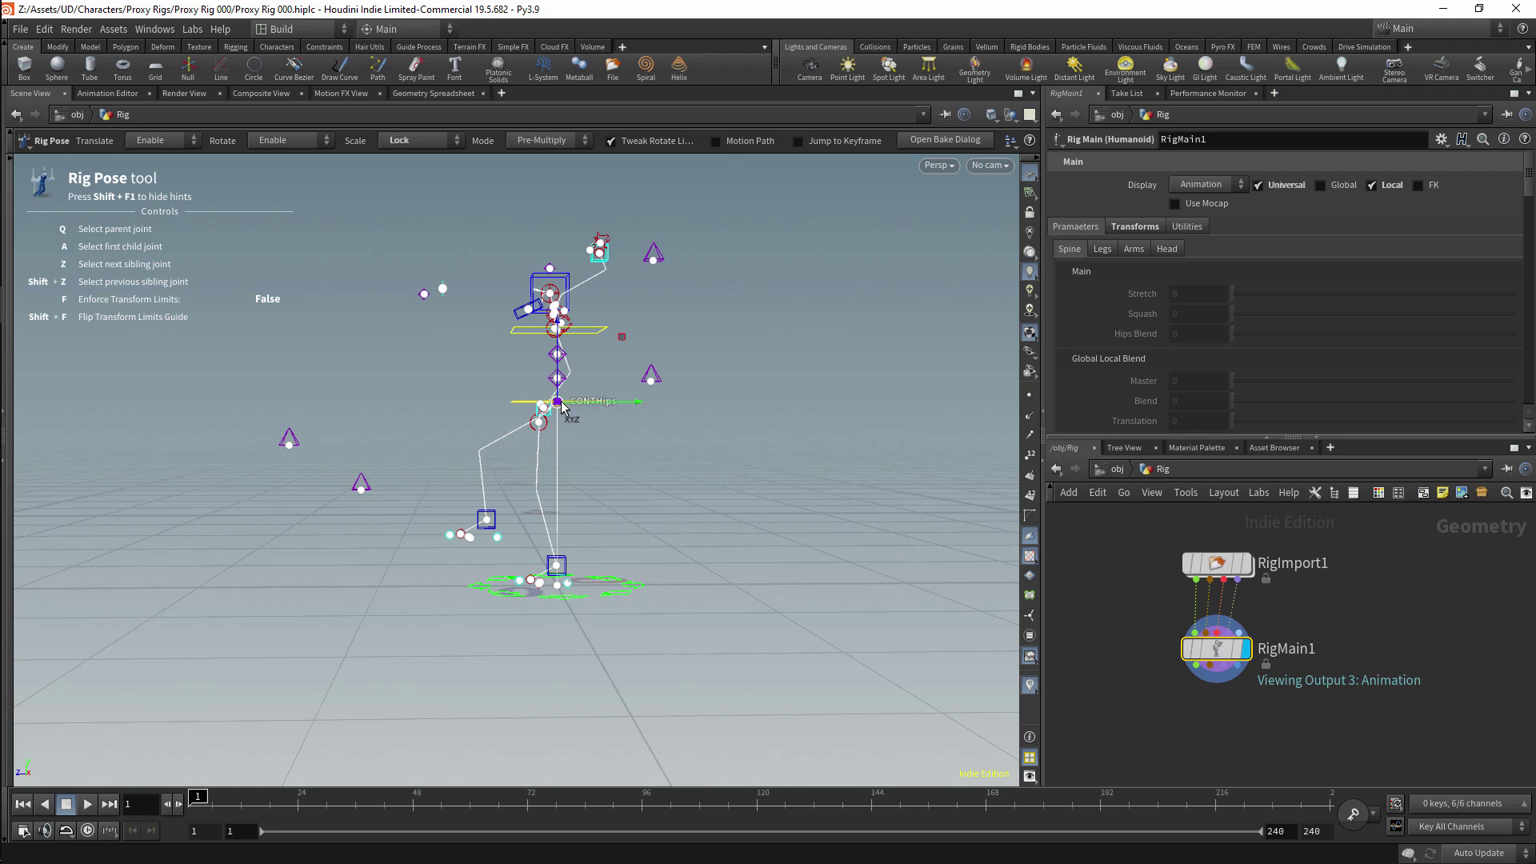
pyautogui.moveTo(561, 406); pyautogui.dragTo(475, 400)
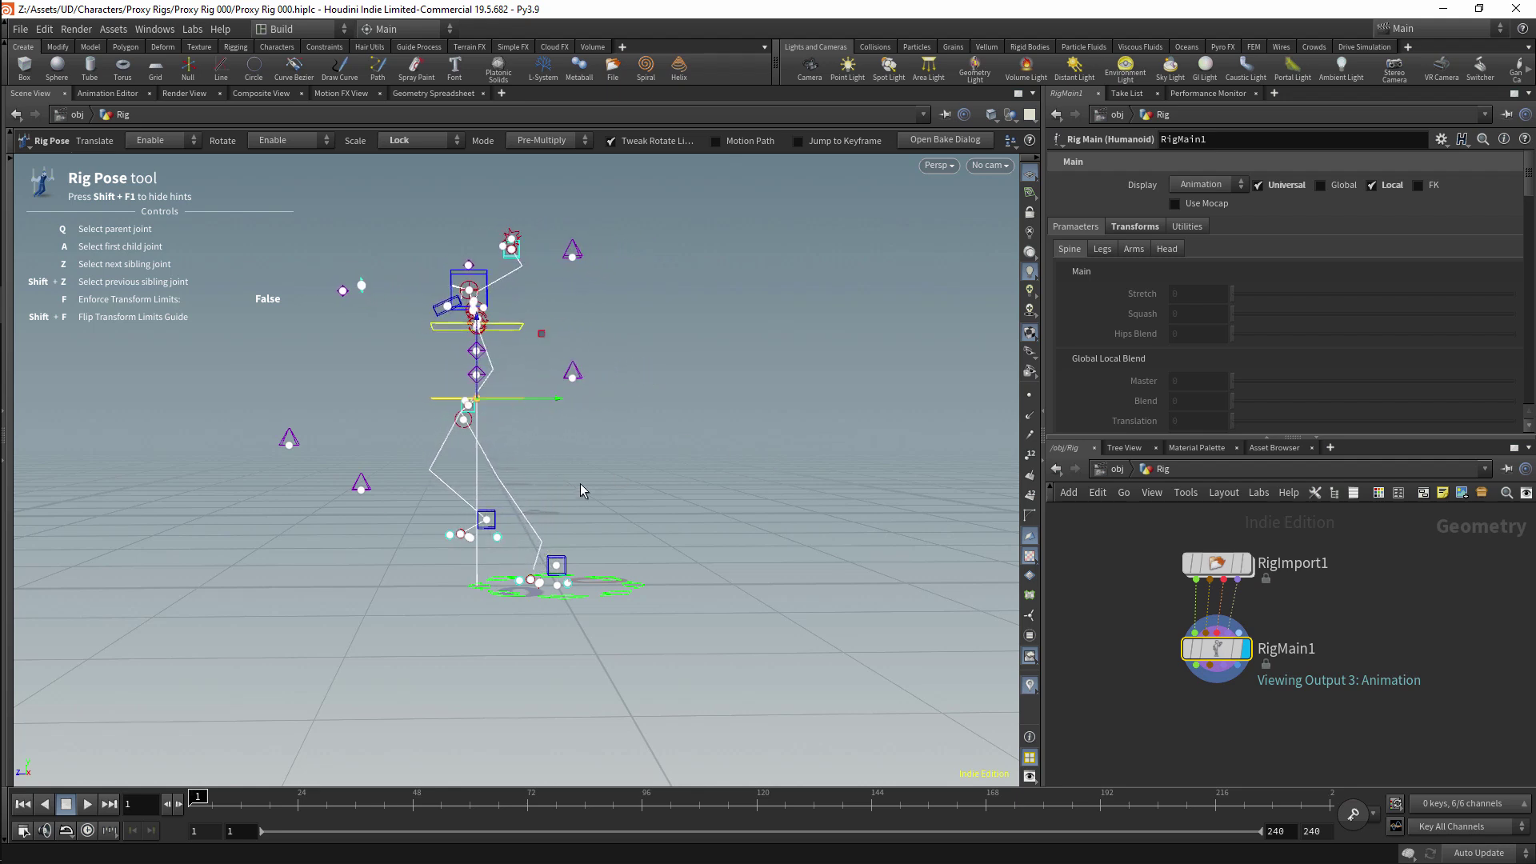
# Step: Add a Rig Display (Humanoid) node below RigMain1
pyautogui.moveTo(1252, 729); pyautogui.dragTo(1249, 644, button='middle')
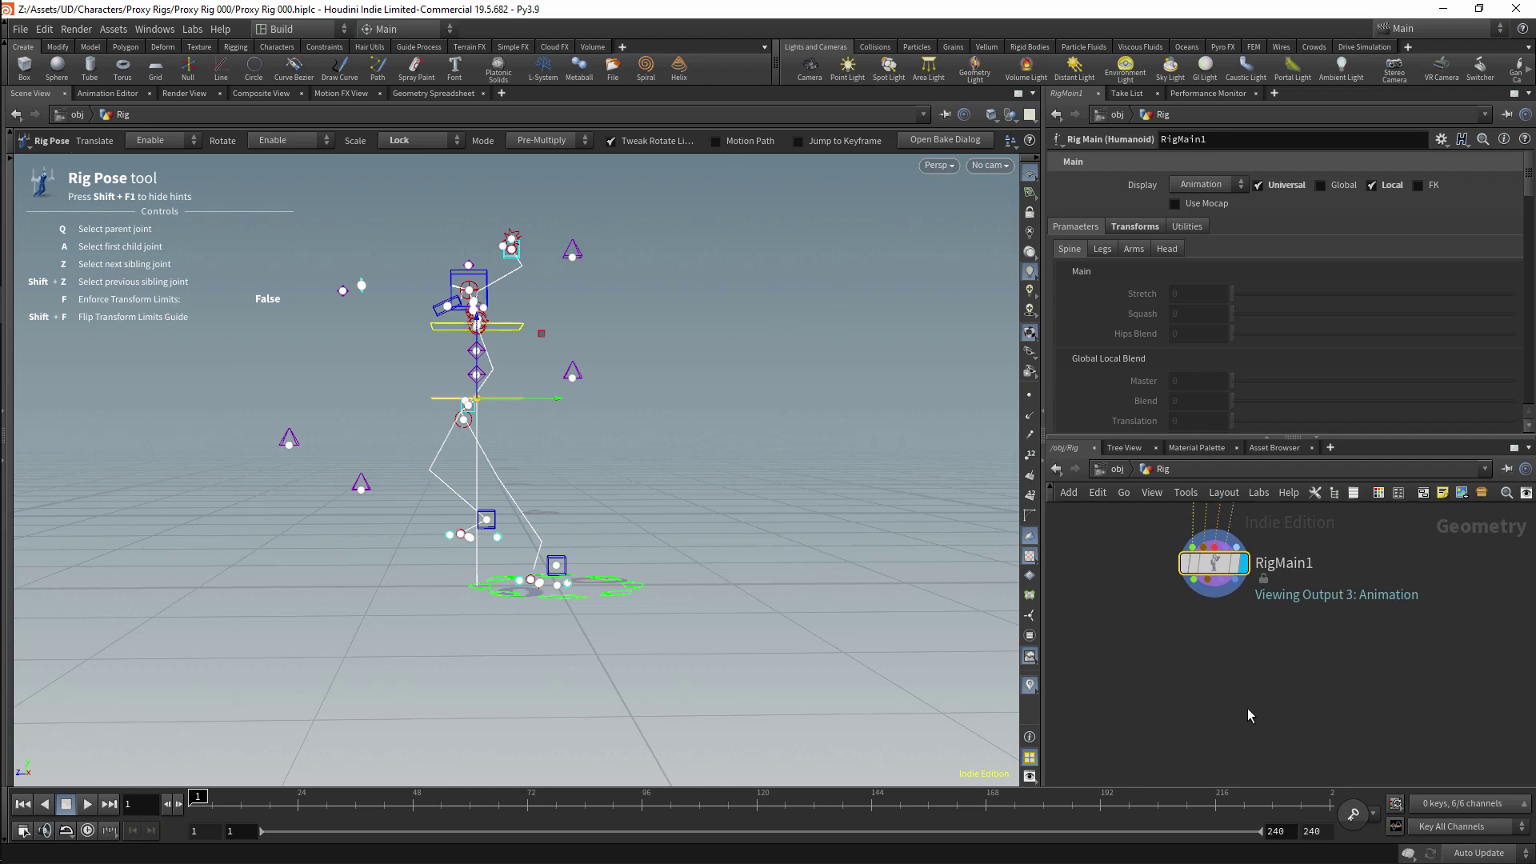
pyautogui.press('Tab')
pyautogui.moveTo(1309, 186)
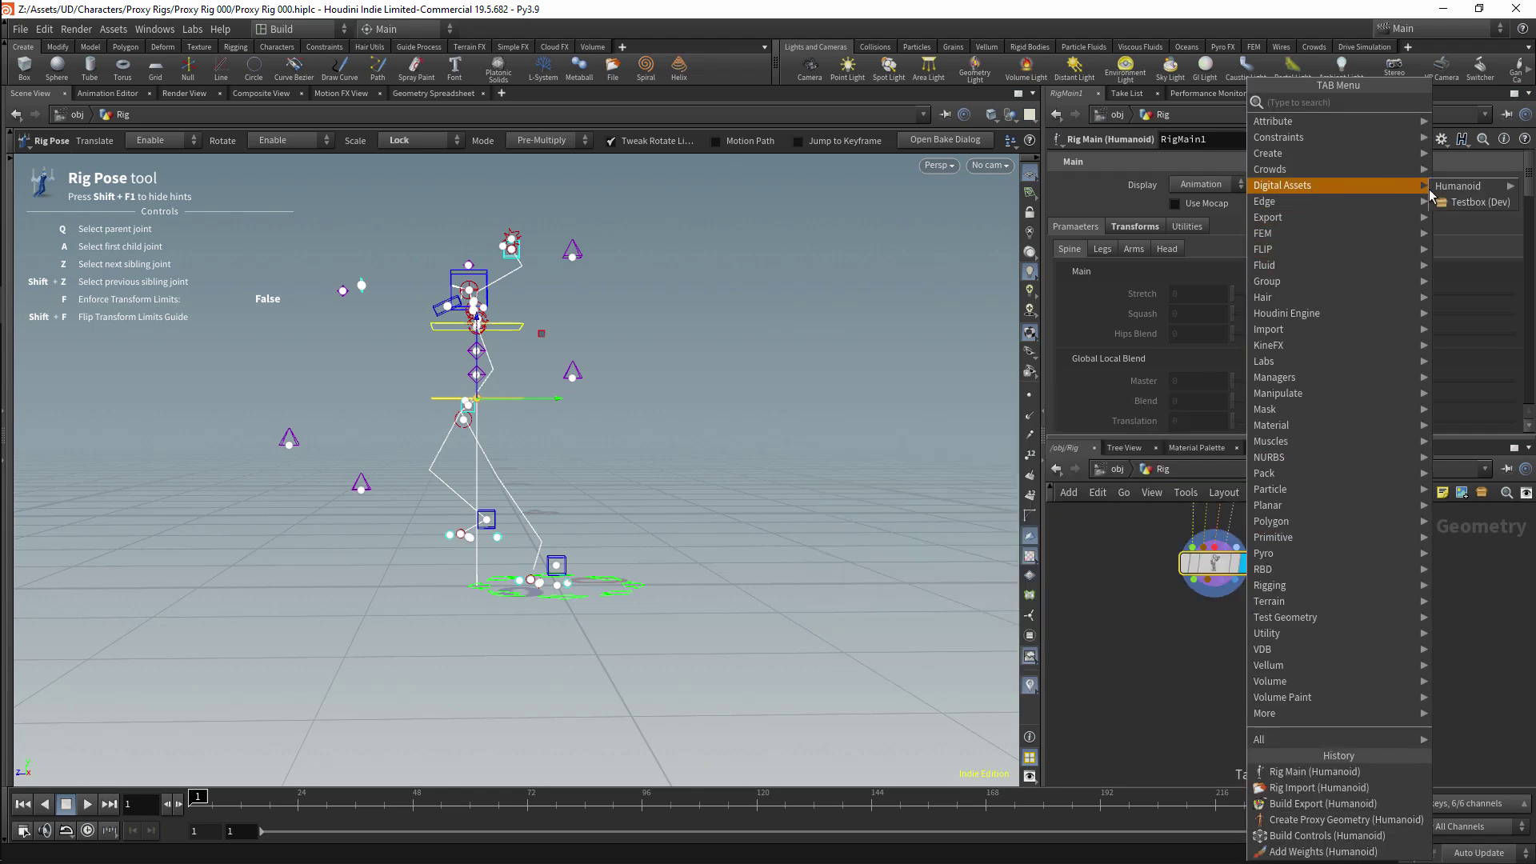
pyautogui.moveTo(1397, 186)
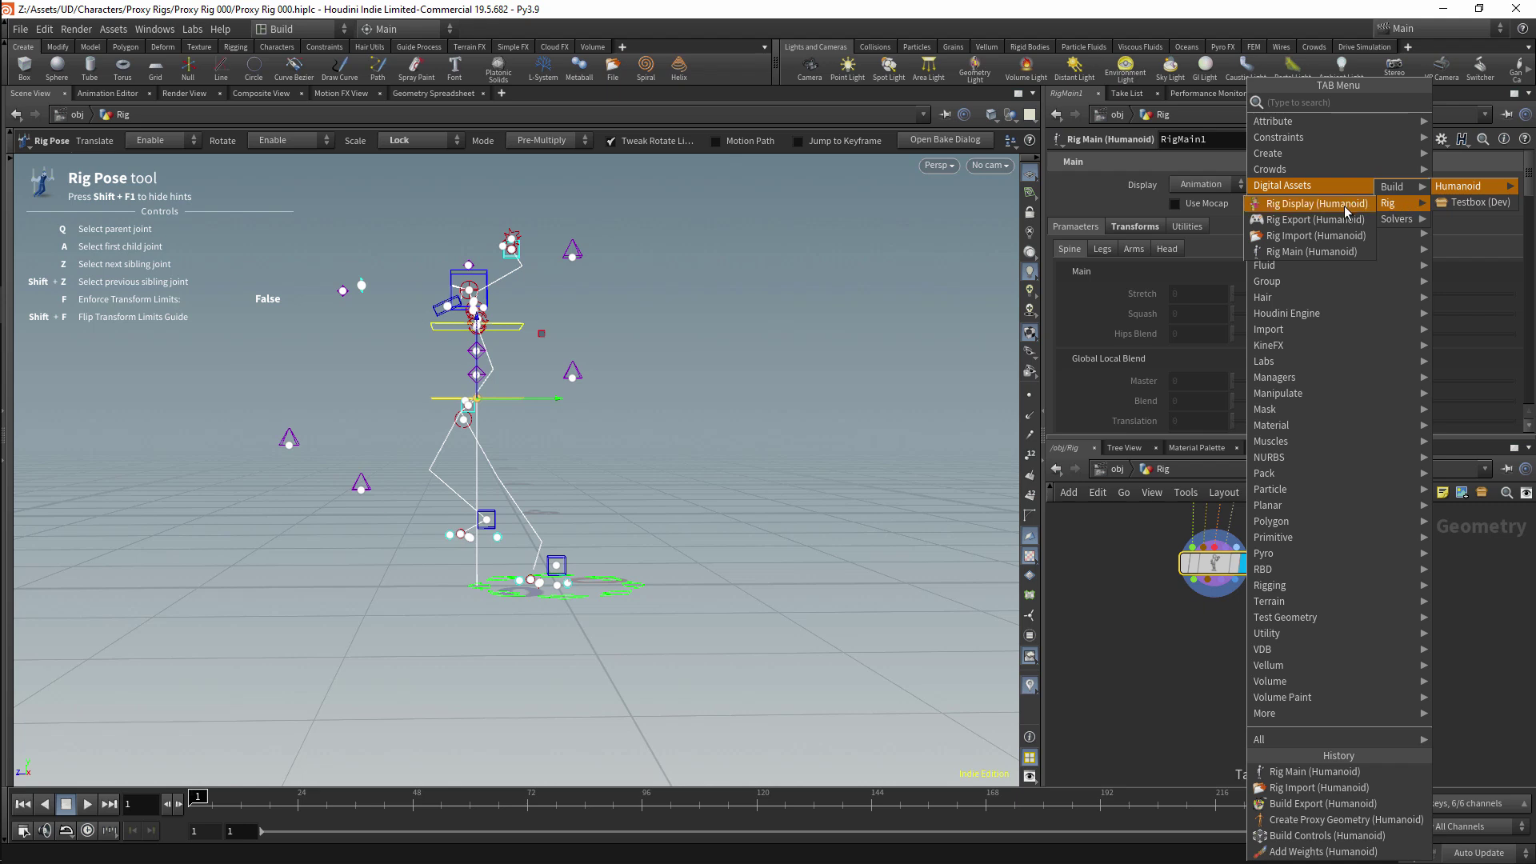
pyautogui.click(1317, 203)
pyautogui.click(1295, 726)
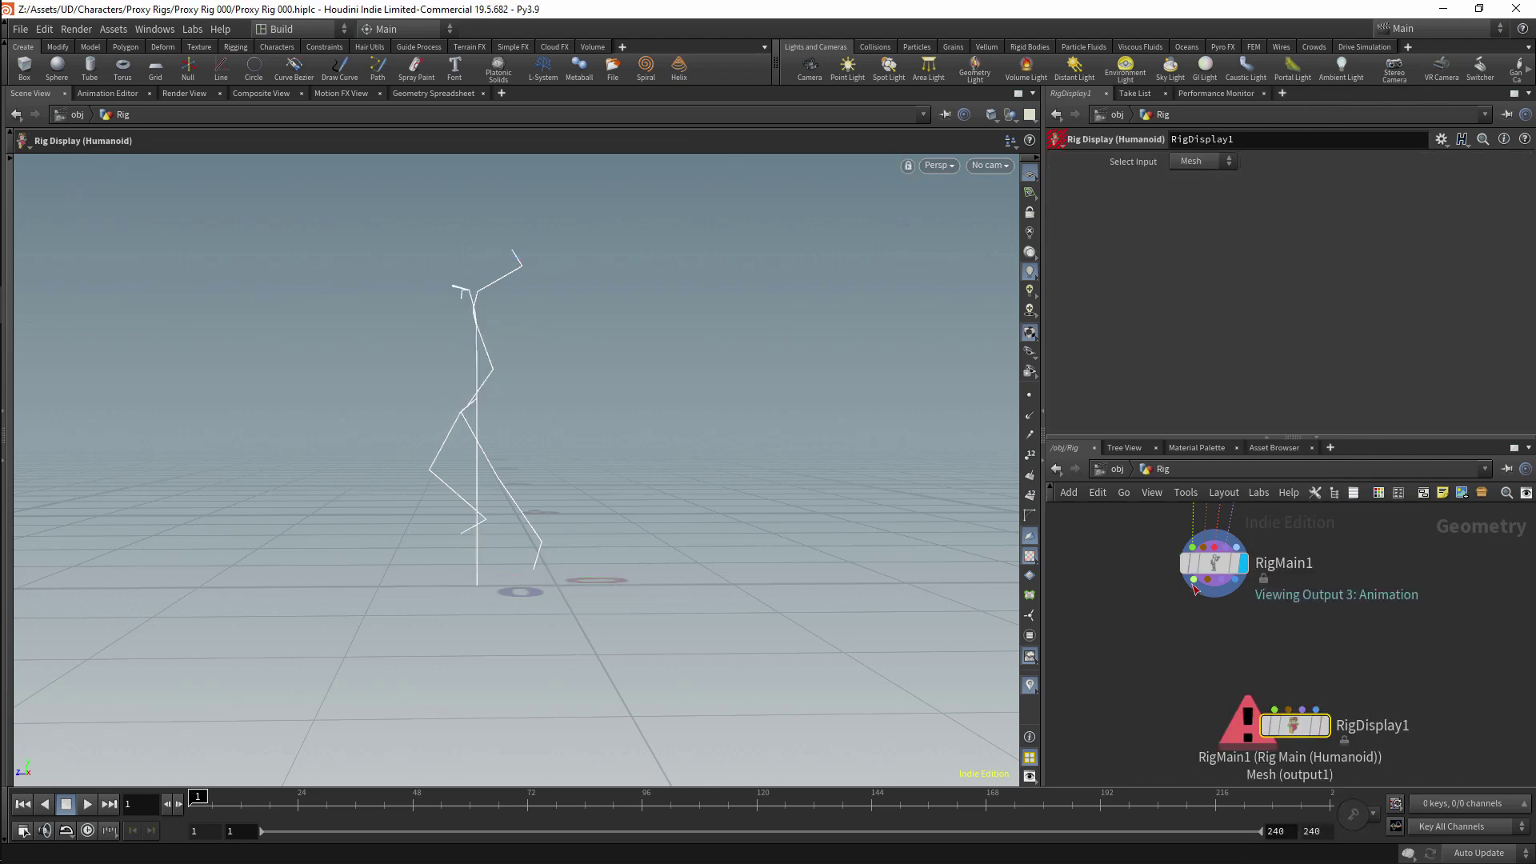
# Step: Wire RigMain1's four outputs into the matching inputs of RigDisplay1 and make RigDisplay1 the displayed node
pyautogui.click(1207, 579)
pyautogui.moveTo(1283, 698); pyautogui.dragTo(1289, 709)
pyautogui.moveTo(1222, 580); pyautogui.dragTo(1316, 709)
pyautogui.click(1329, 738)
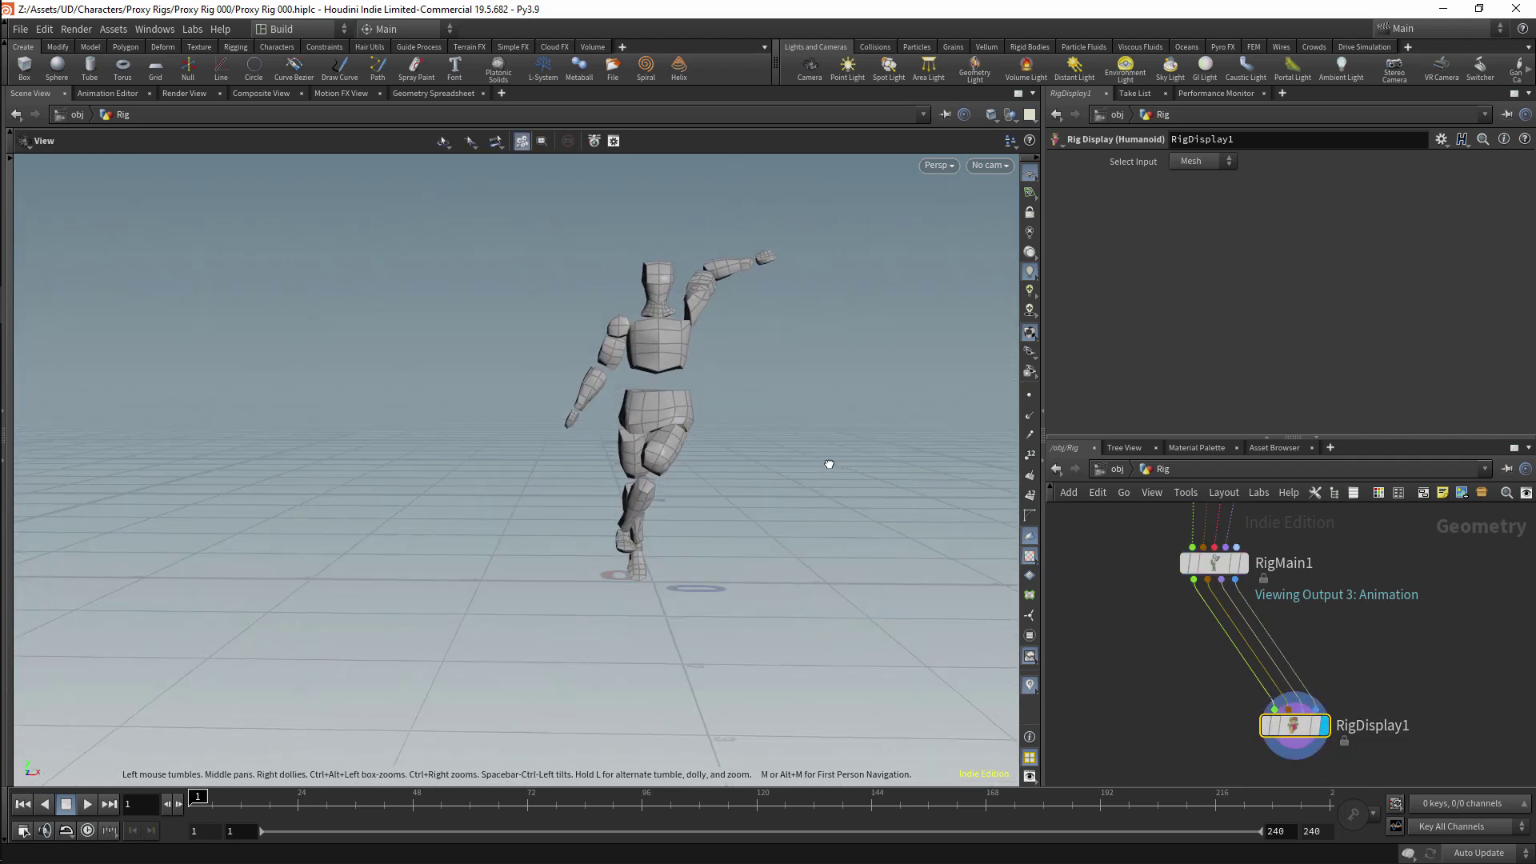
# Step: Pose the displayed mesh through RigMain1 by lowering the left wrist control in front of the torso and repositioning CONTLeftArmUp
pyautogui.click(1214, 562)
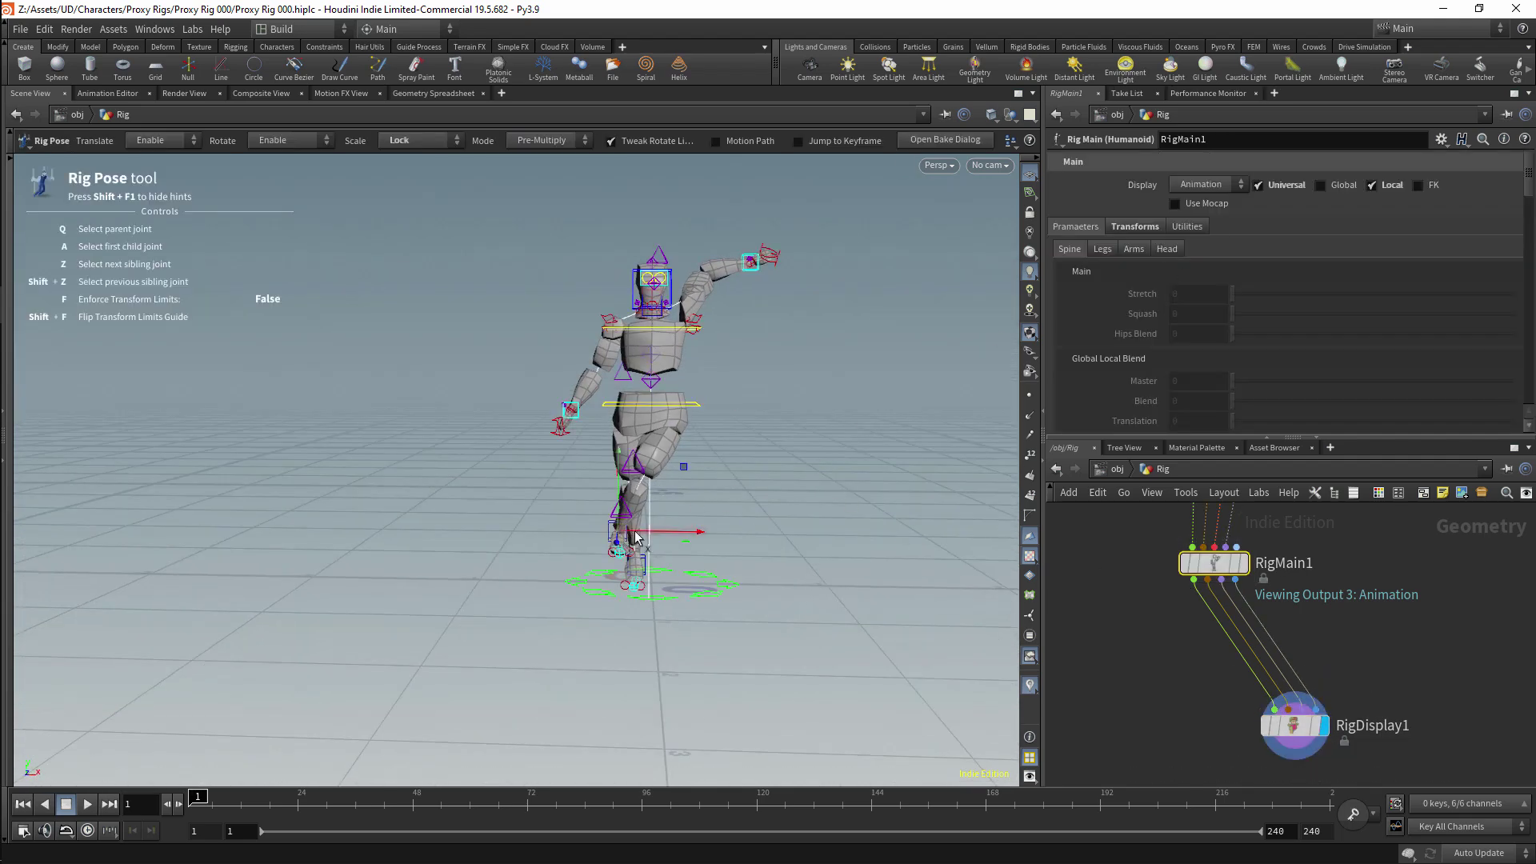
pyautogui.moveTo(737, 460); pyautogui.dragTo(650, 318)
pyautogui.click(553, 285)
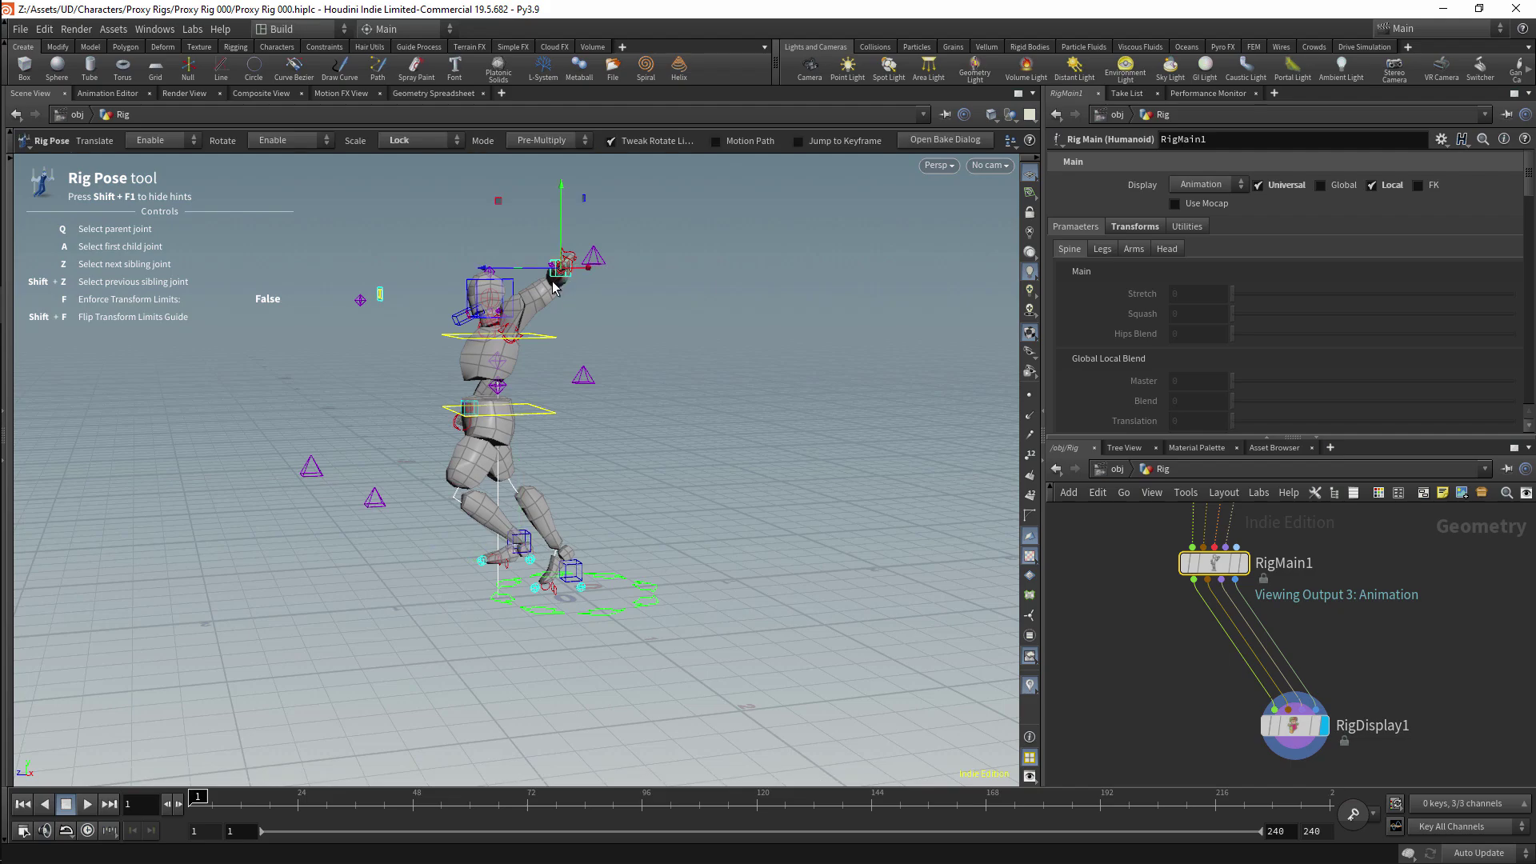
pyautogui.moveTo(560, 272); pyautogui.dragTo(444, 376)
pyautogui.click(593, 257)
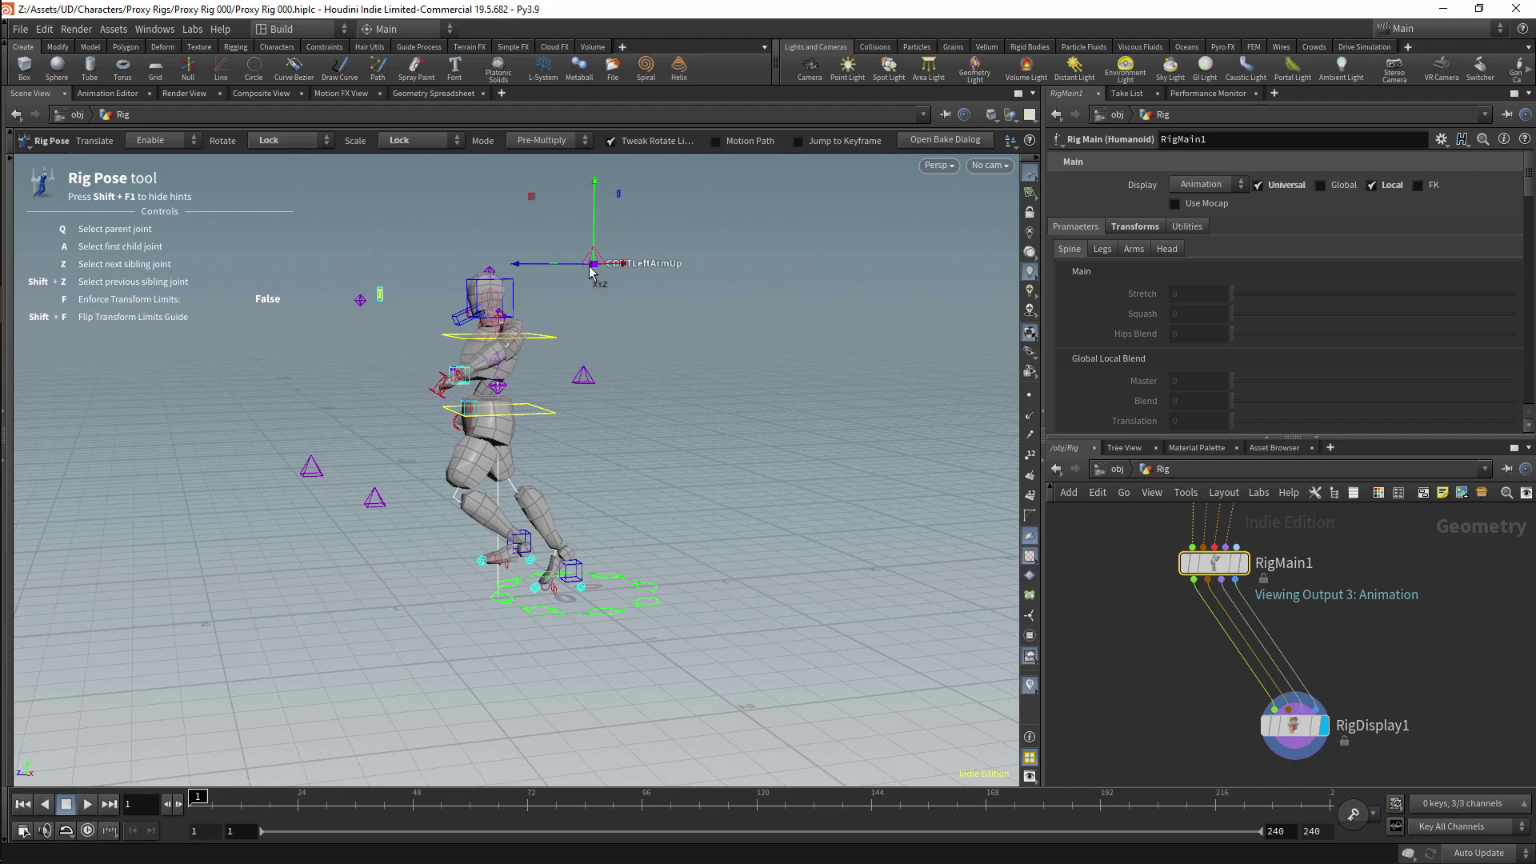
pyautogui.moveTo(593, 257); pyautogui.dragTo(673, 367)
# Step: Add a Rig Export (Humanoid) node below RigMain1
pyautogui.moveTo(1374, 625); pyautogui.dragTo(1374, 655, button='middle')
pyautogui.press('Tab')
pyautogui.moveTo(1280, 185)
pyautogui.moveTo(1408, 185)
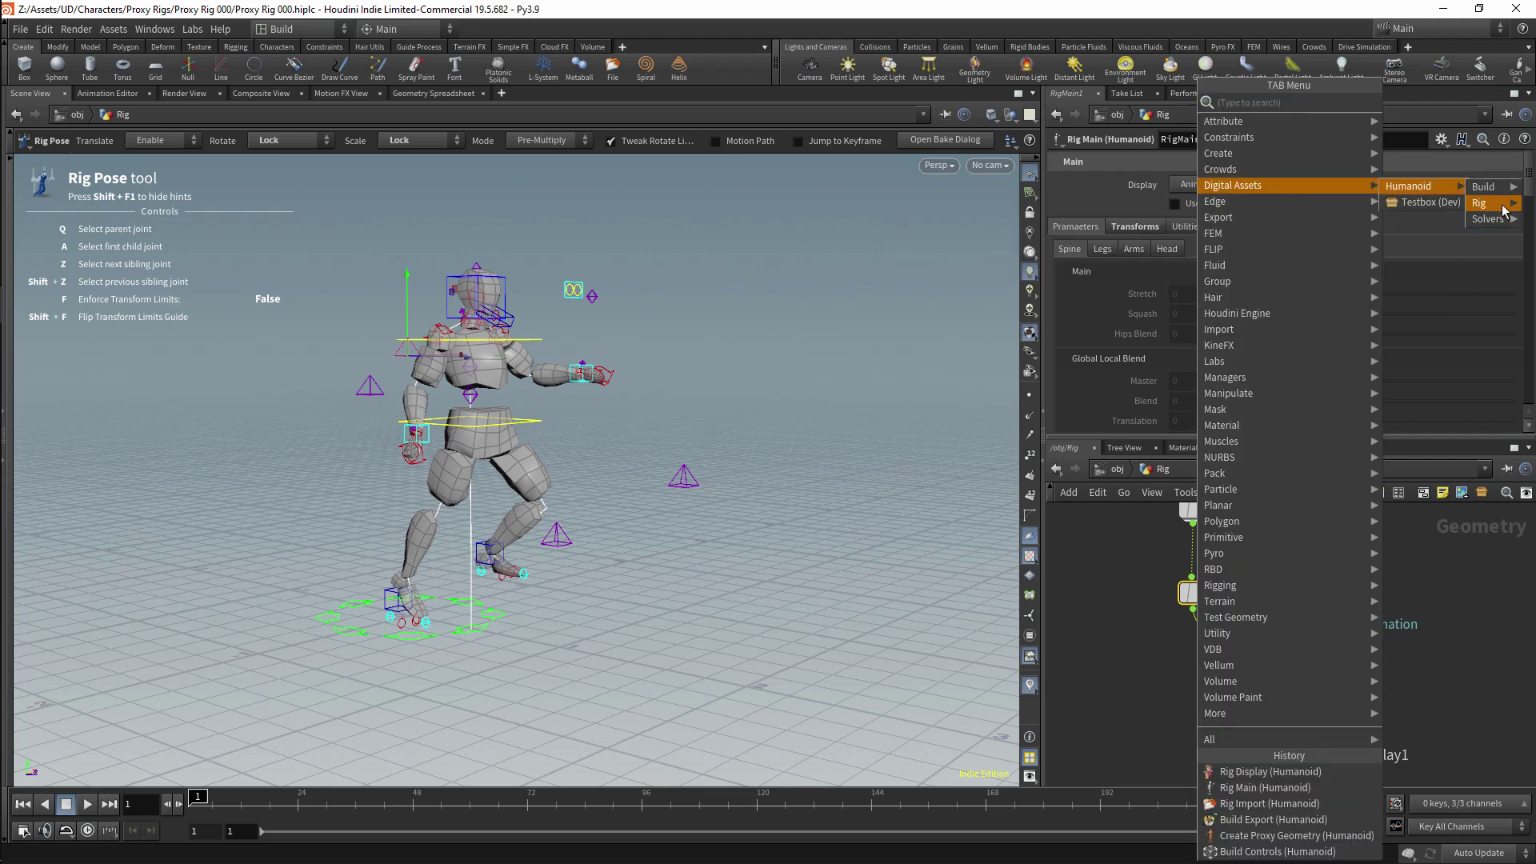
pyautogui.moveTo(1480, 204)
pyautogui.click(1407, 219)
pyautogui.click(1177, 729)
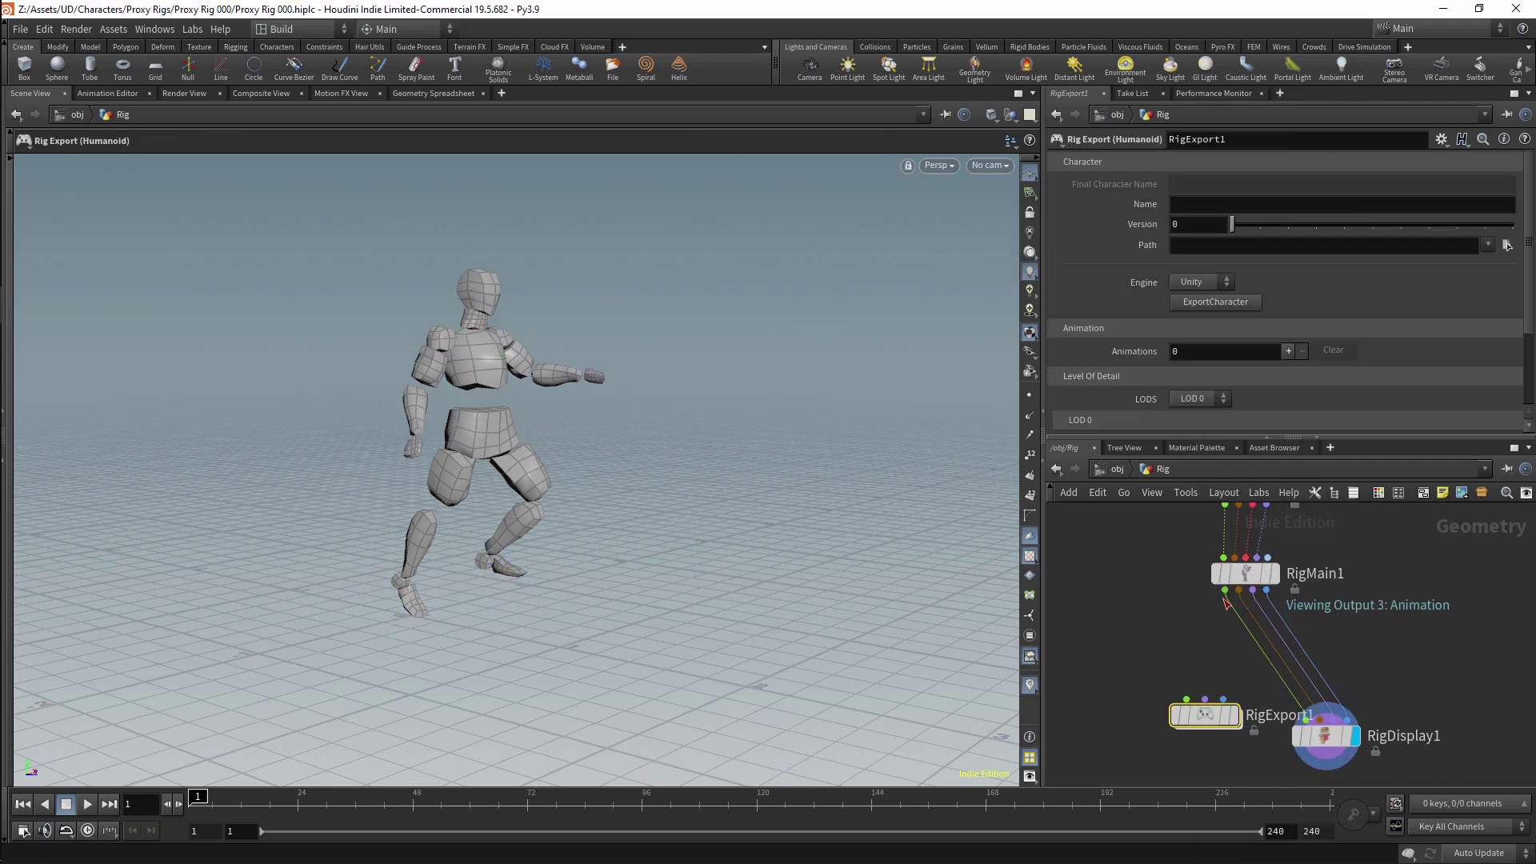
# Step: Wire RigMain1's first, third and fourth outputs into RigExport1's three inputs and line the node up beside RigDisplay1
pyautogui.click(1225, 591)
pyautogui.click(1187, 699)
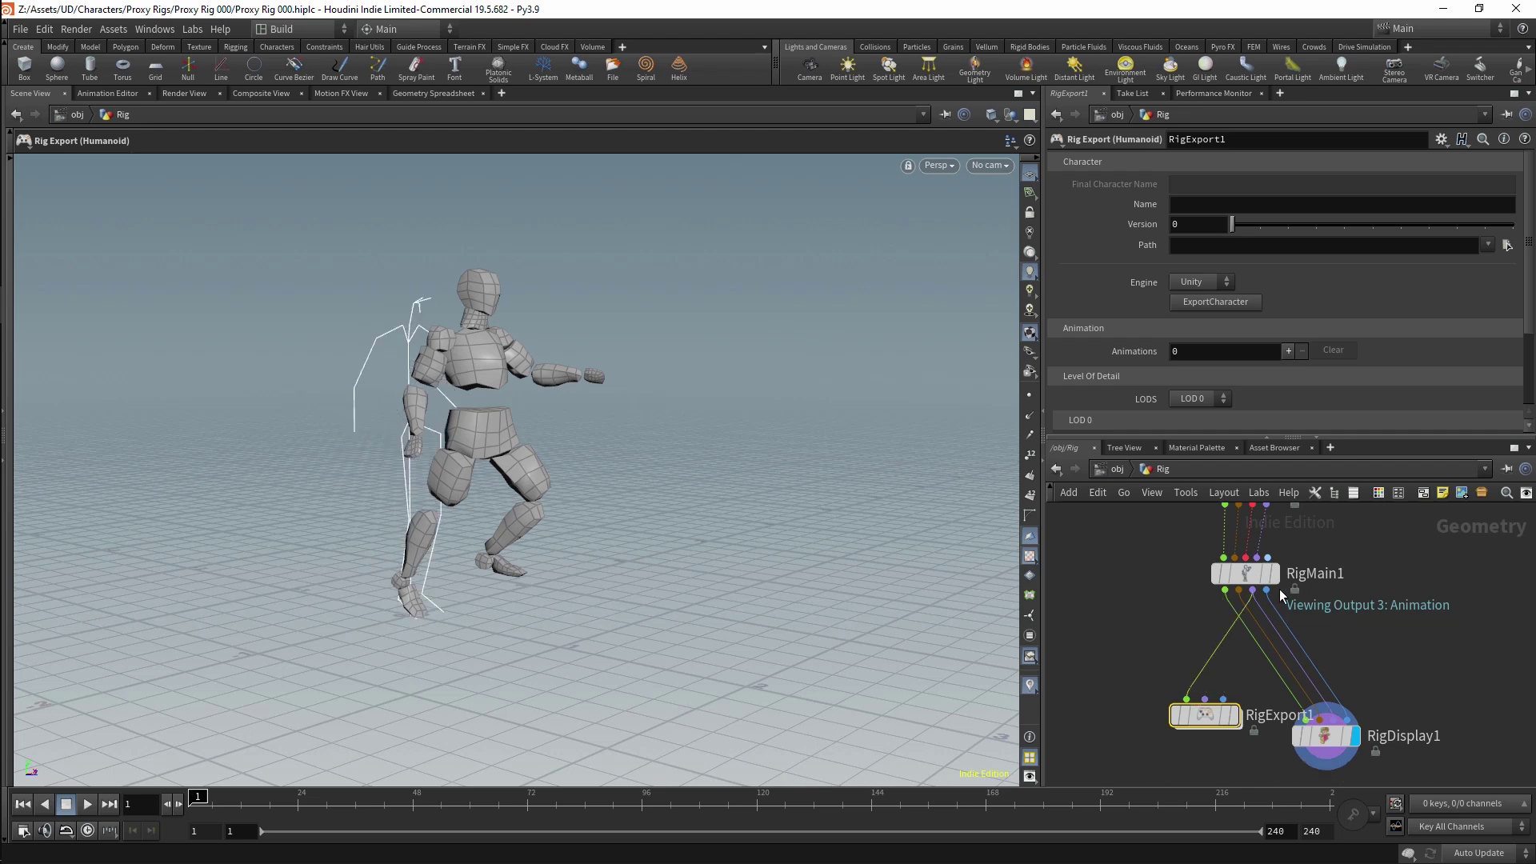
pyautogui.hotkey('ctrl', 'z')
pyautogui.click(1253, 592)
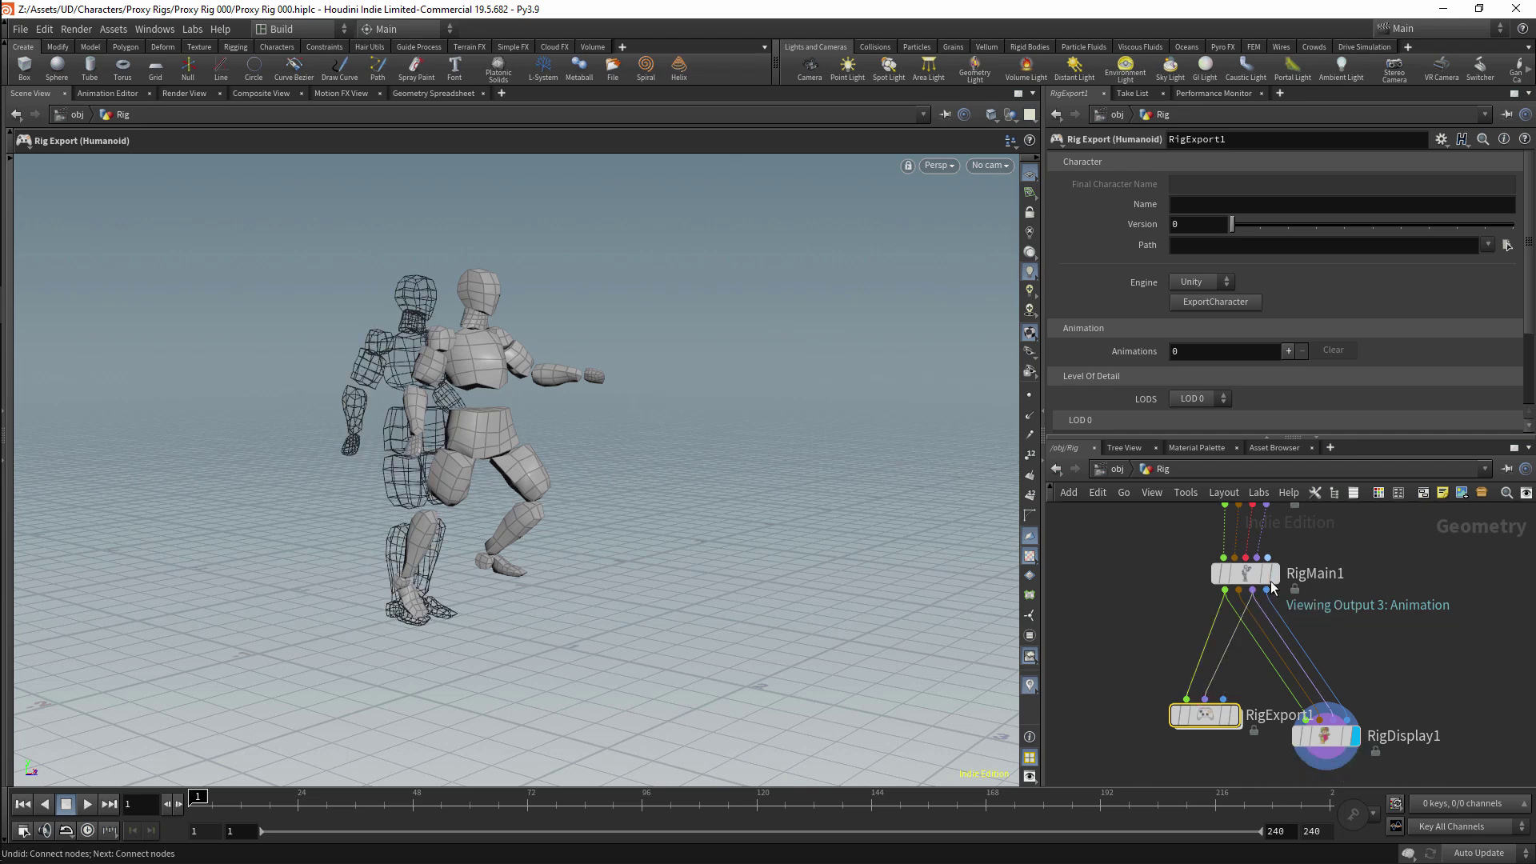
pyautogui.moveTo(1205, 715); pyautogui.dragTo(1163, 735)
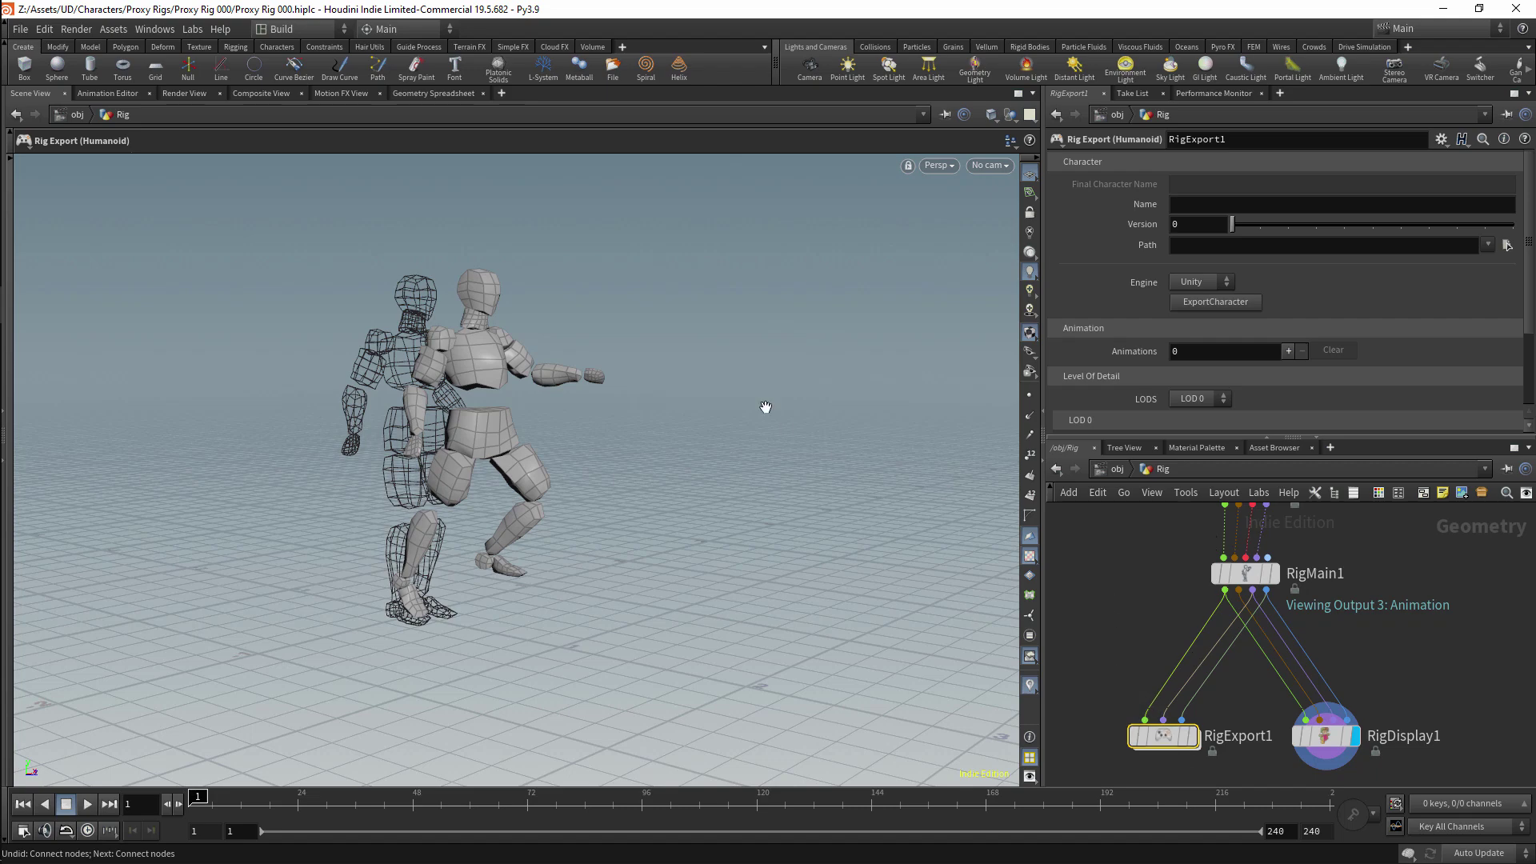
pyautogui.press('Escape')
pyautogui.moveTo(768, 411); pyautogui.dragTo(583, 383)
pyautogui.press('Return')
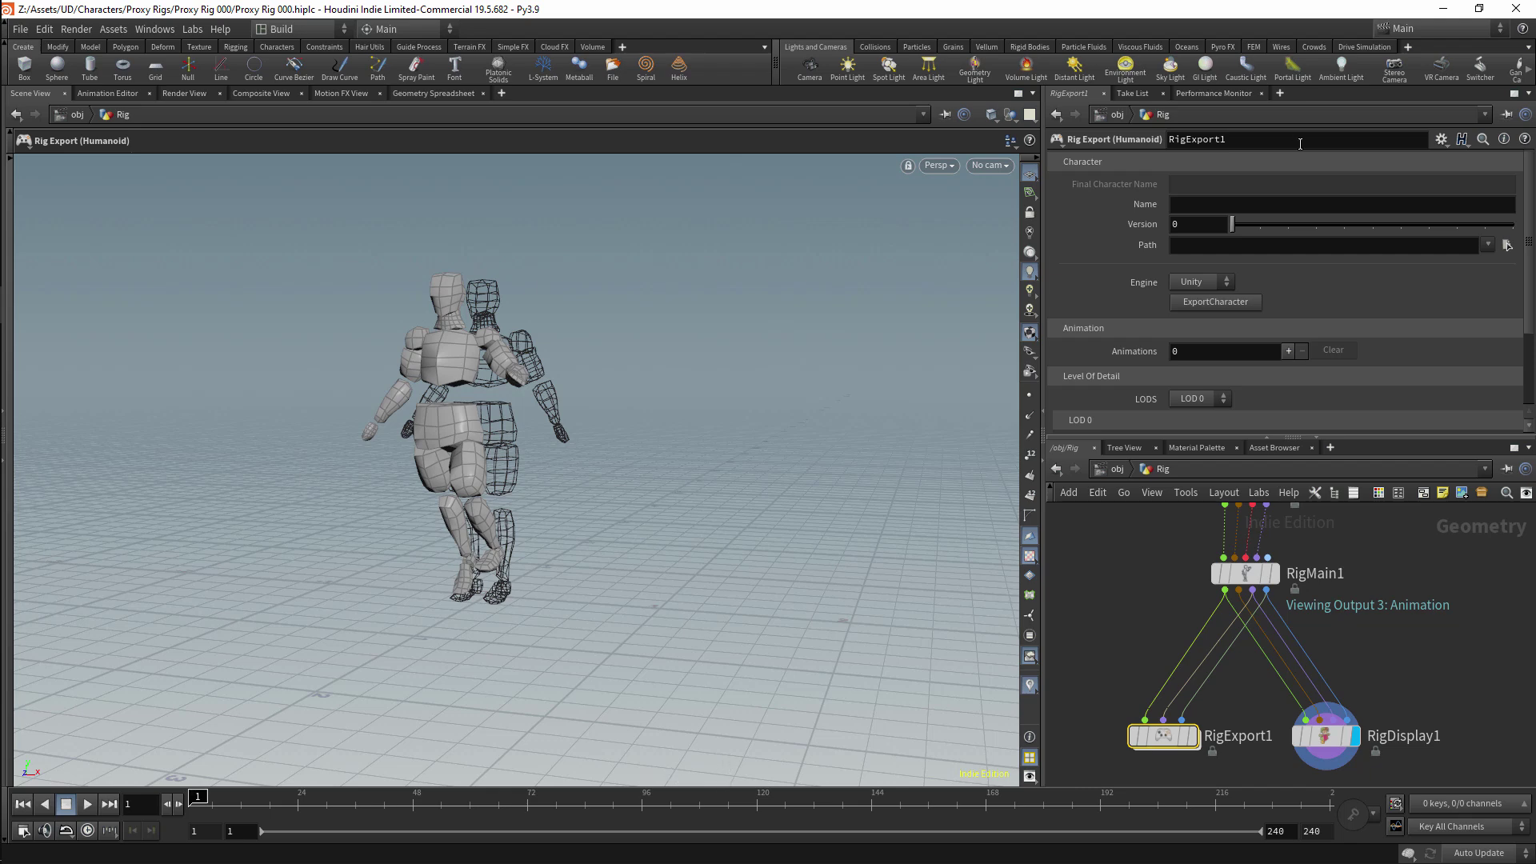
# Step: Name the character in RigExport1 ProxyRig and try out version 1
pyautogui.click(1196, 207)
pyautogui.write('Pro')
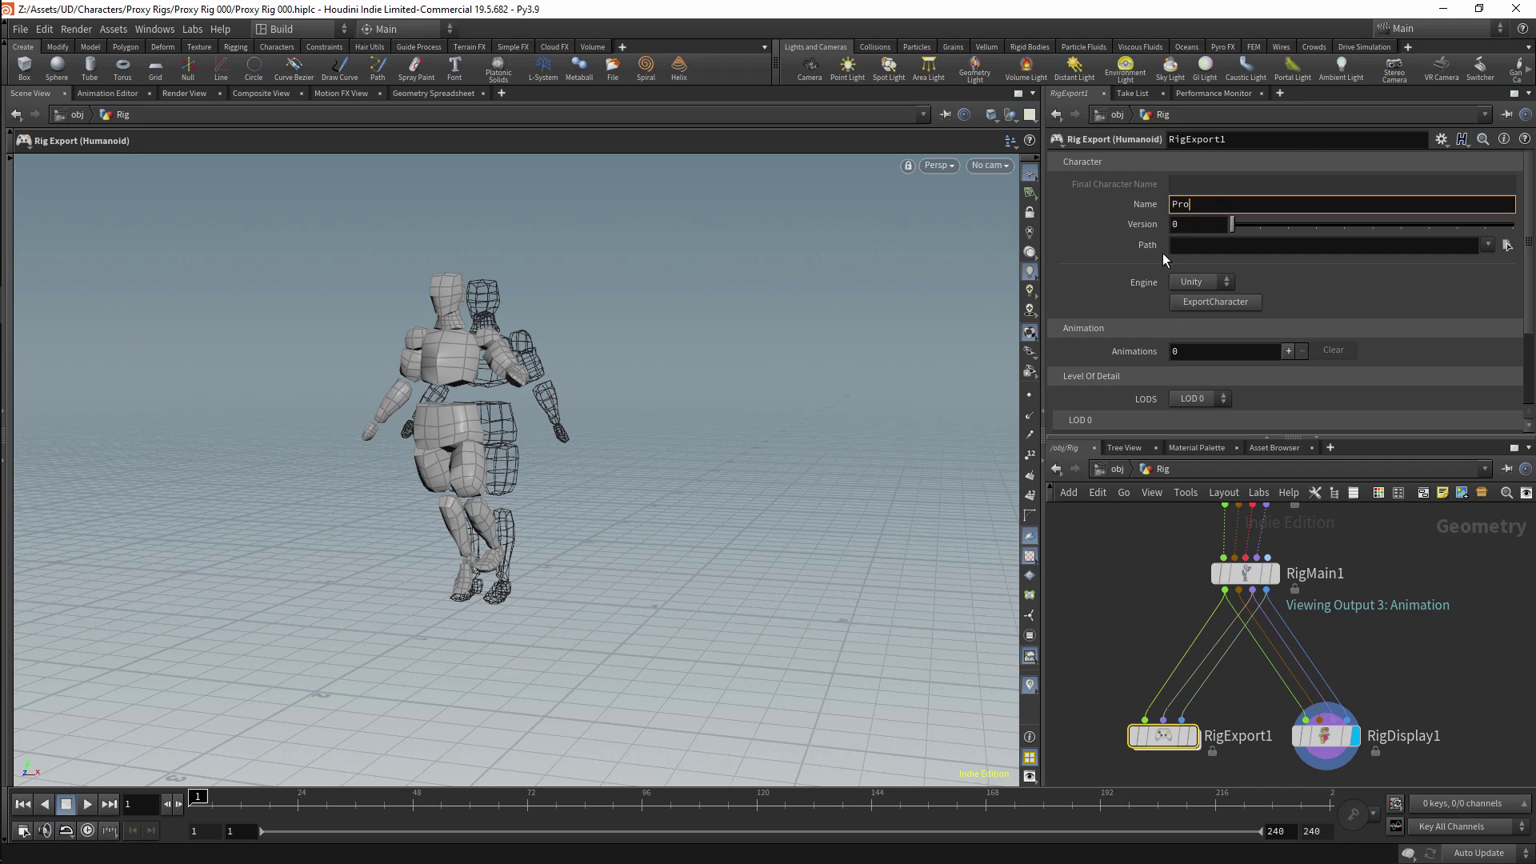
pyautogui.write('xyRig')
pyautogui.moveTo(1240, 227); pyautogui.dragTo(1257, 229)
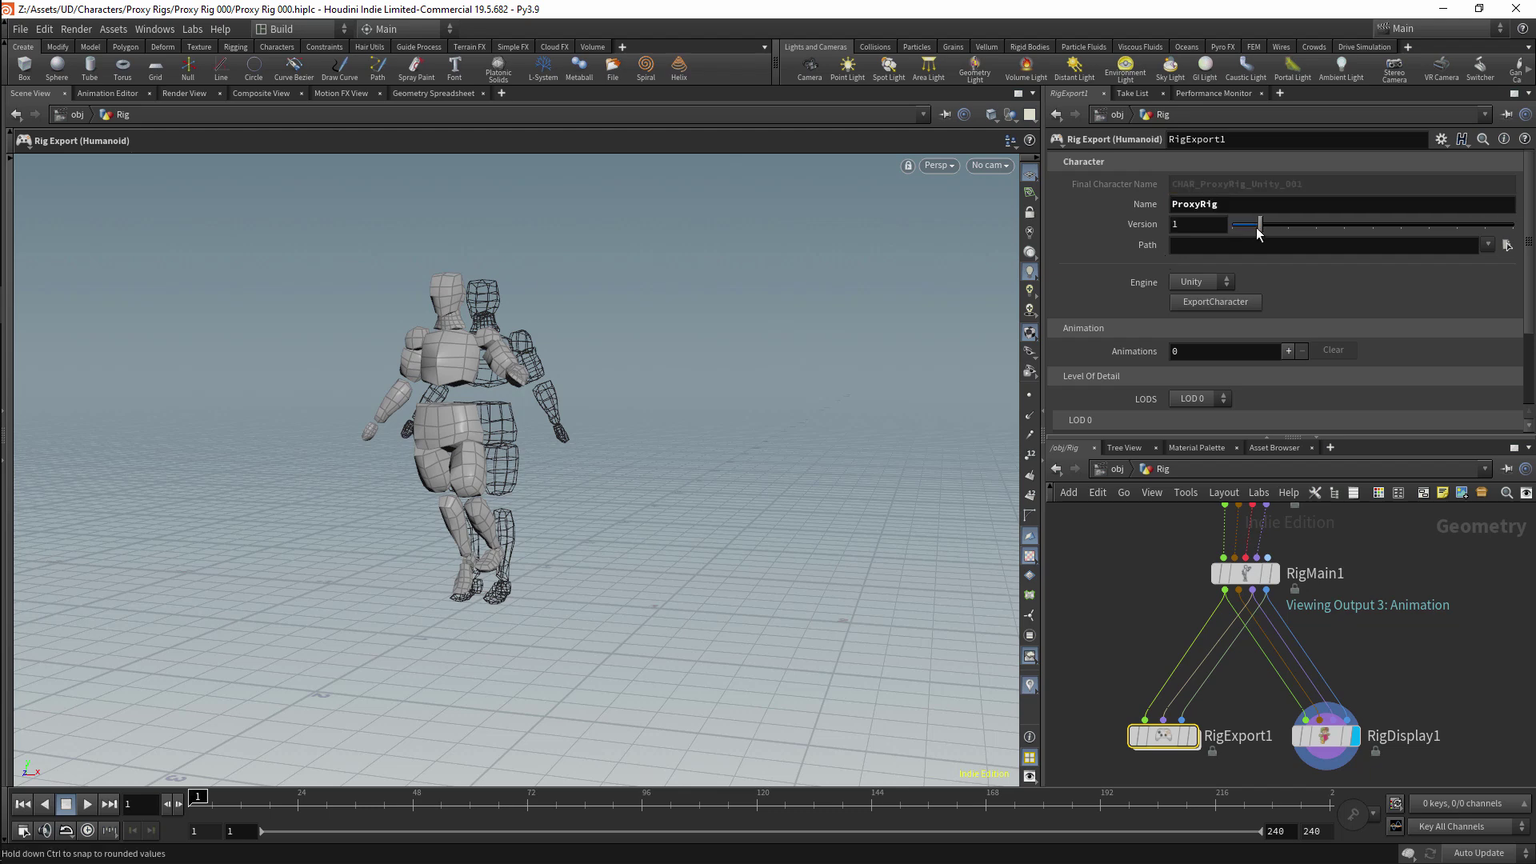
# Step: Set RigExport1's export path to the $HIP/FBX/ folder
pyautogui.click(1507, 248)
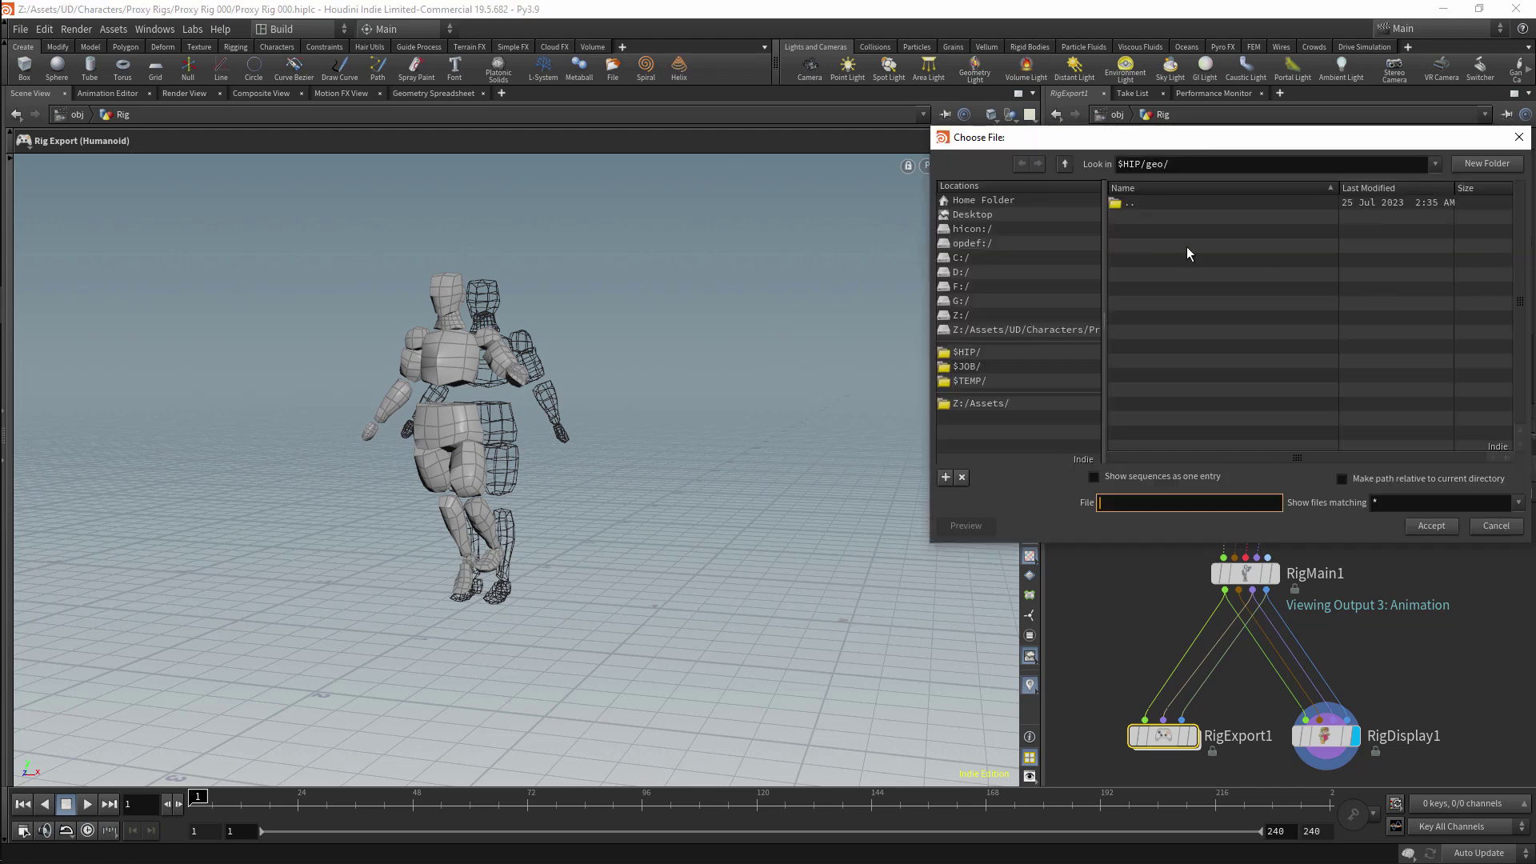
pyautogui.click(970, 402)
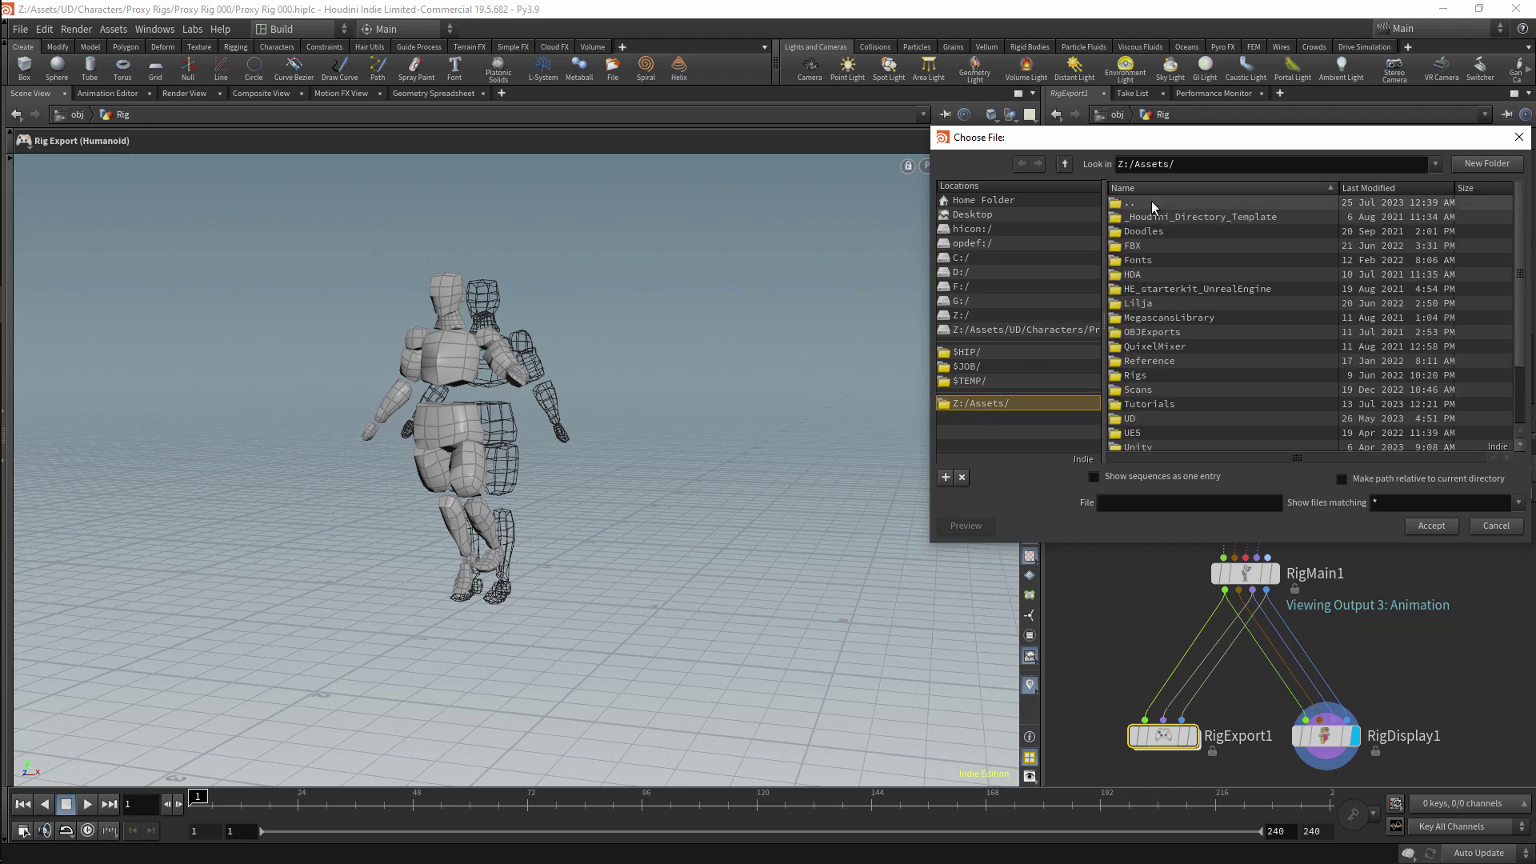
pyautogui.click(969, 353)
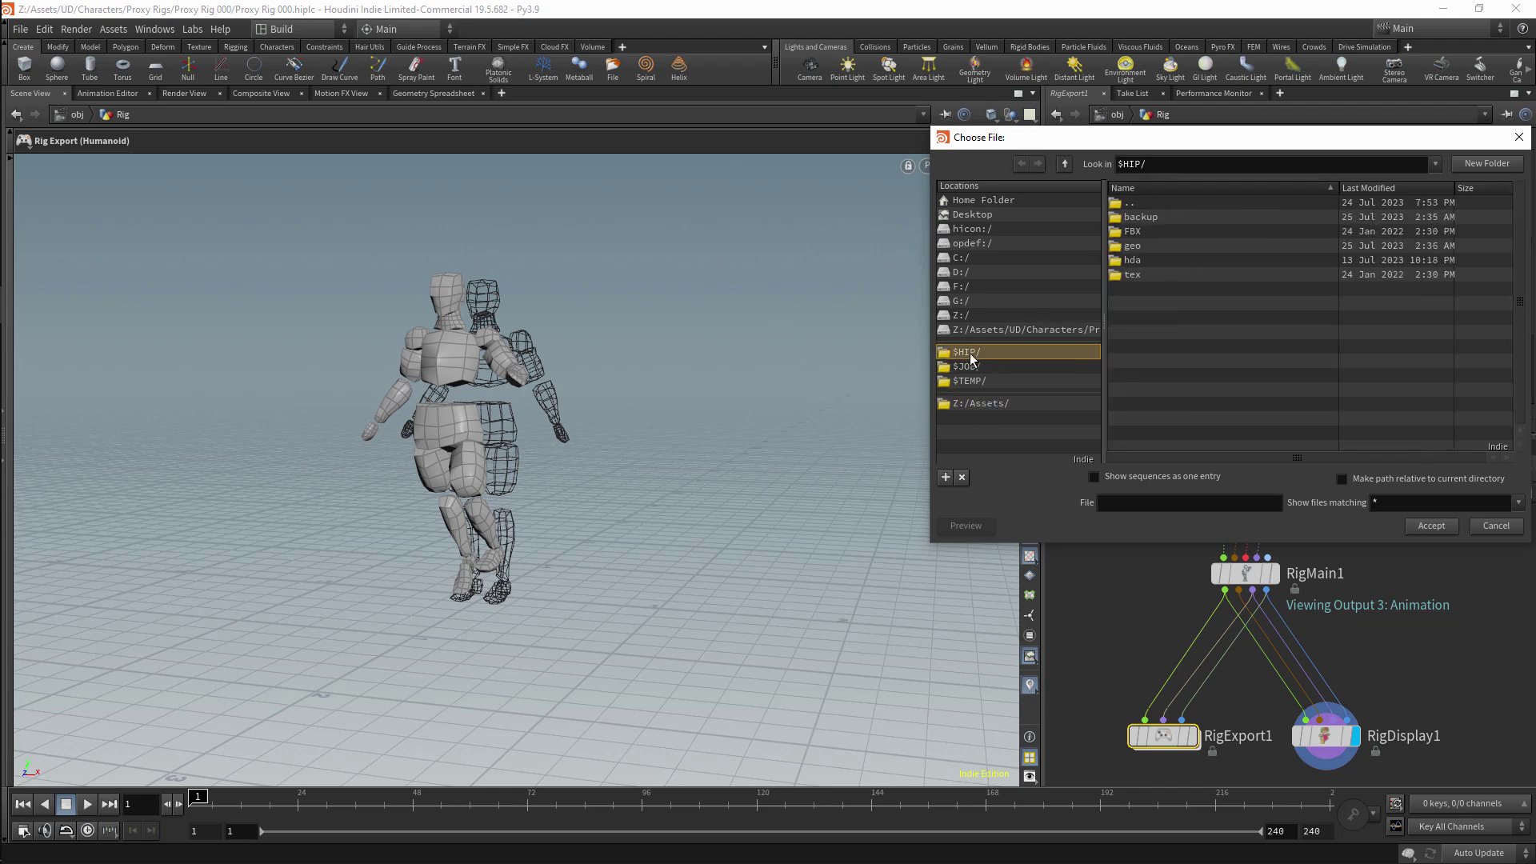
pyautogui.doubleClick(1133, 235)
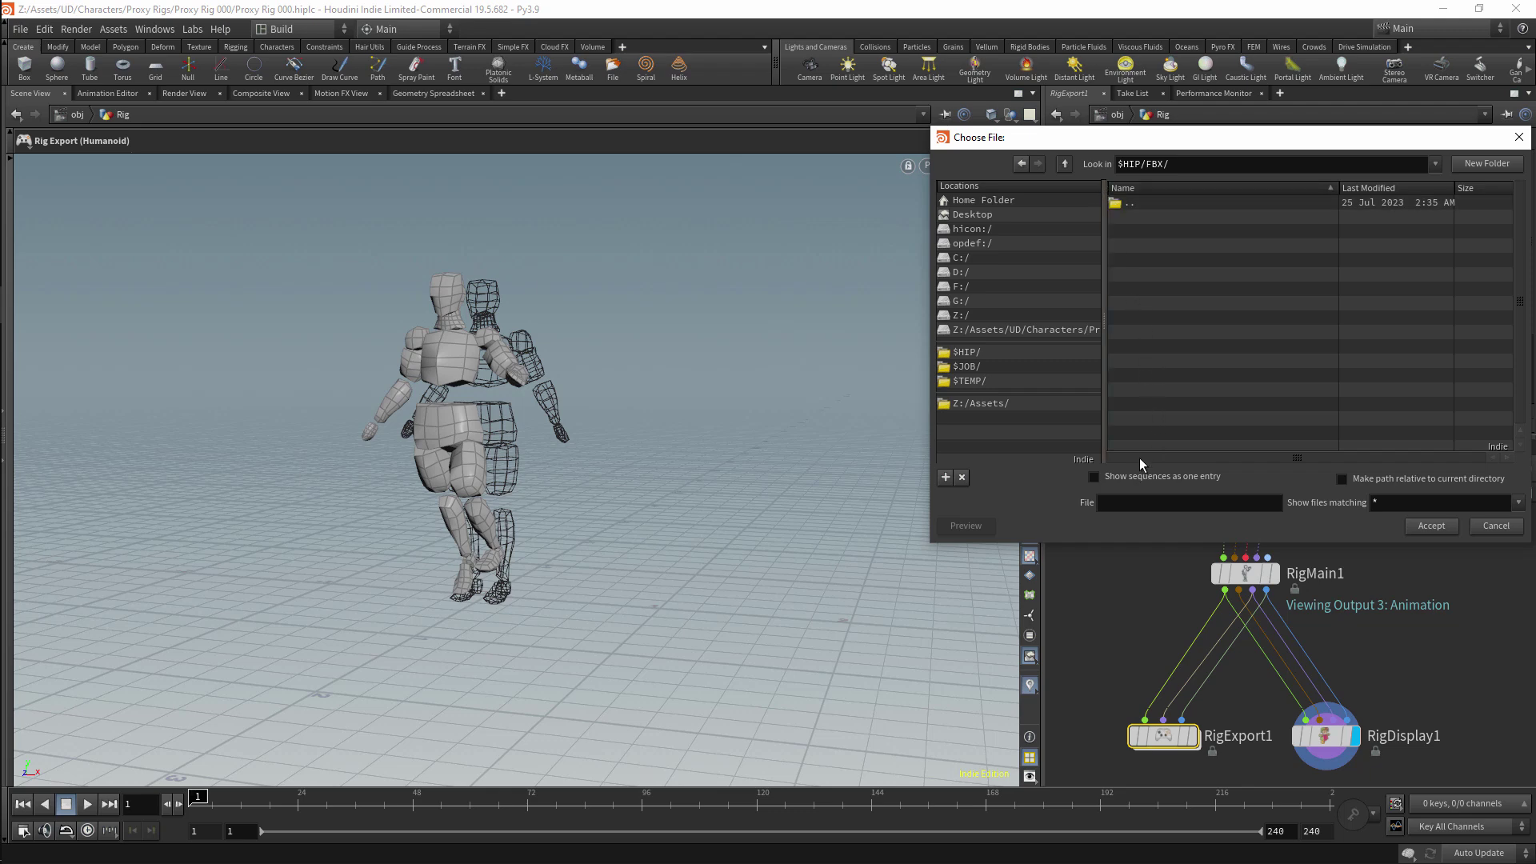
pyautogui.click(1432, 527)
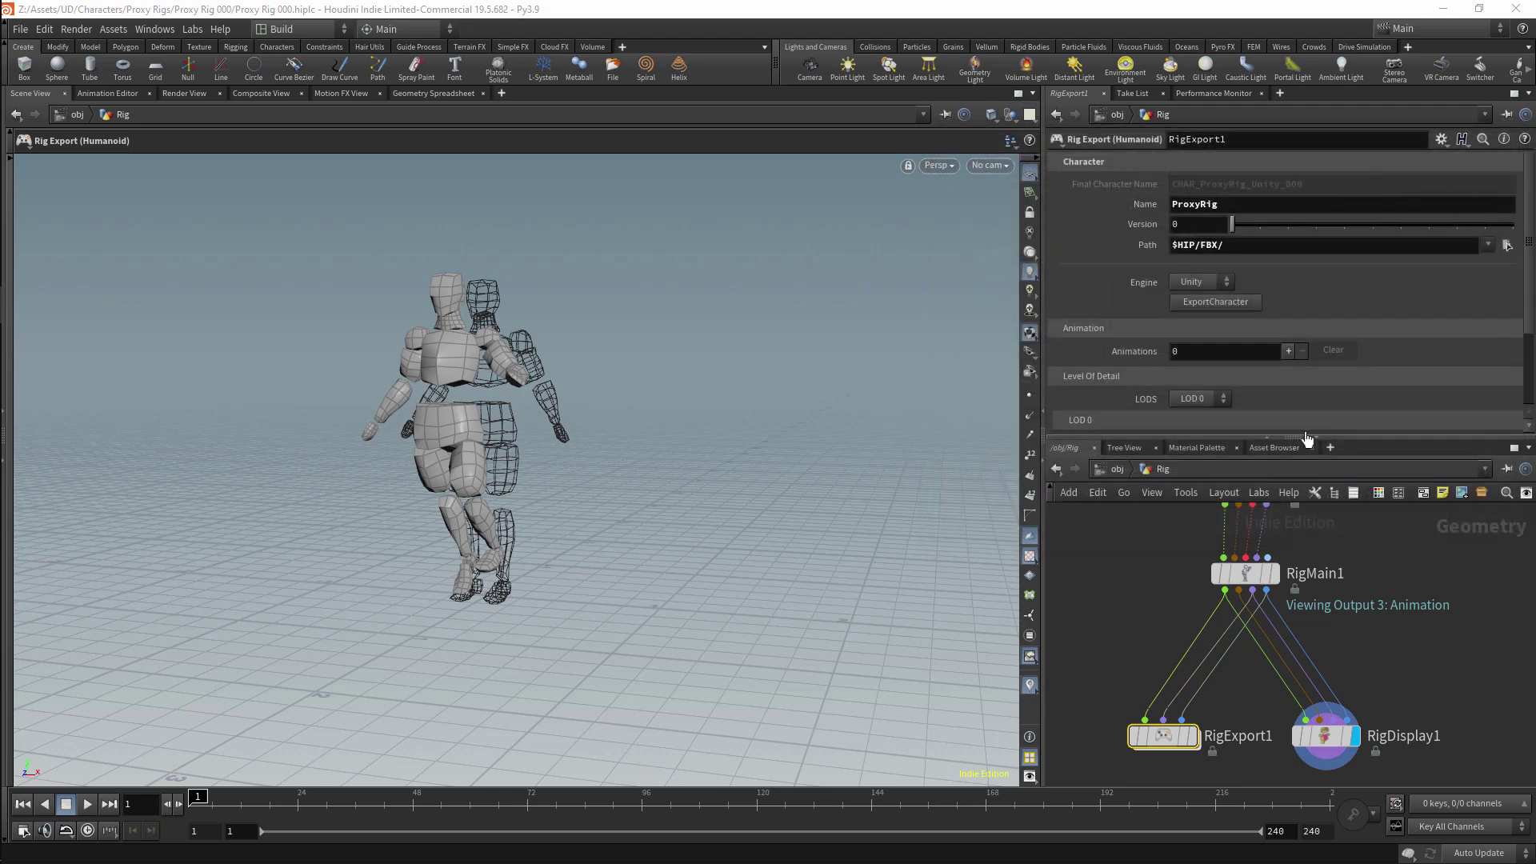
# Step: Look over RigExport1's animation and level-of-detail settings and the whole node network, and save the scene
pyautogui.scroll(-3, 1520, 268)
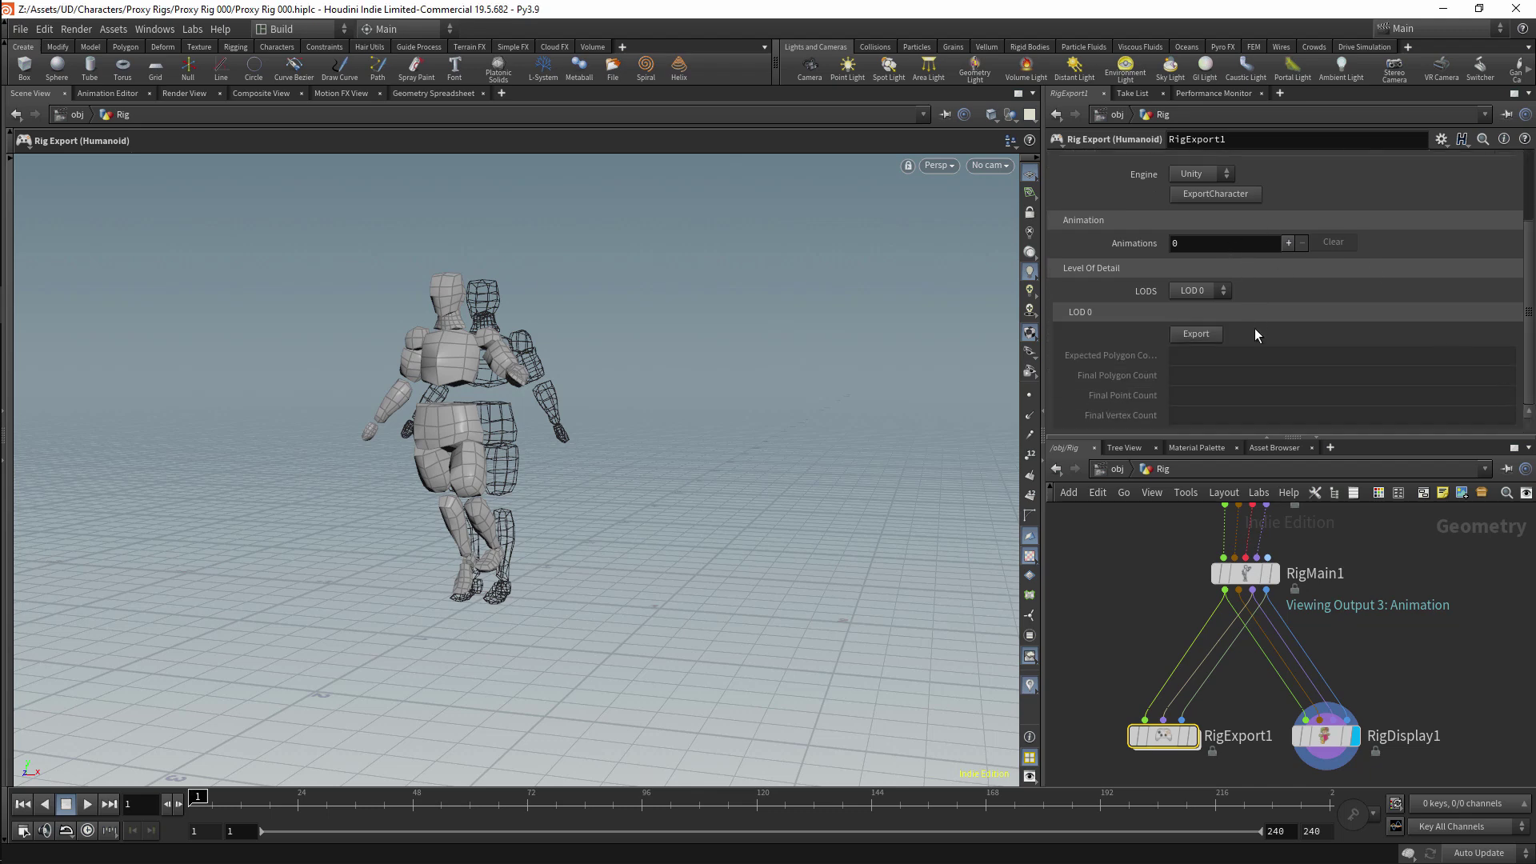
pyautogui.scroll(-5, 1318, 560)
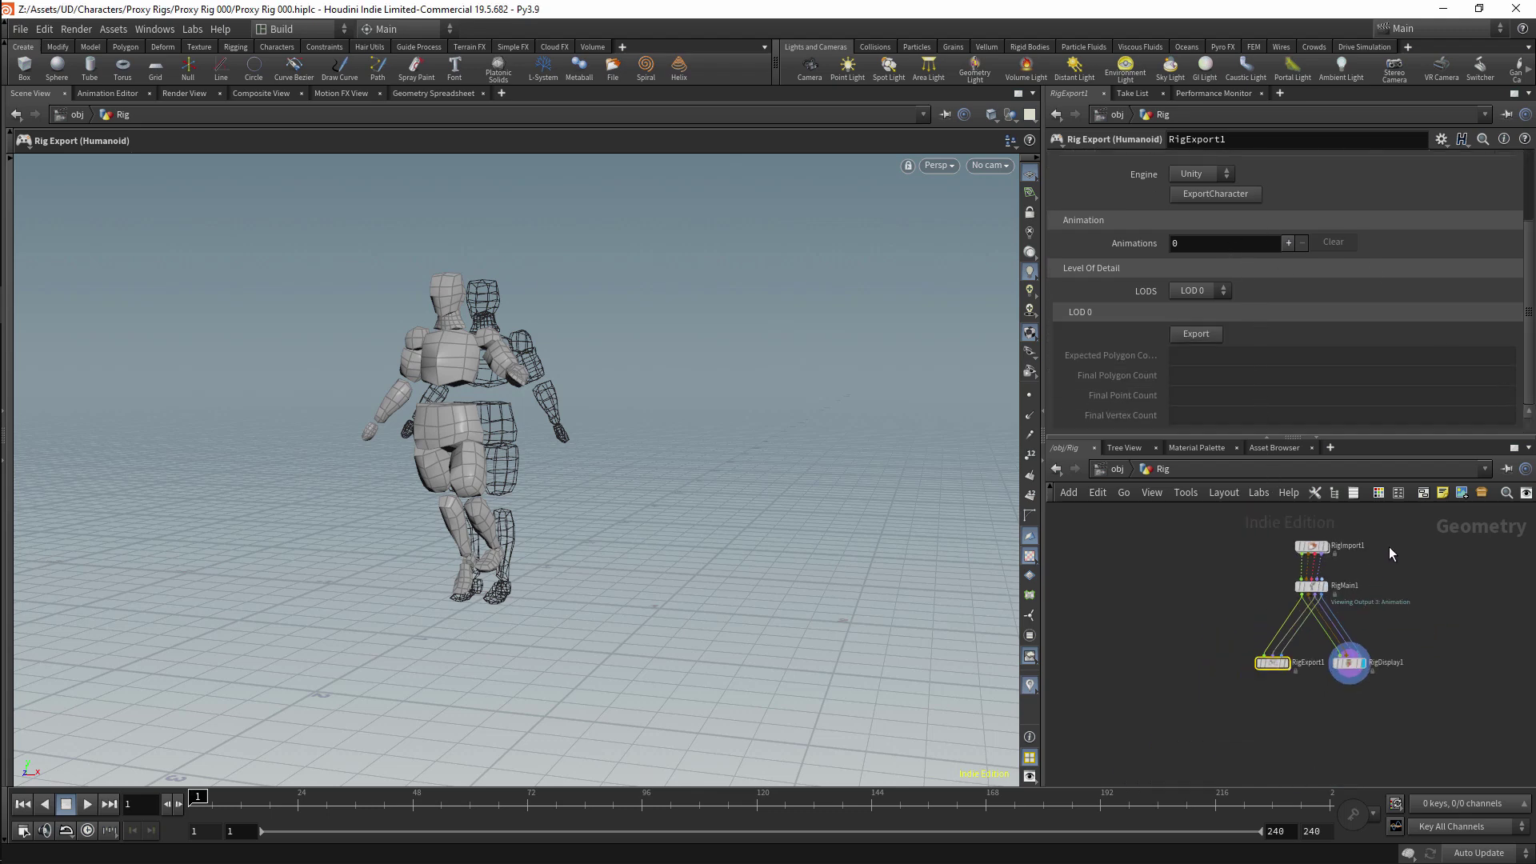
pyautogui.moveTo(1389, 546); pyautogui.dragTo(1343, 564, button='middle')
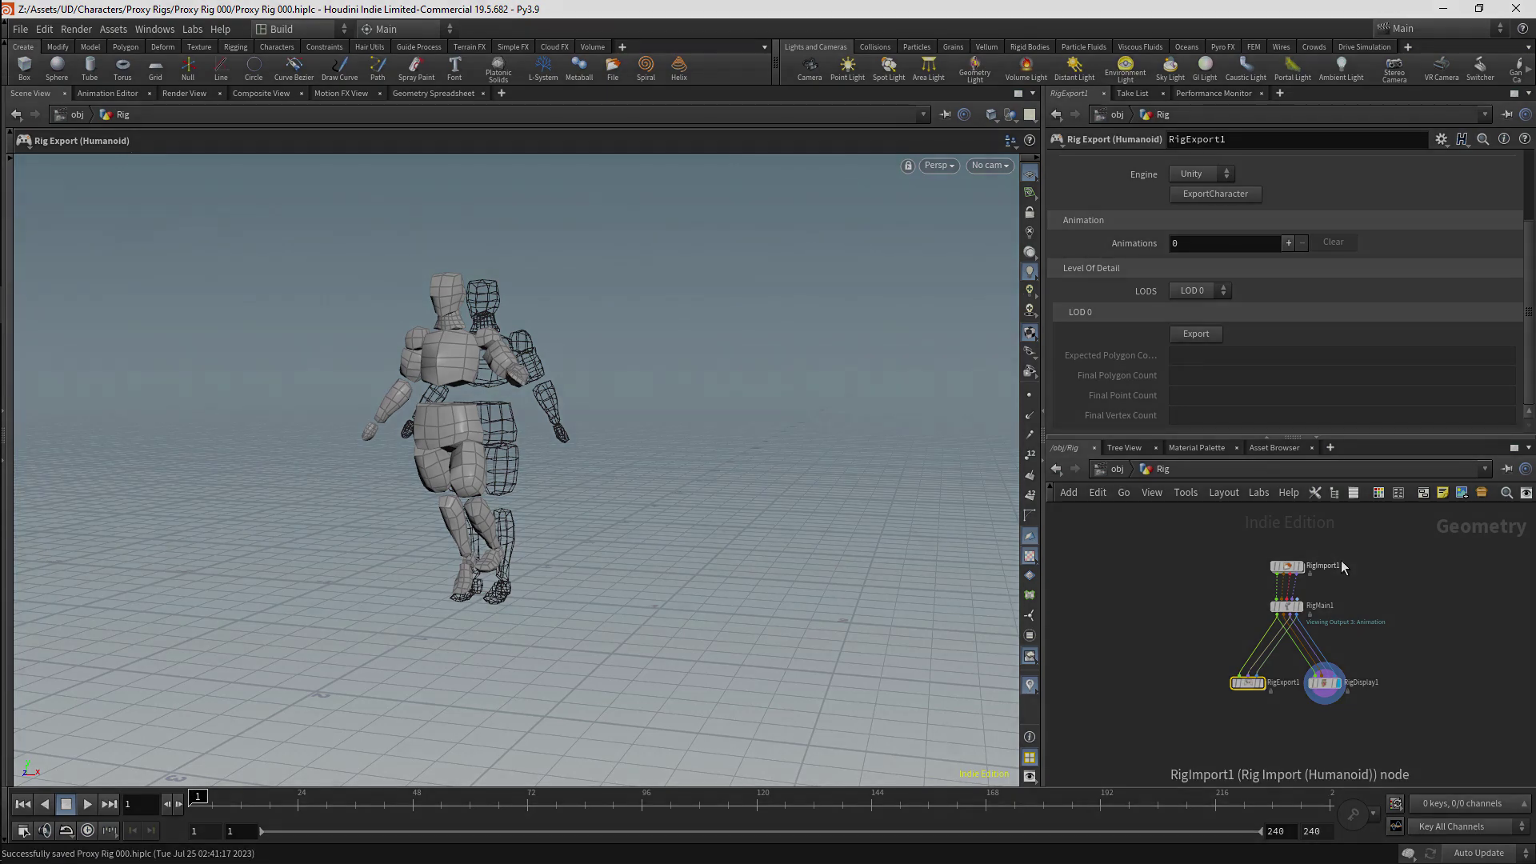